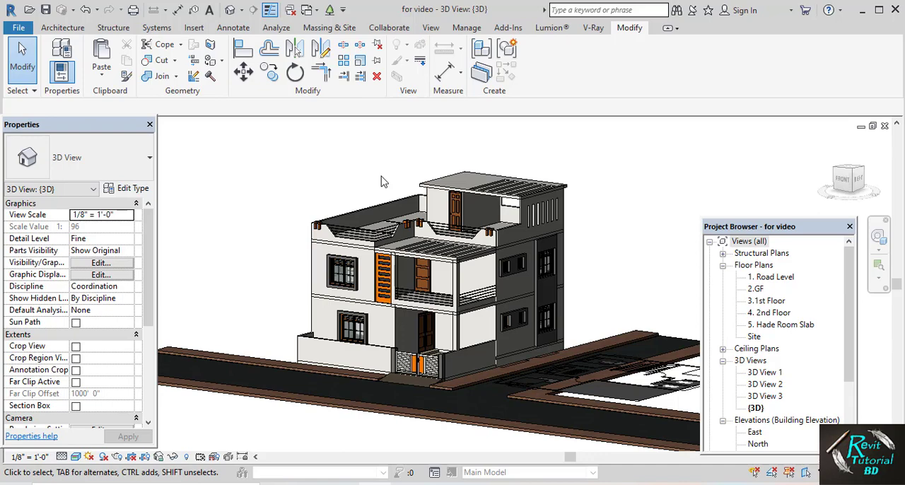
mouse_move(380, 182)
shift+middle_down()
mouse_move(368, 204)
mouse_move(383, 169)
shift+middle_up()
middle_drag(363, 216, 459, 226)
scroll(384, 223, up, 2)
scroll(384, 164, up, 1)
scroll(373, 182, down, 2)
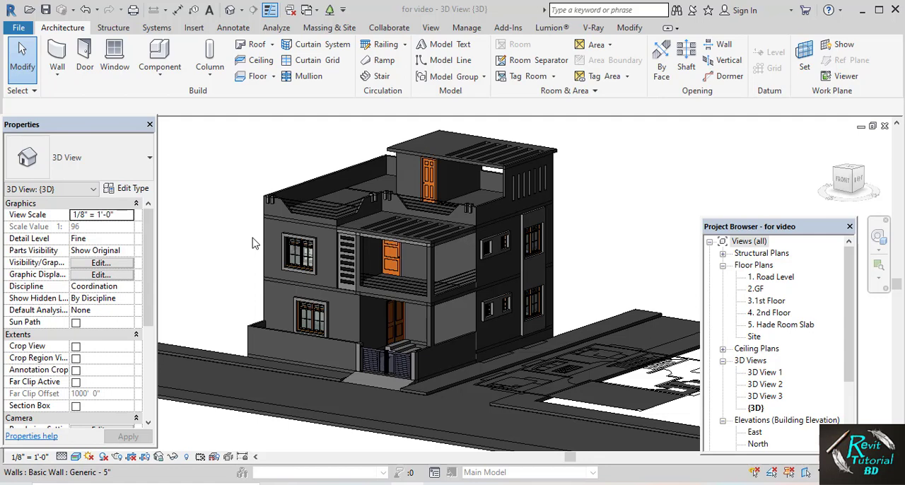
Open the Material Browser and look through the list of project materials
click(466, 32)
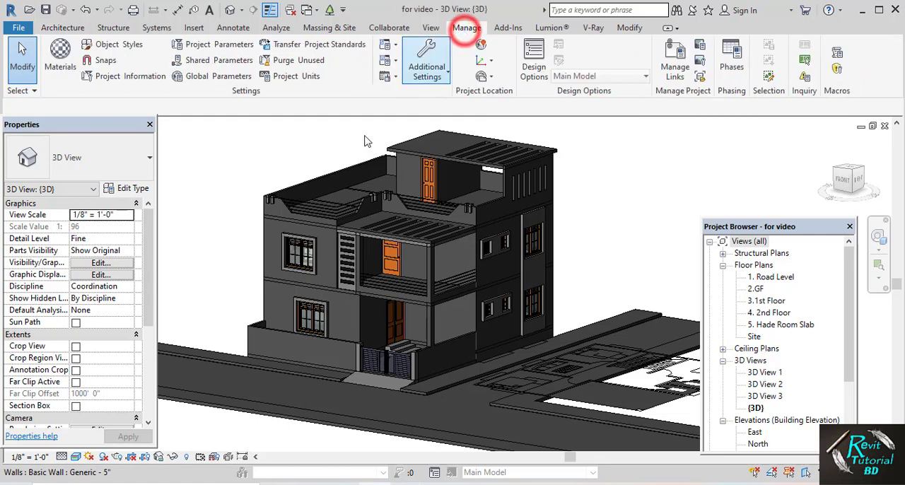
click(62, 67)
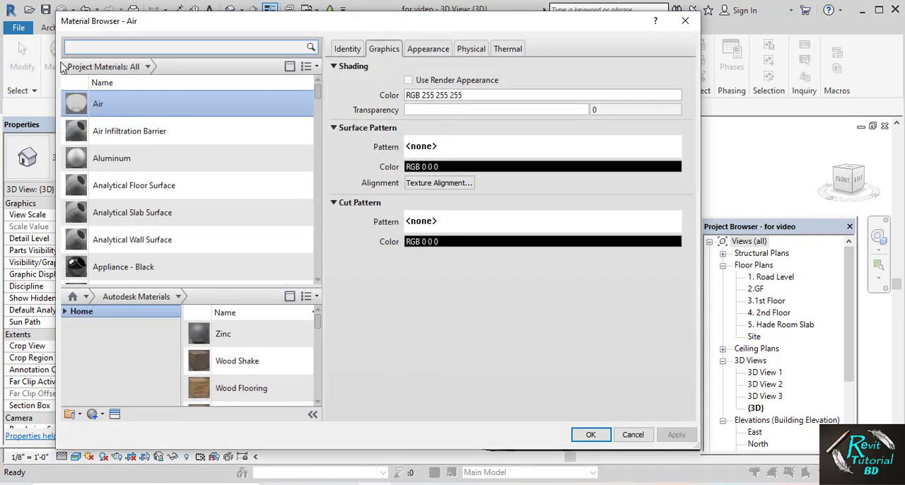
scroll(122, 181, down, 10)
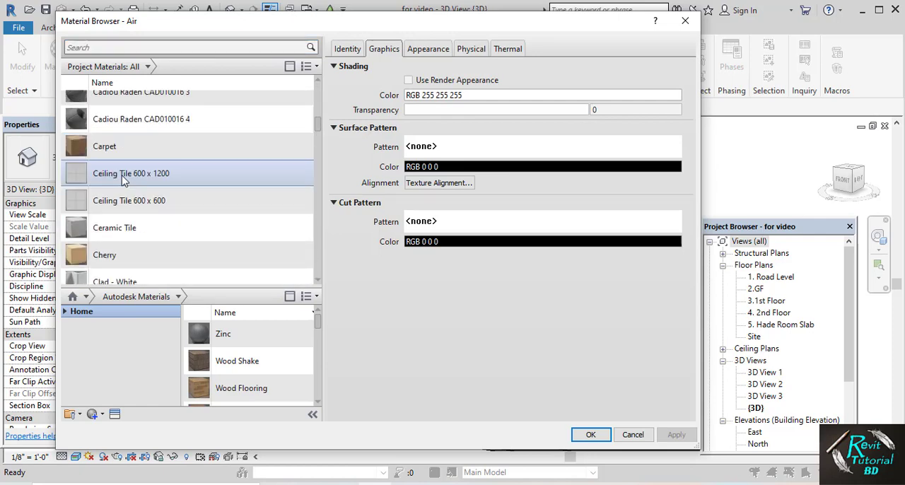
scroll(129, 184, up, 5)
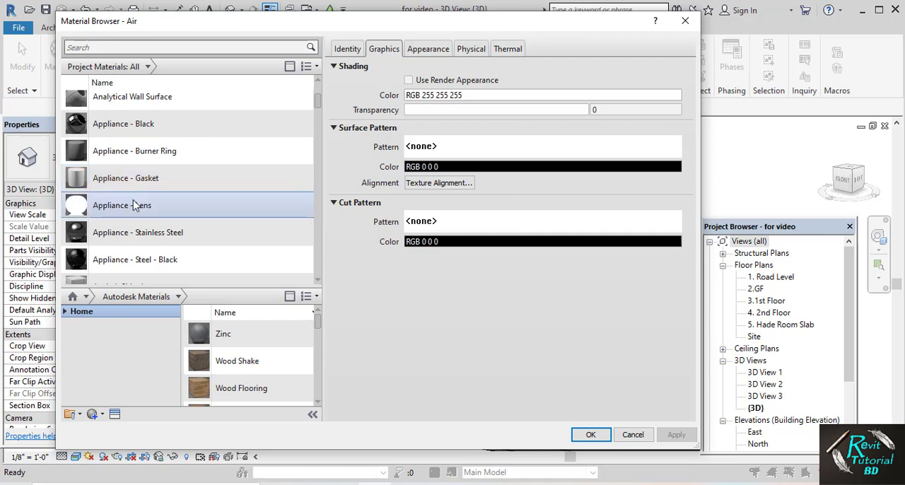
Create a new material named 0.white and make its shading use the render appearance
click(102, 416)
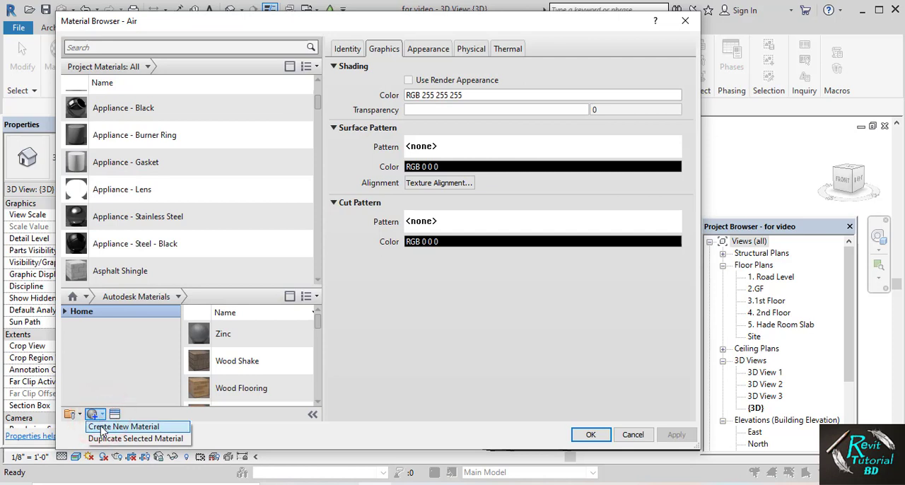
click(102, 430)
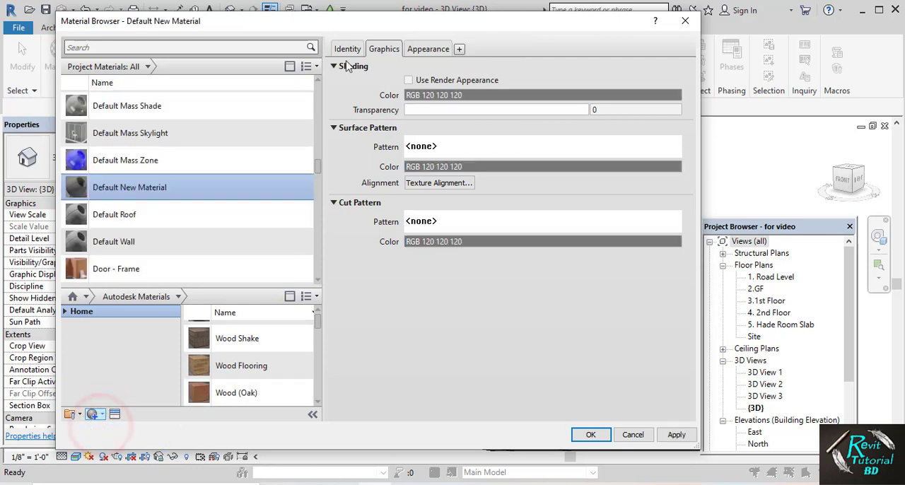
click(347, 49)
triple_click(439, 68)
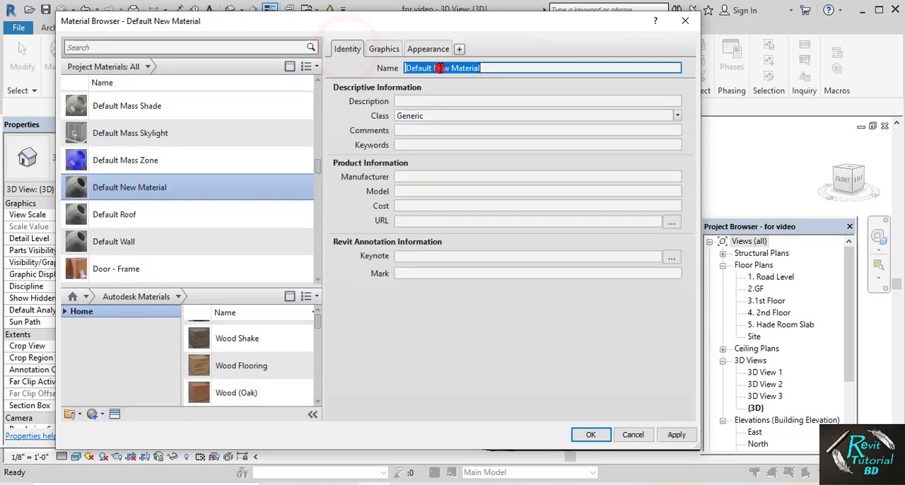
text(0.white)
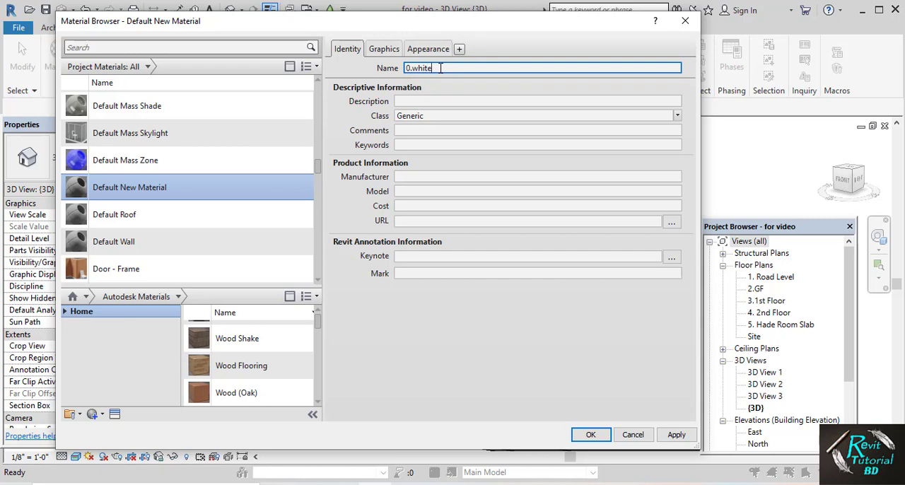
click(379, 49)
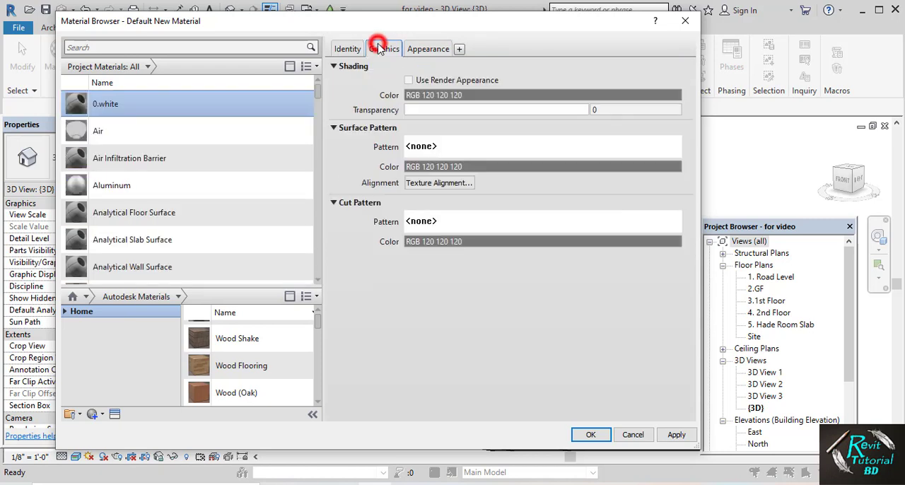
click(408, 80)
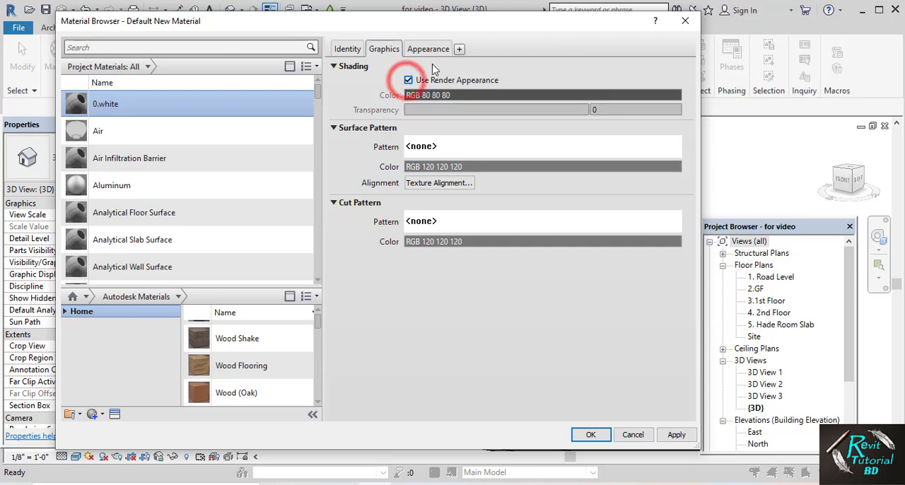
Open the 0.white material's appearance settings and examine its generic color values in the color picker
click(428, 50)
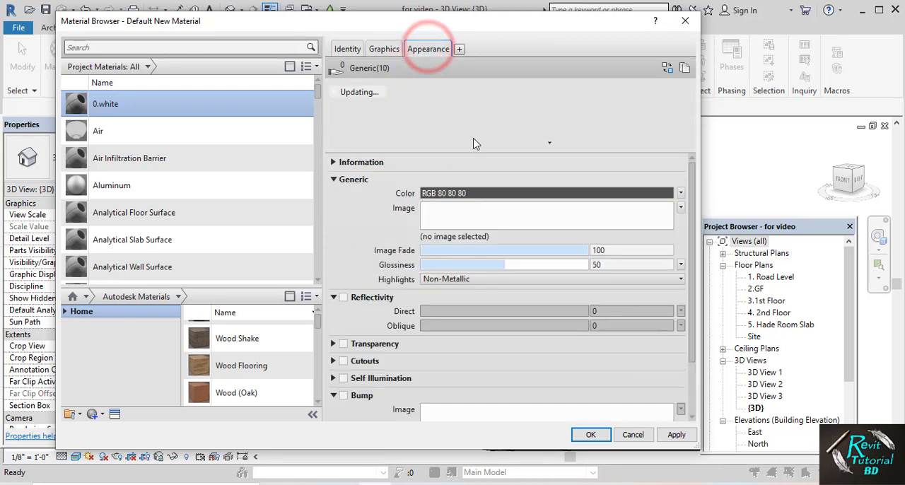
click(475, 194)
drag(434, 101, 302, 71)
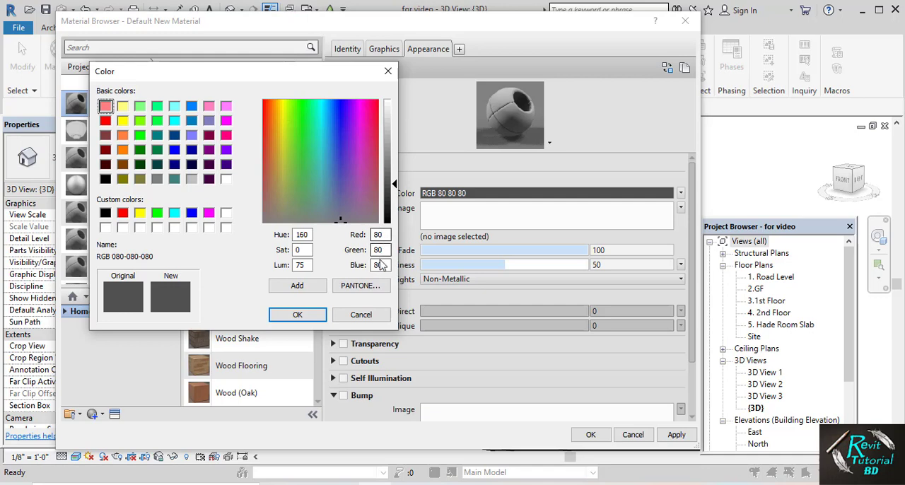
click(300, 315)
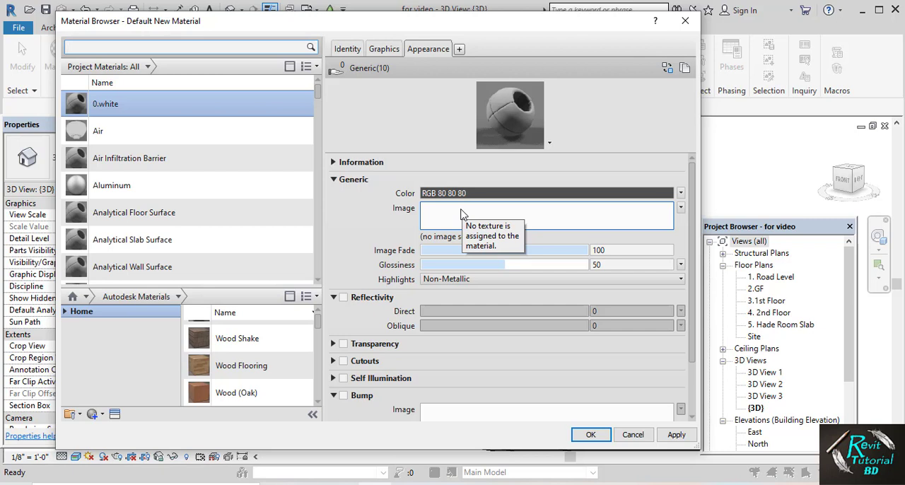
Assign white.jpg from the textures folder as the generic image of 0.white and enable reflectivity with a direct value of 9
click(461, 214)
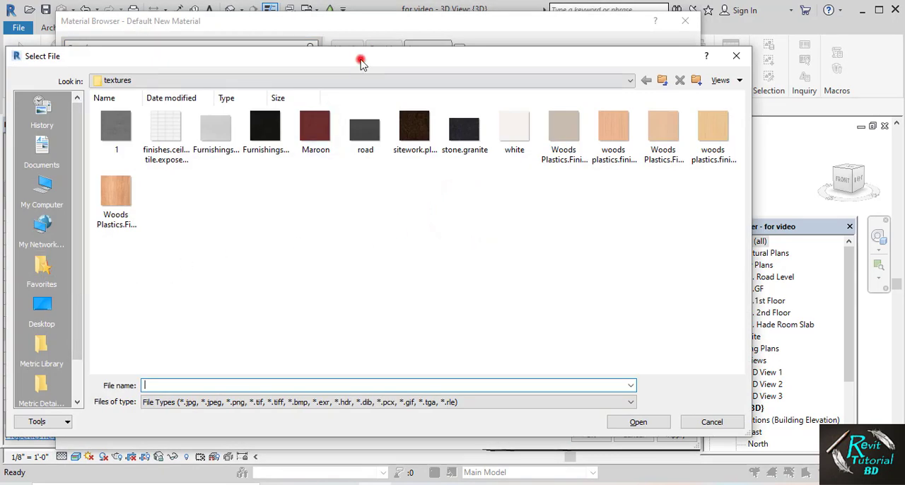
drag(361, 62, 348, 64)
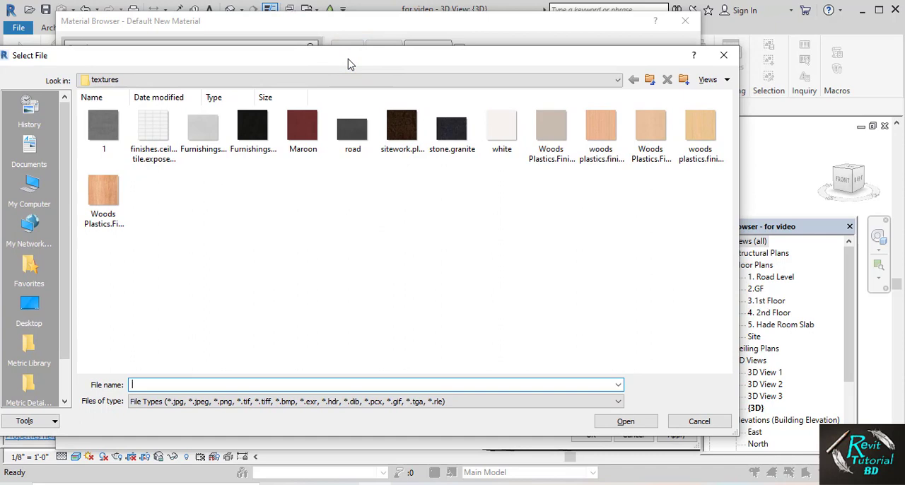
mouse_move(398, 59)
mouse_down()
mouse_move(383, 162)
mouse_move(373, 58)
mouse_move(403, 64)
mouse_up()
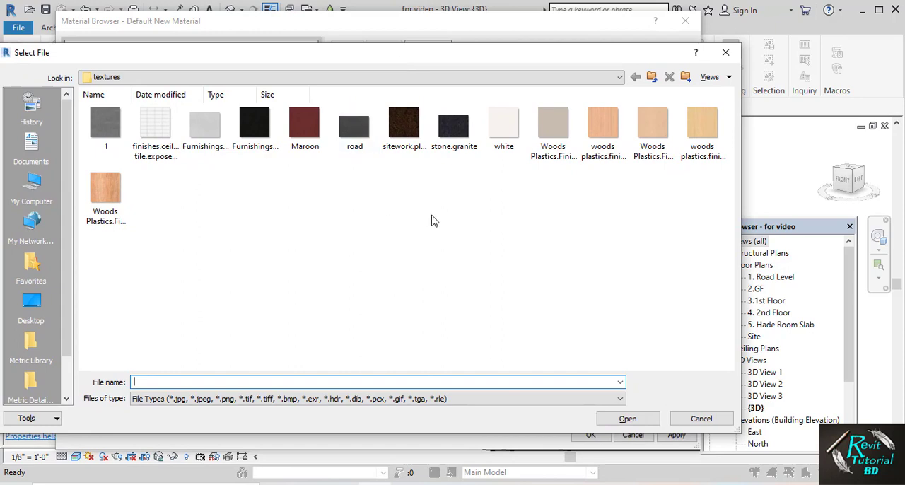
click(501, 120)
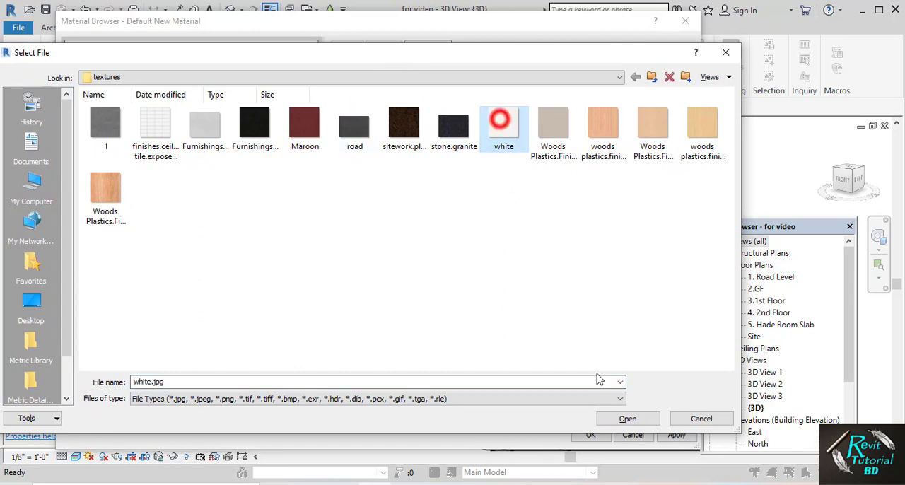
click(608, 420)
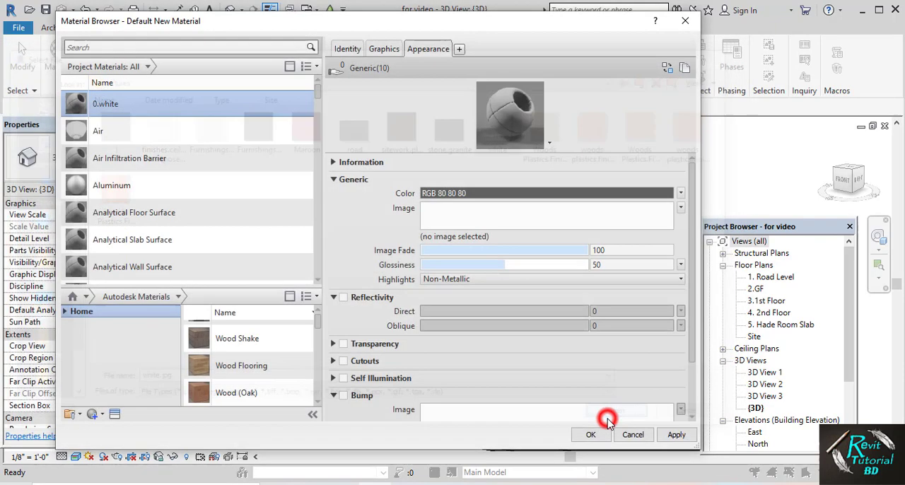
click(343, 298)
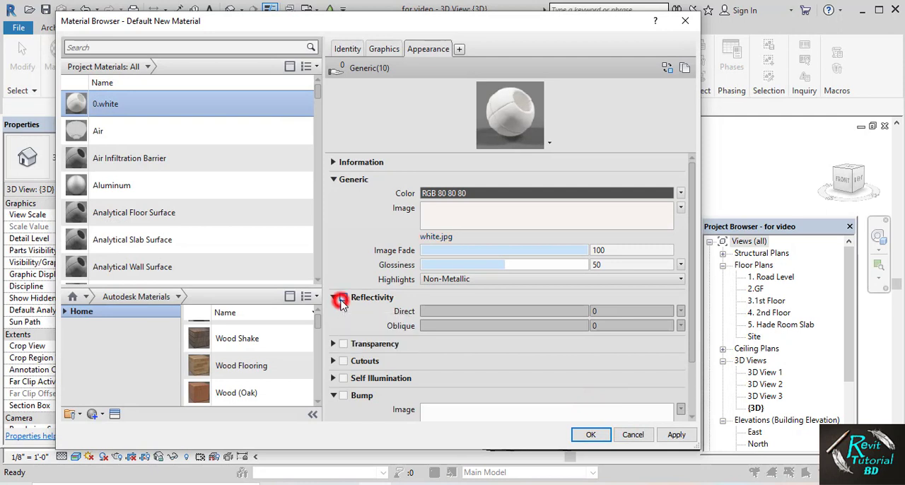
click(612, 312)
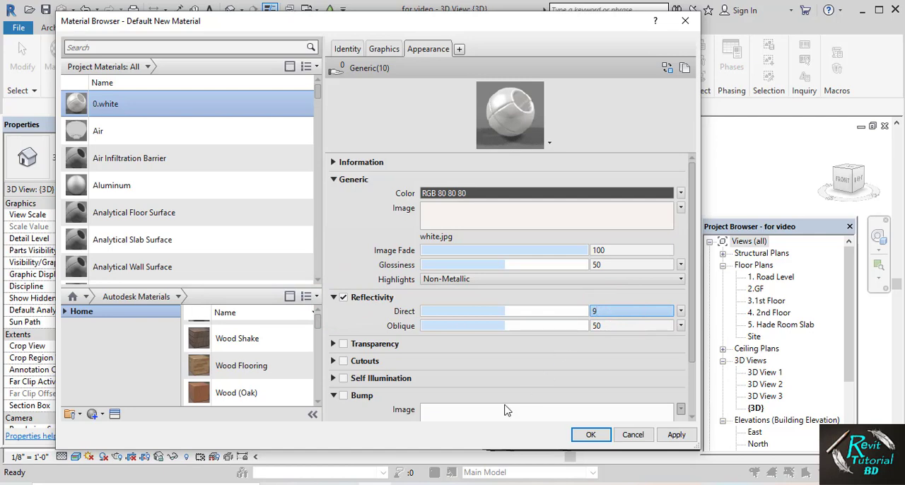
Enable bump for 0.white with Furnishings.Fabric.Linen.White.jpg as the bump image and apply the material changes
click(343, 396)
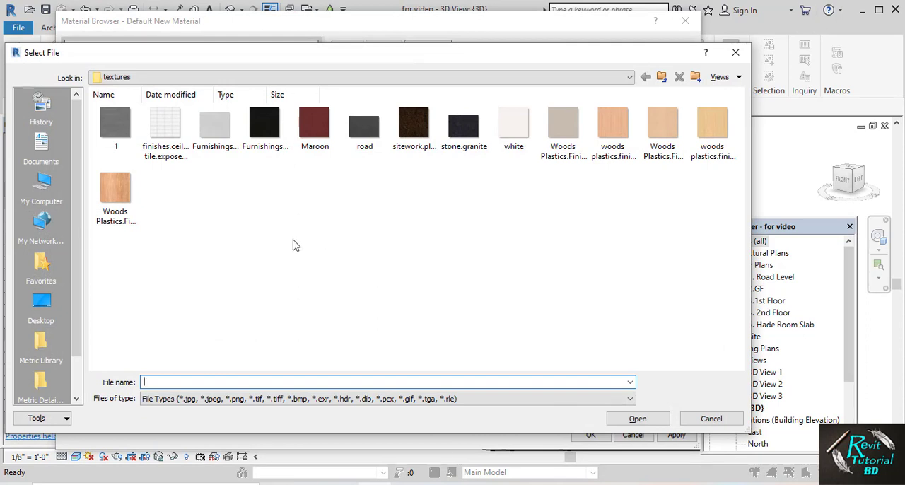
click(213, 126)
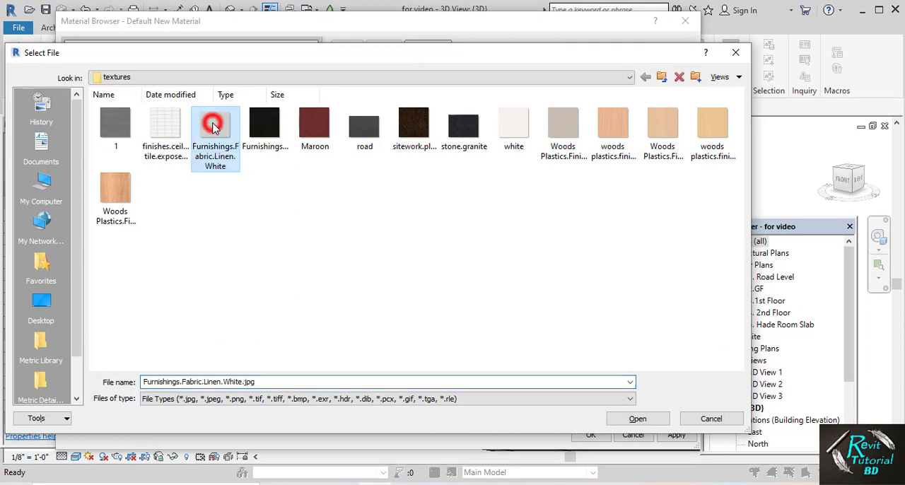
click(624, 426)
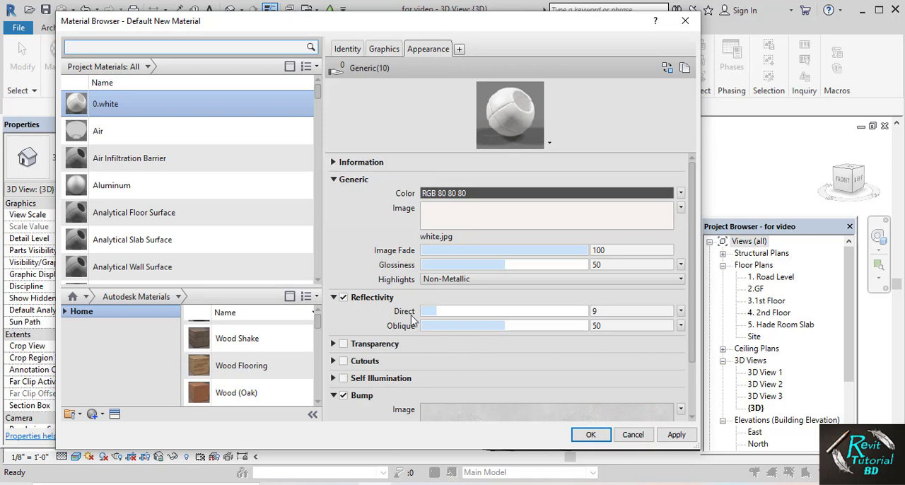
mouse_move(433, 229)
scroll(362, 413, down, 1)
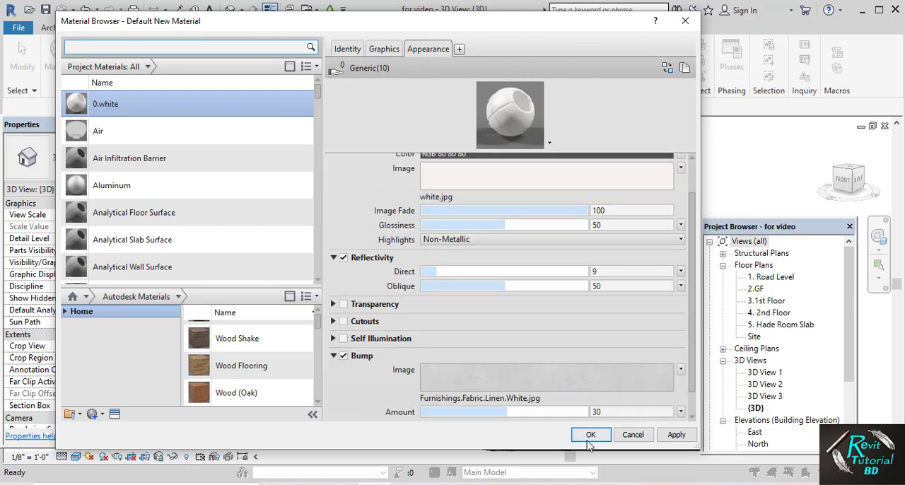
click(677, 434)
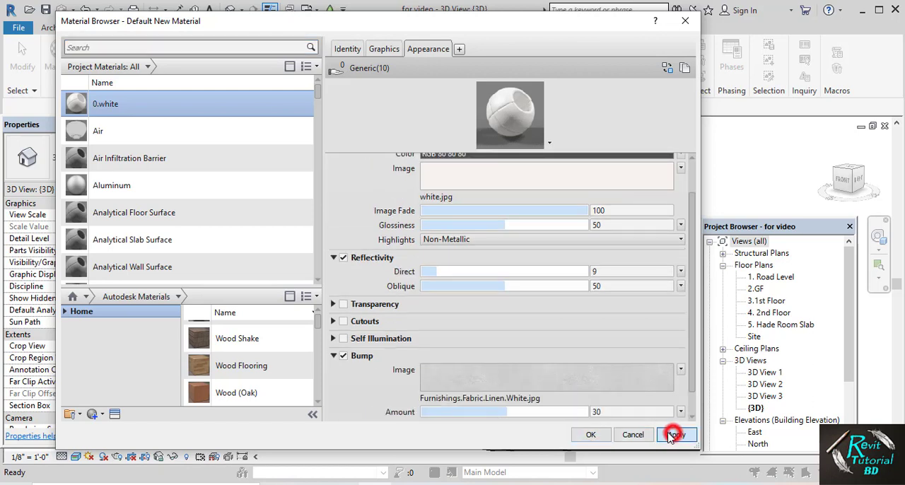
Create another new material named 1.gray and make its shading use the render appearance
click(103, 414)
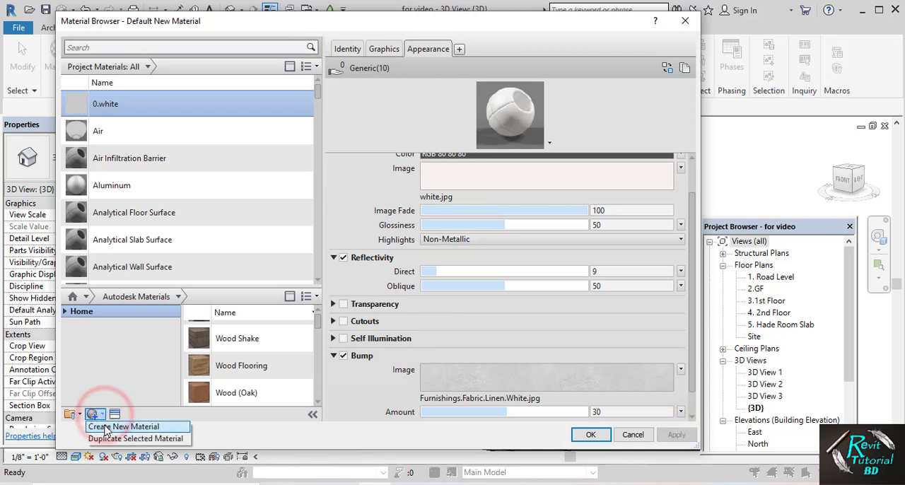
click(114, 426)
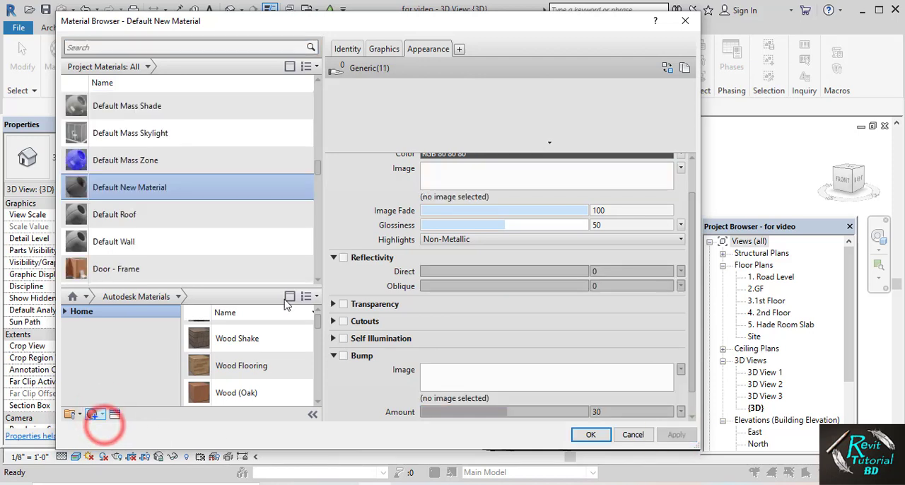
click(350, 50)
click(441, 67)
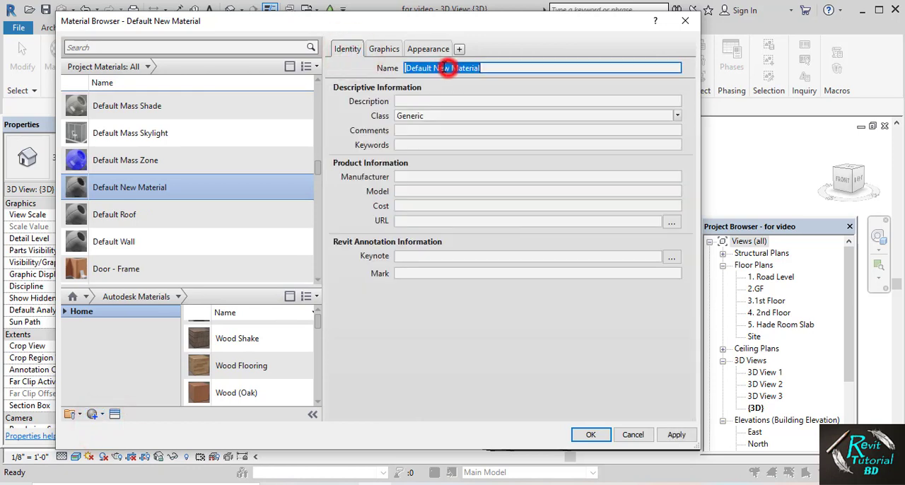
text(1.gray)
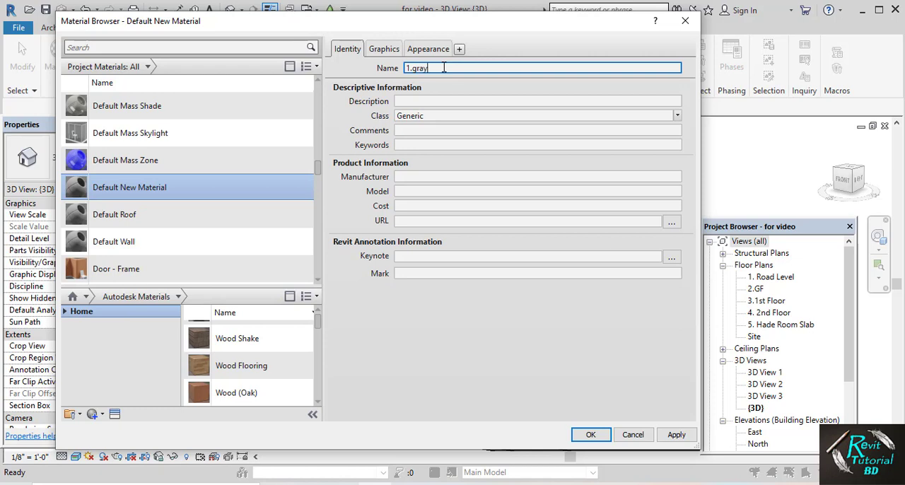
click(383, 51)
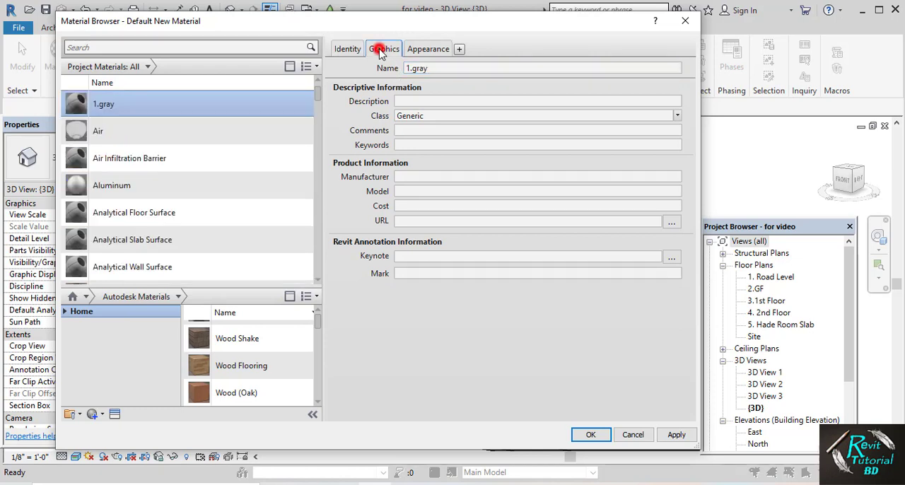
click(410, 80)
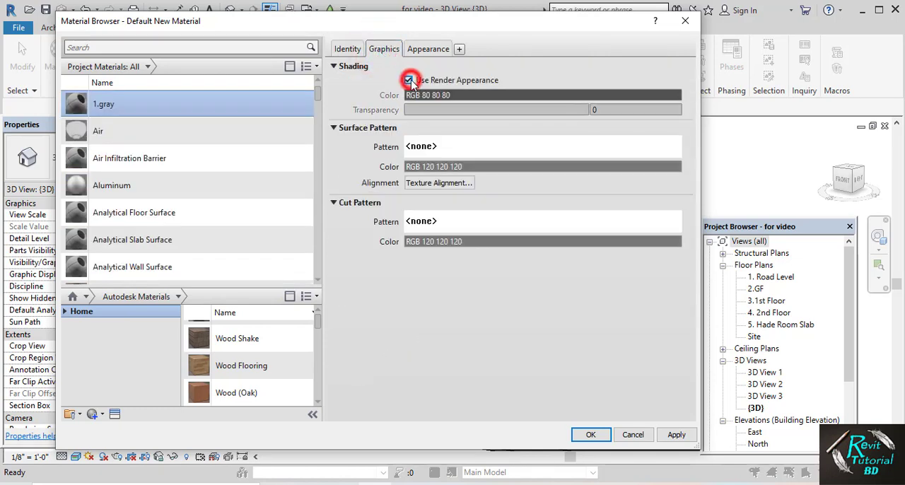
Assign 1.jpg from the textures folder as the generic appearance image of 1.gray
click(428, 49)
click(481, 226)
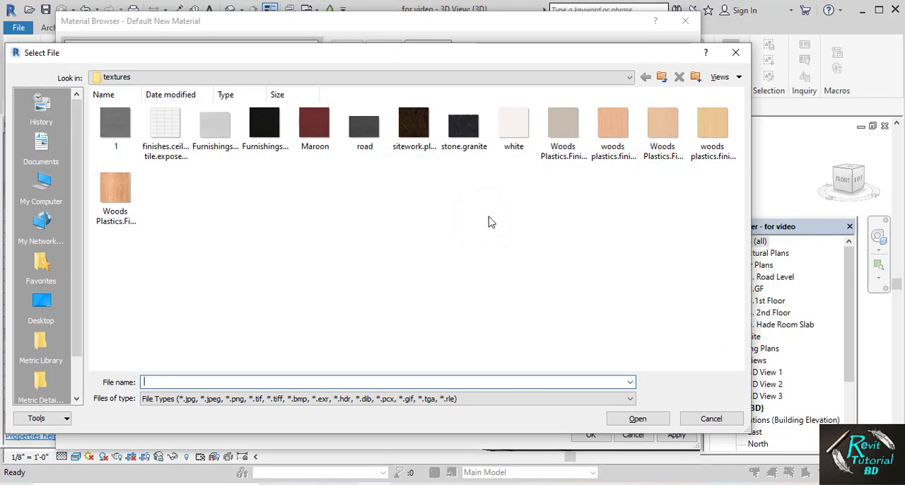
click(113, 121)
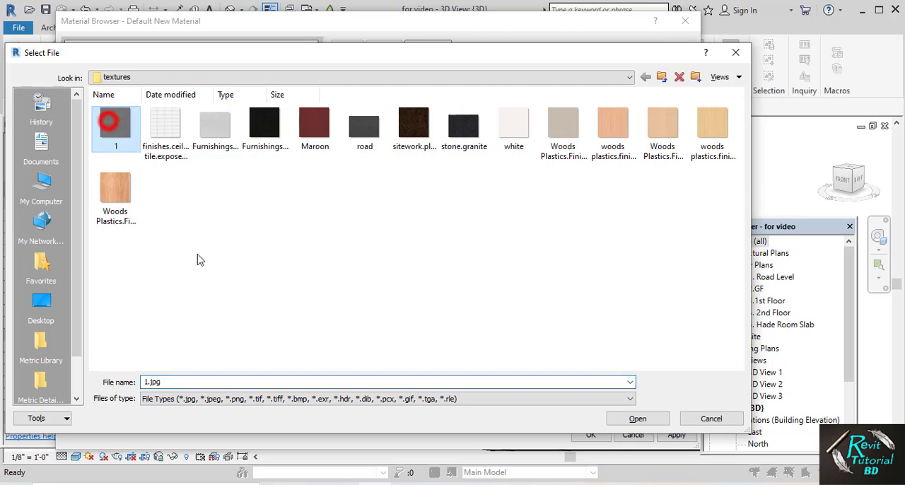
click(636, 418)
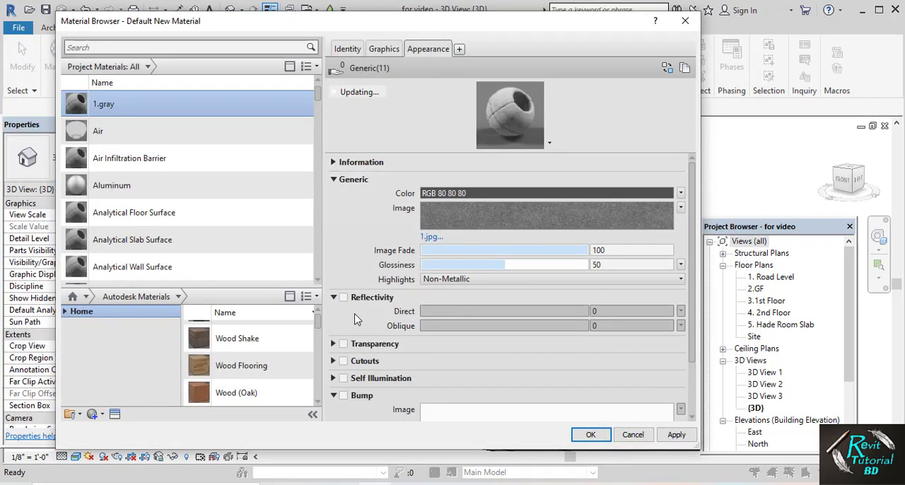
Enable reflectivity for 1.gray and set its direct value to 9
click(343, 297)
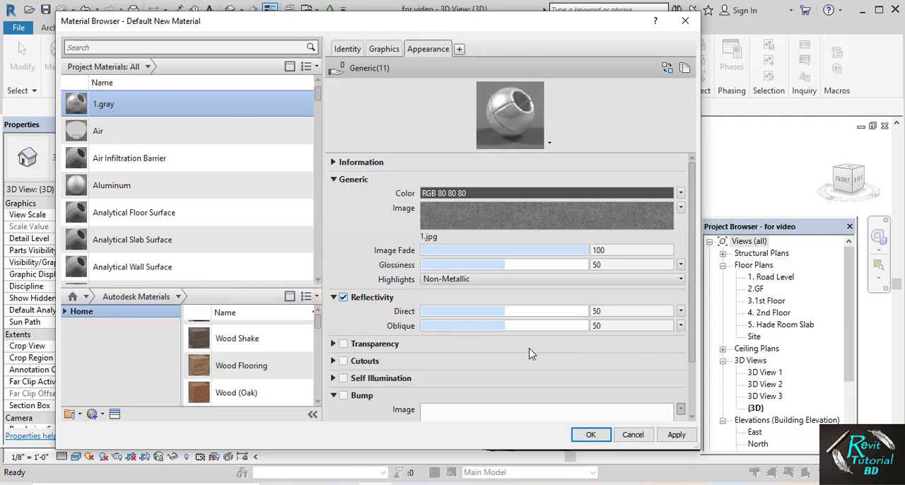
click(620, 311)
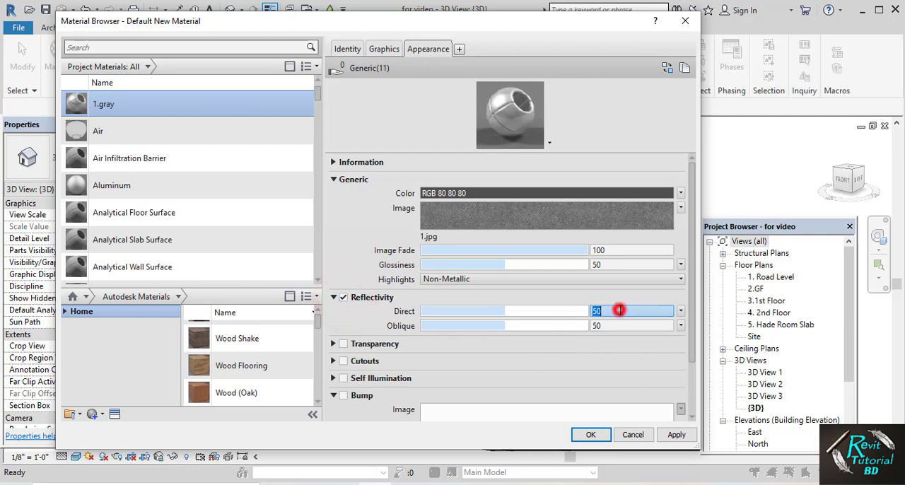
text(9)
Enable bump for 1.gray with 1.jpg from the textures folder as the bump image and apply the material changes
click(343, 396)
click(495, 416)
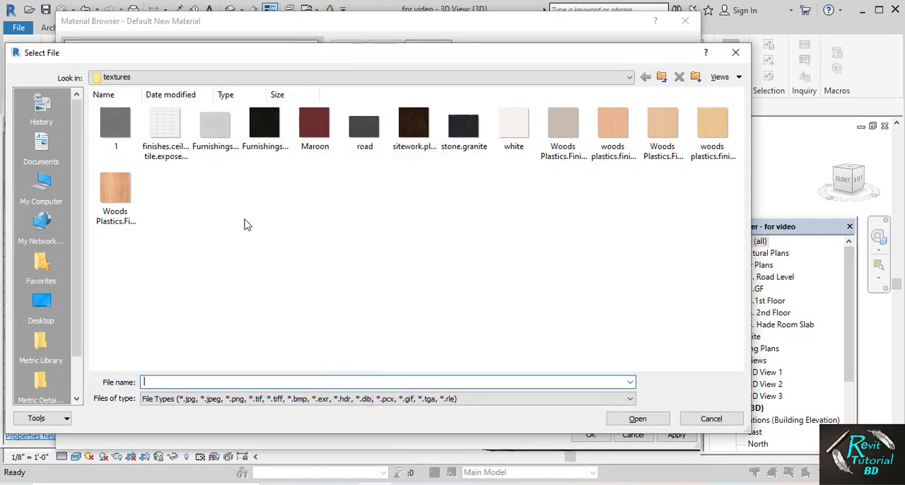
click(115, 127)
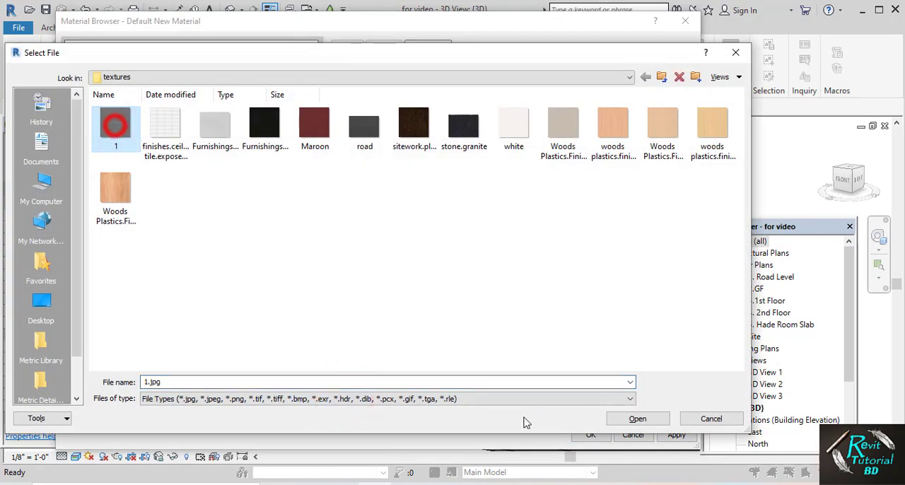
click(634, 419)
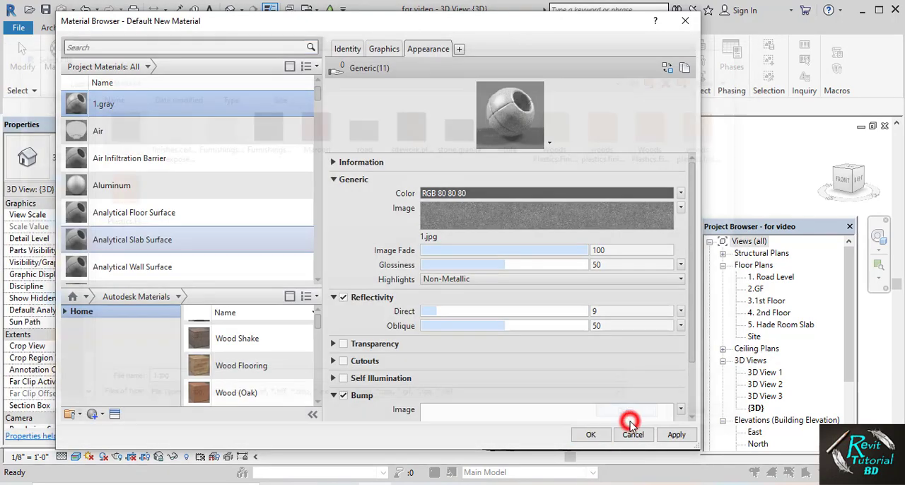
click(675, 435)
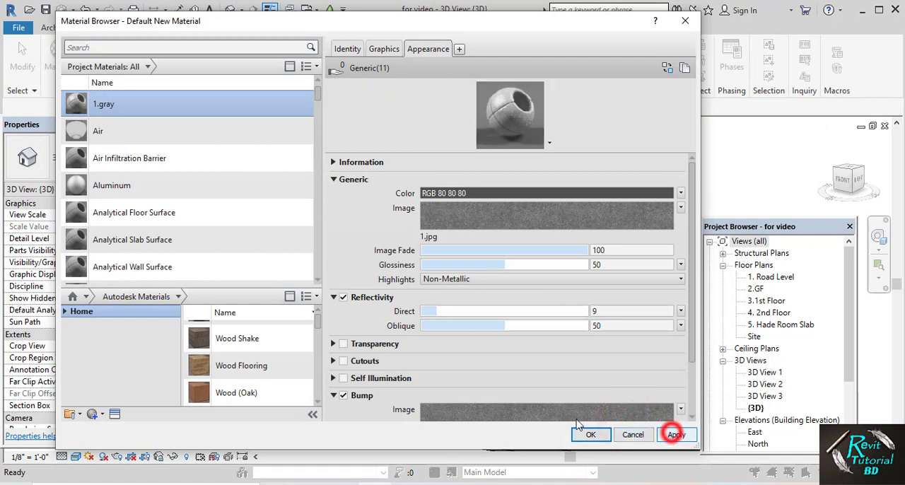
Create a new material named 2.road and make its shading use the render appearance
click(99, 414)
click(106, 426)
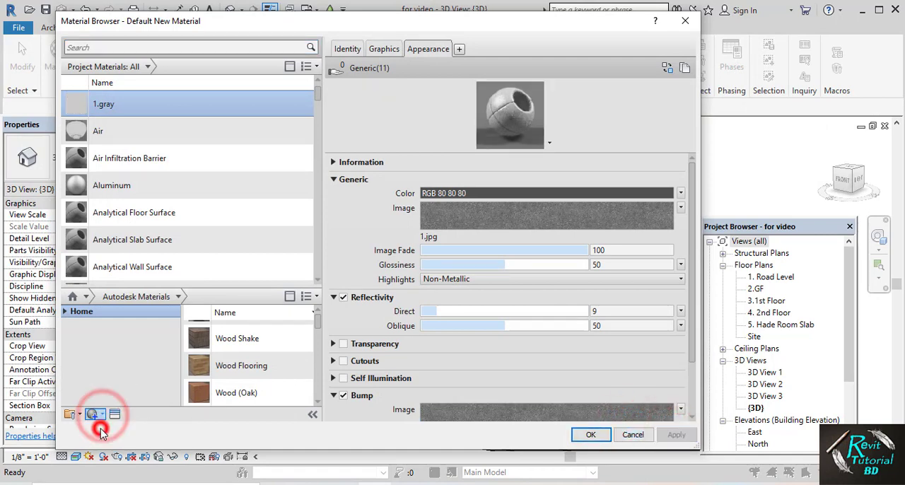
click(345, 49)
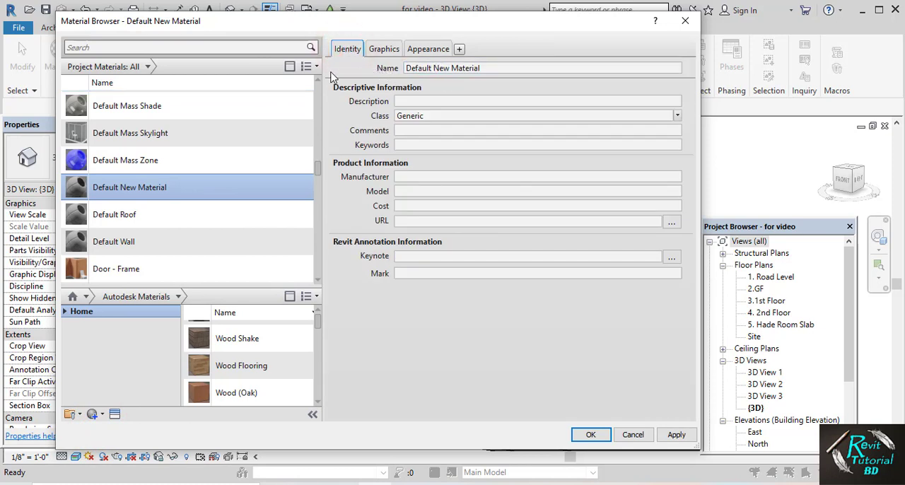
triple_click(431, 68)
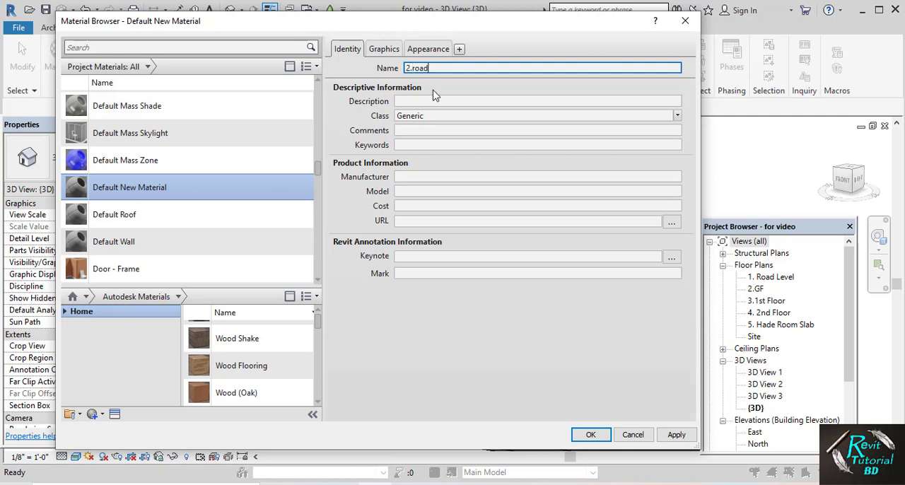
click(384, 50)
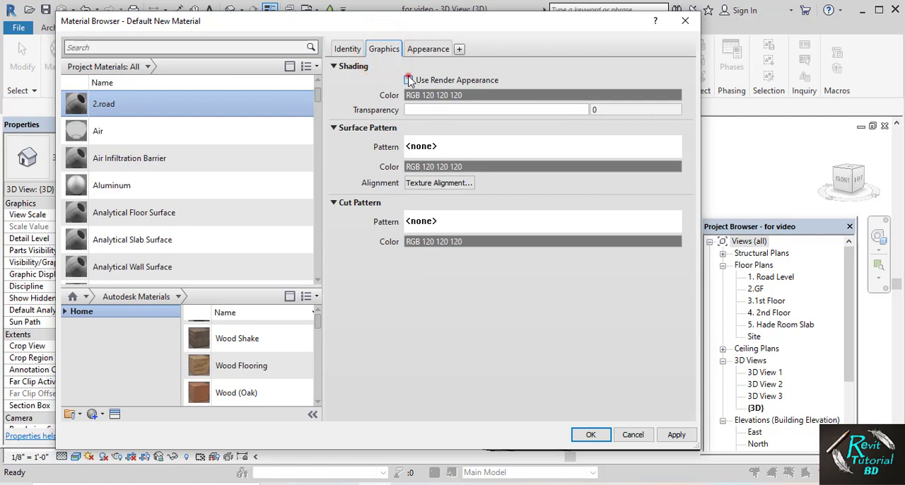
click(409, 80)
Assign 1.road.JPG from the Road folder in Materials as the generic appearance image of 2.road
click(429, 48)
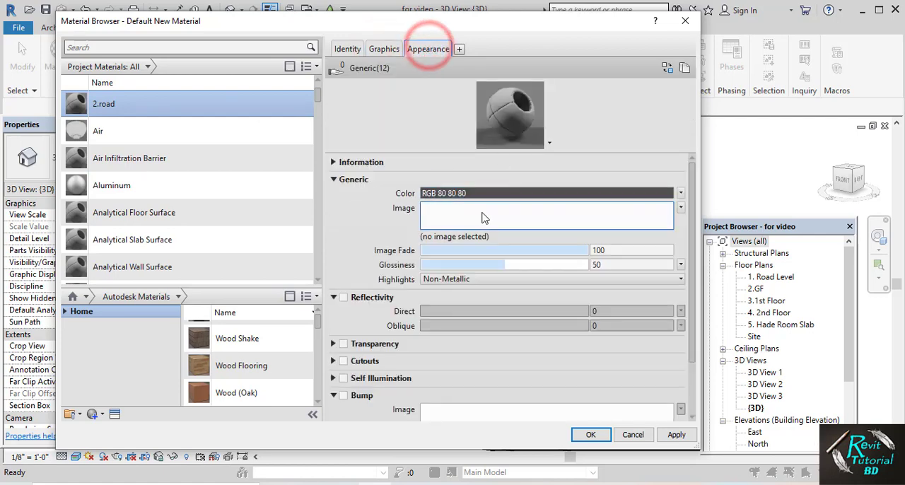
click(467, 216)
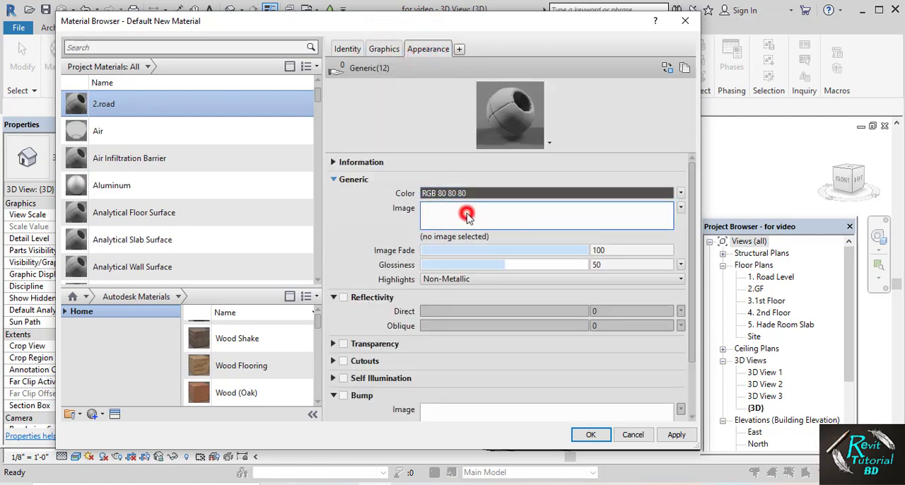
click(662, 78)
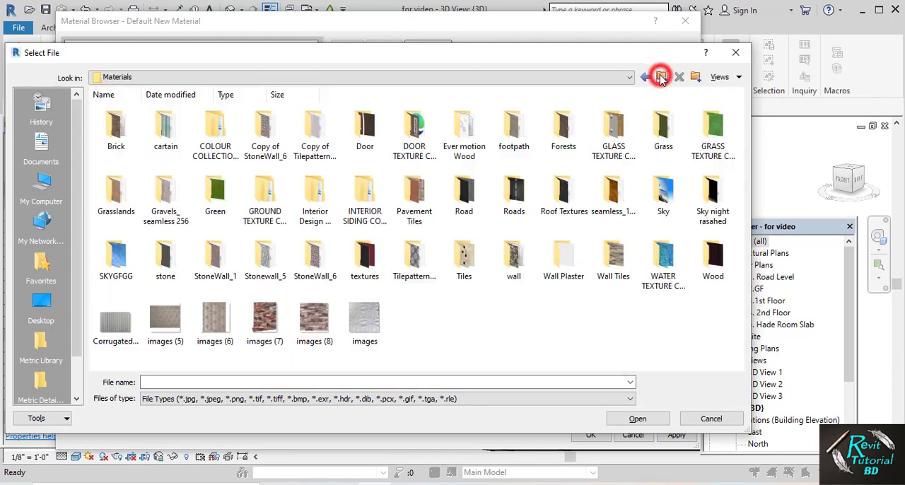
double_click(515, 205)
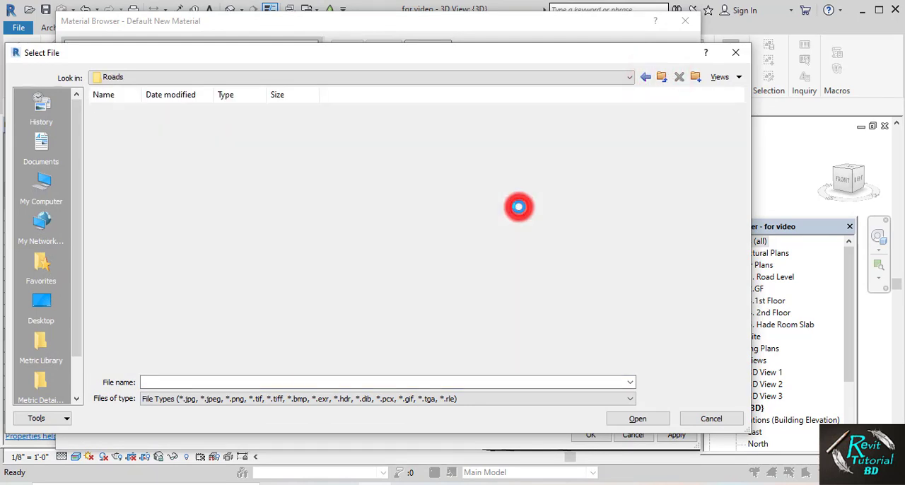
click(660, 78)
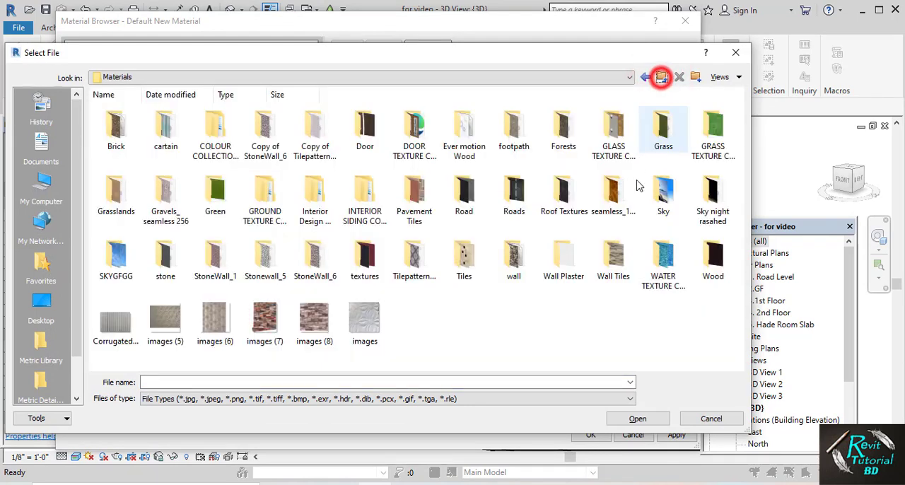
double_click(460, 200)
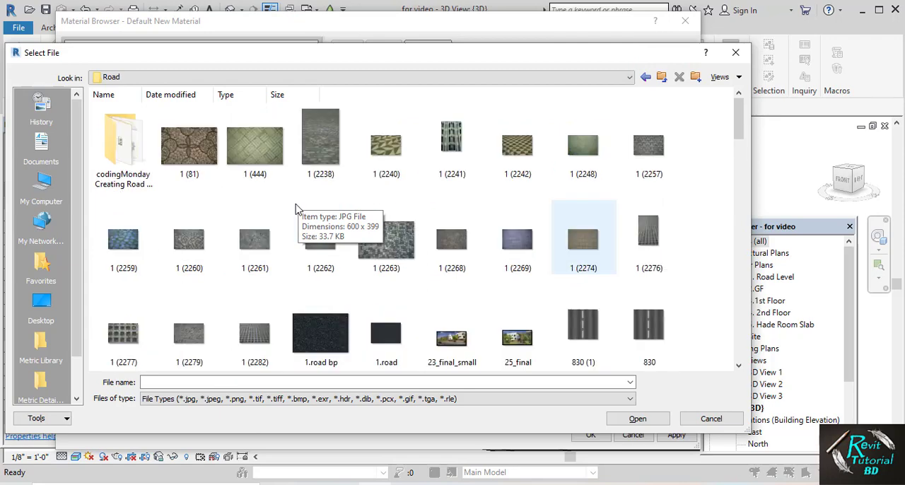
scroll(297, 209, down, 5)
scroll(297, 209, up, 10)
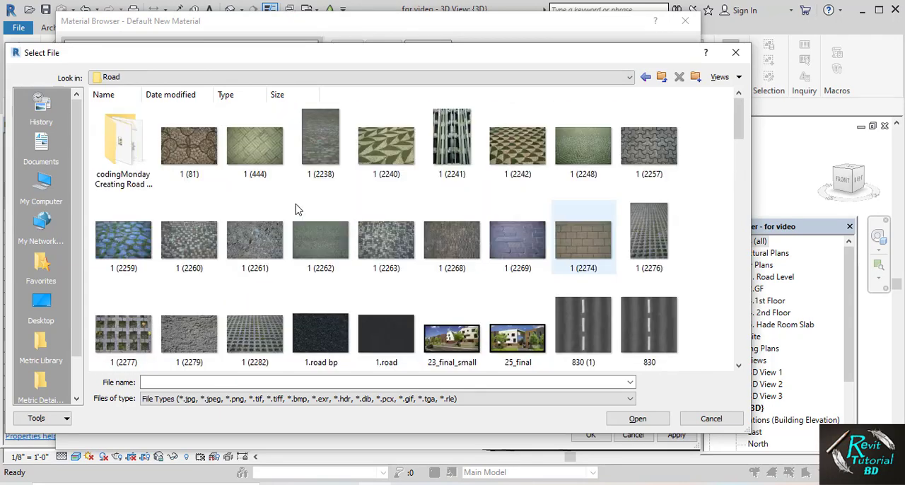
drag(741, 135, 739, 185)
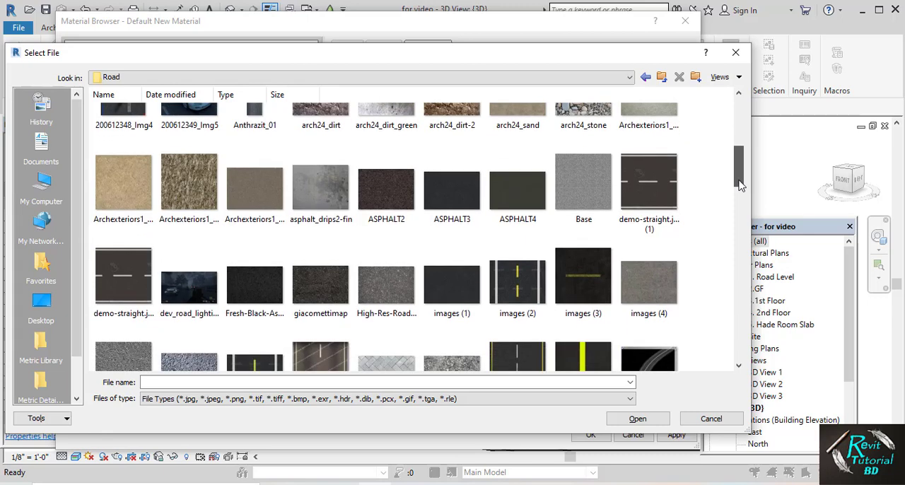
scroll(736, 183, up, 3)
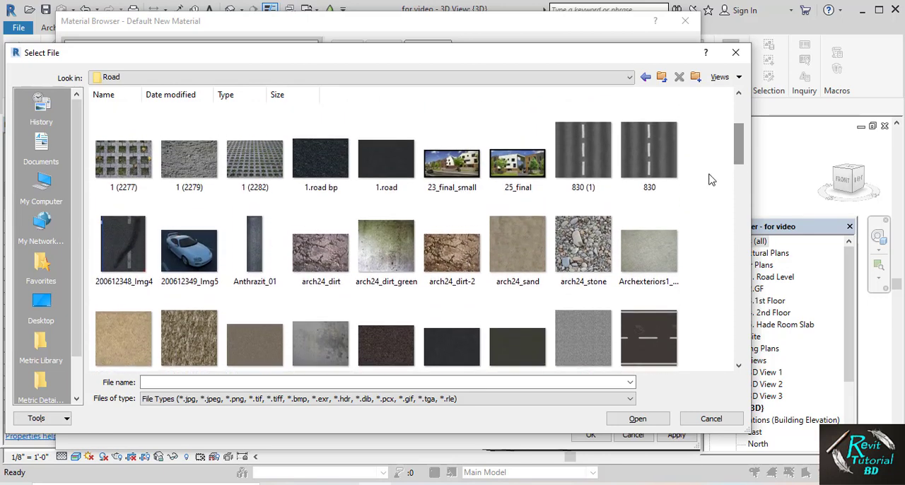
click(384, 156)
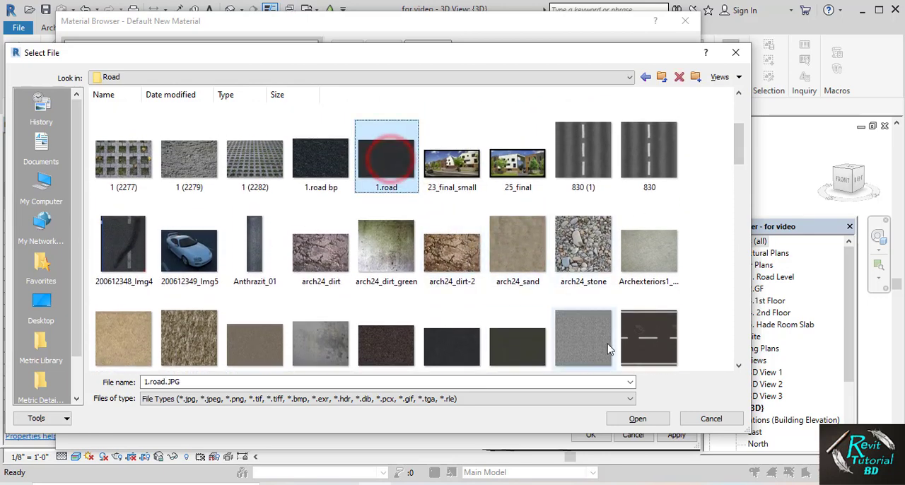
click(636, 419)
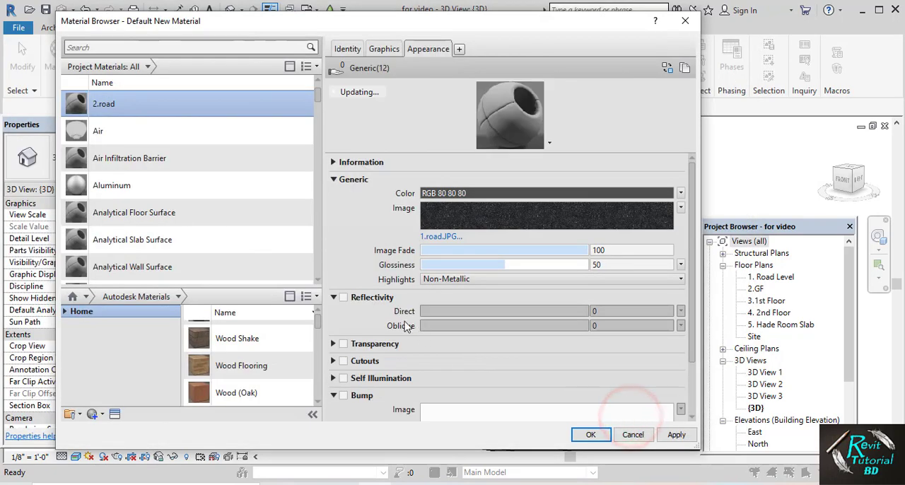
Enable reflectivity for 2.road and set its direct value to 9
click(343, 297)
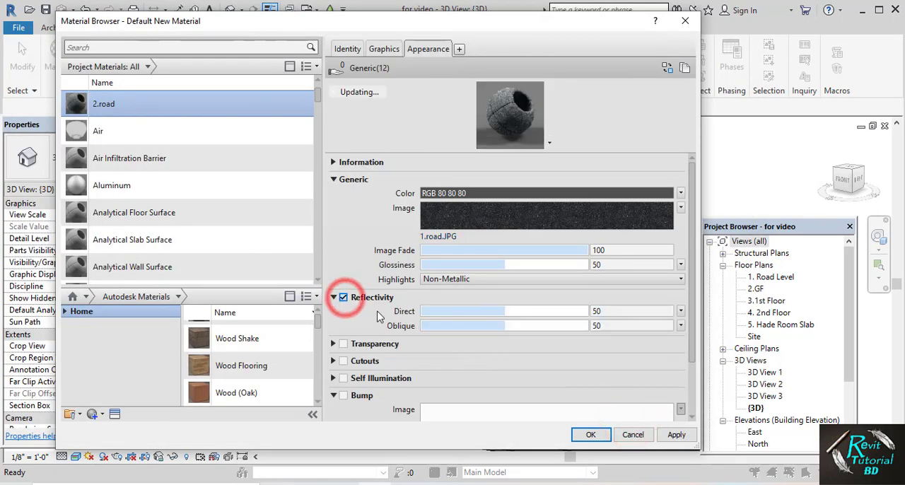
double_click(636, 312)
text(9)
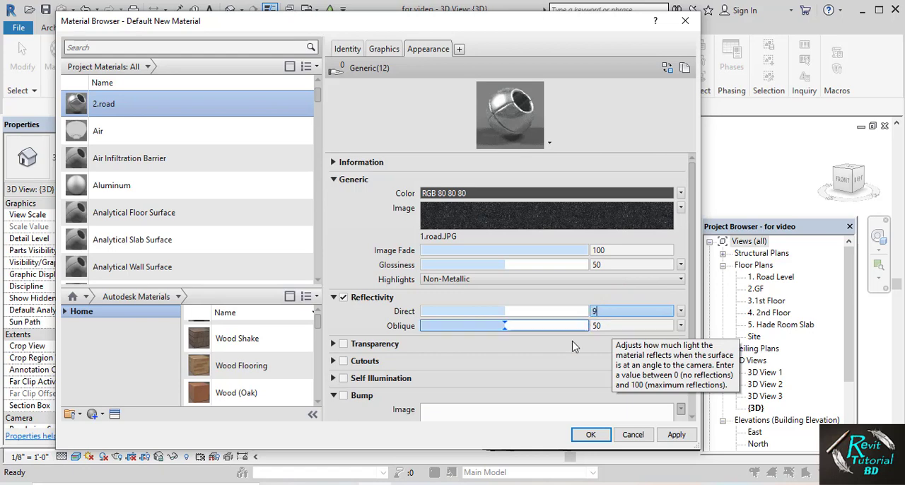
Enable bump for 2.road with 1.road bp.jpg from the Road folder as the bump image
click(345, 396)
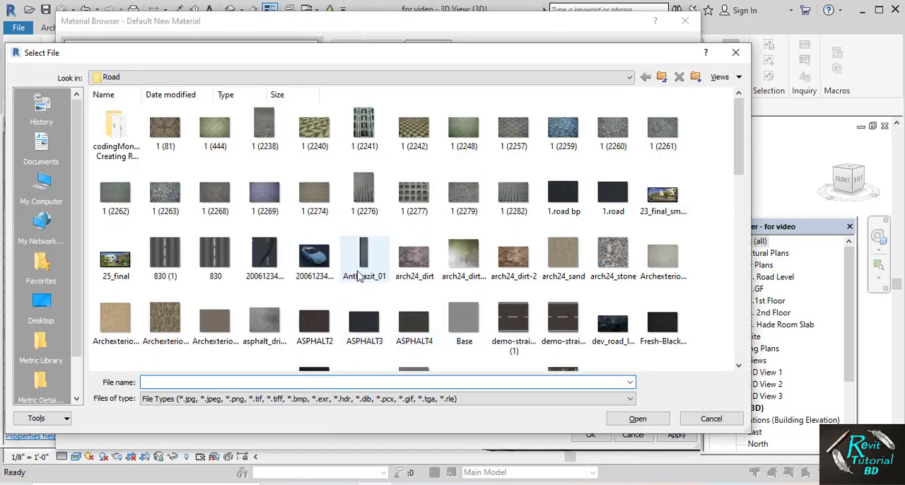
drag(738, 154, 738, 192)
scroll(738, 191, up, 4)
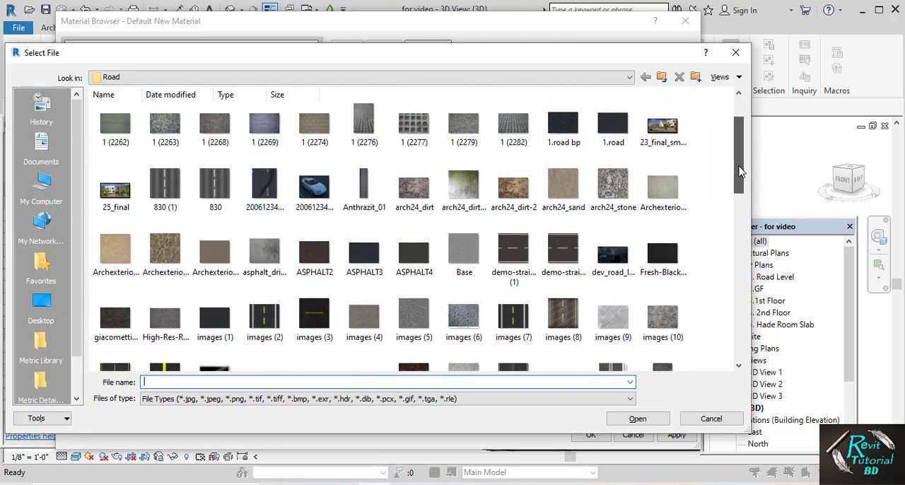
click(563, 188)
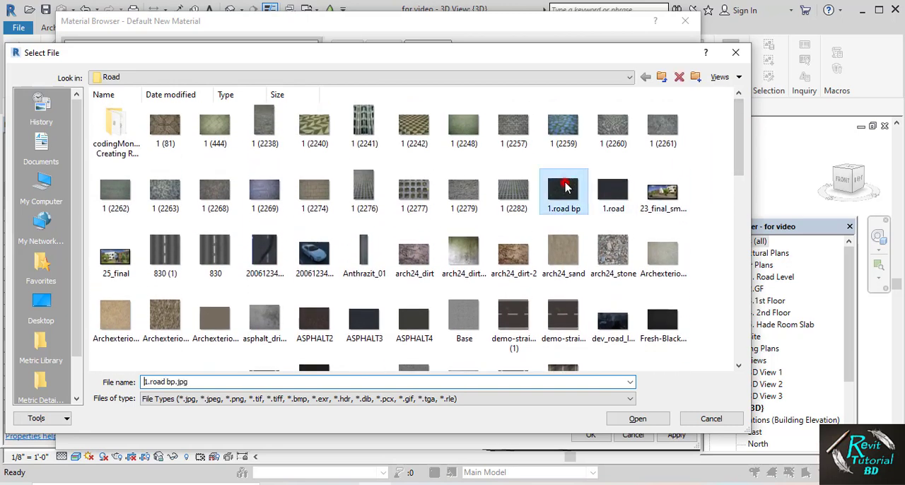
click(625, 420)
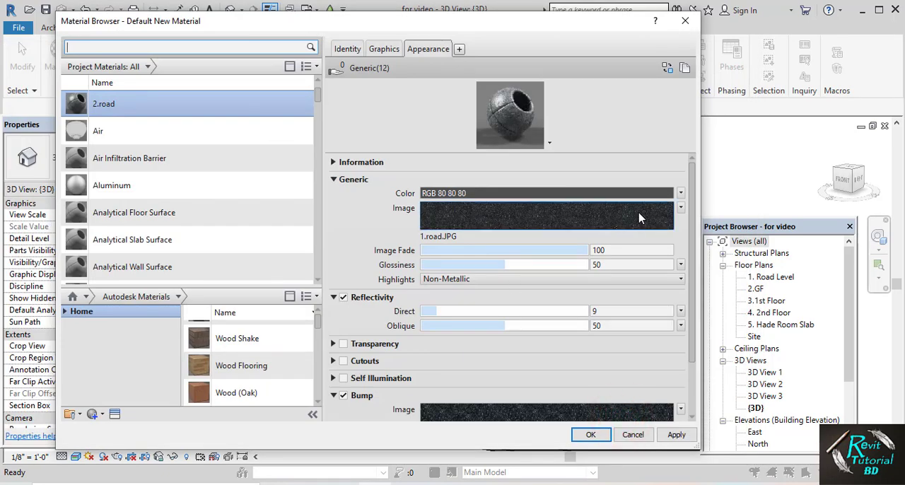
Edit the generic image of 2.road, setting its texture sample size to 4'-0" in width and height
click(679, 207)
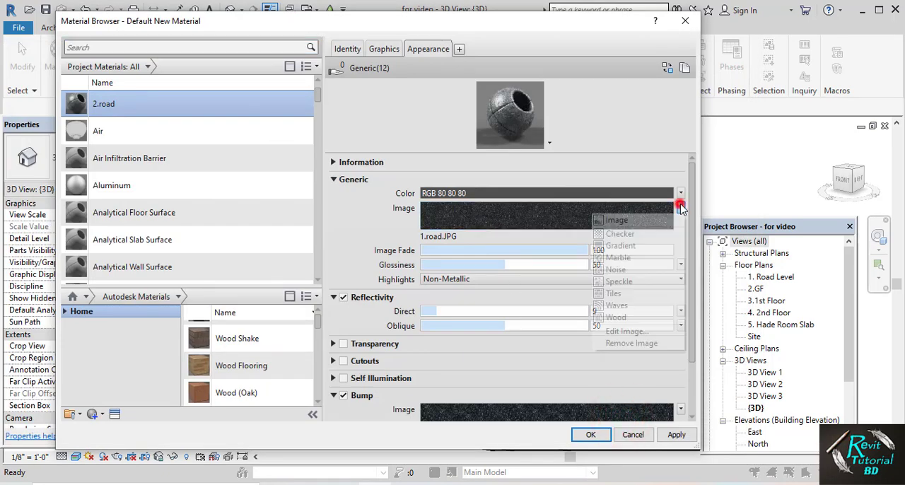
click(615, 336)
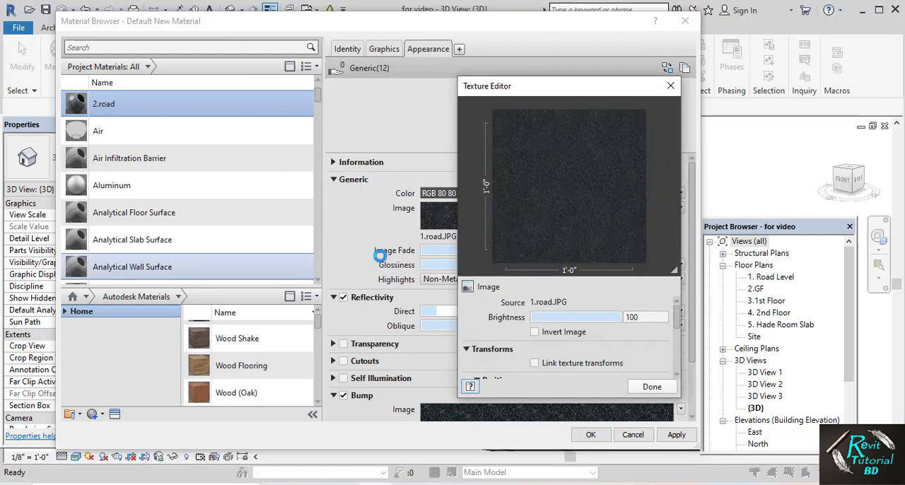
scroll(648, 324, down, 5)
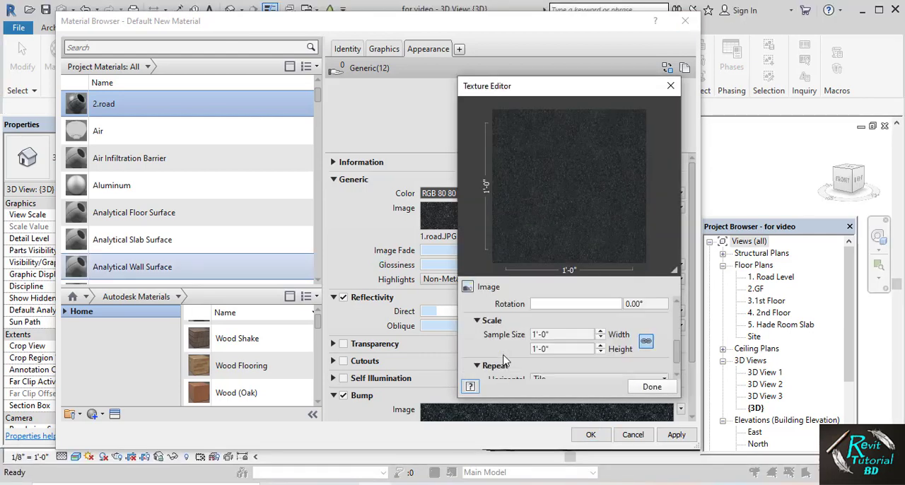
scroll(497, 321, up, 2)
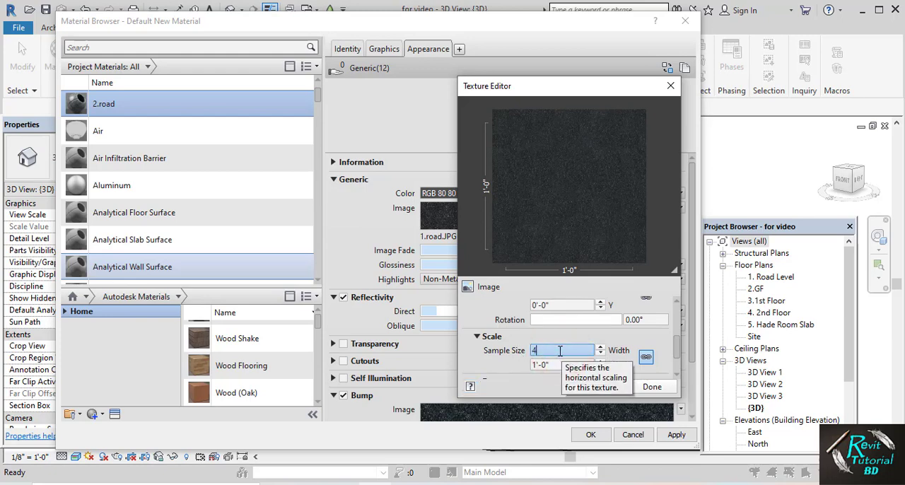
click(661, 391)
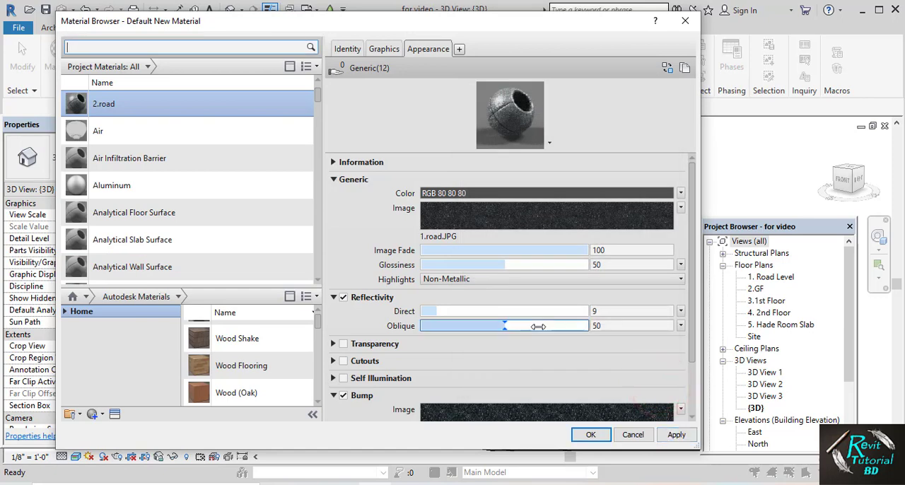
Edit the bump image of 2.road, setting its texture sample size to 4'-0" in width and height, and apply the material
scroll(463, 399, down, 2)
click(680, 369)
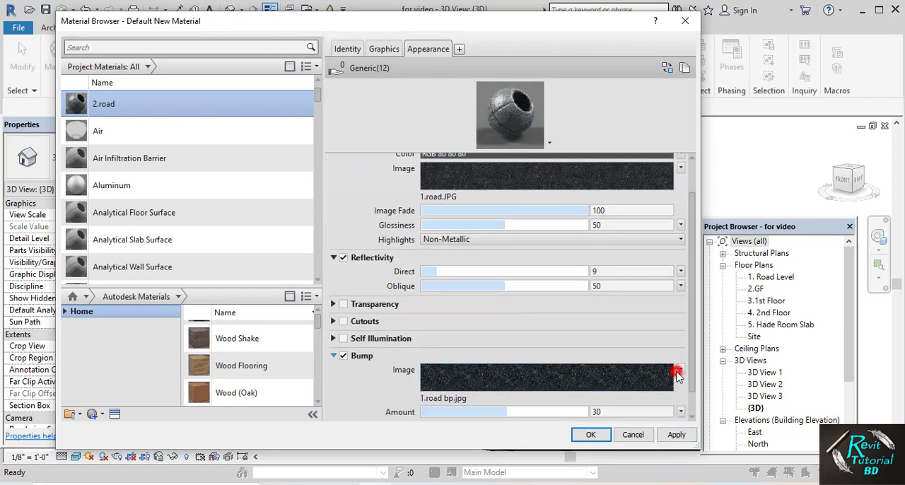
click(616, 484)
scroll(604, 340, down, 5)
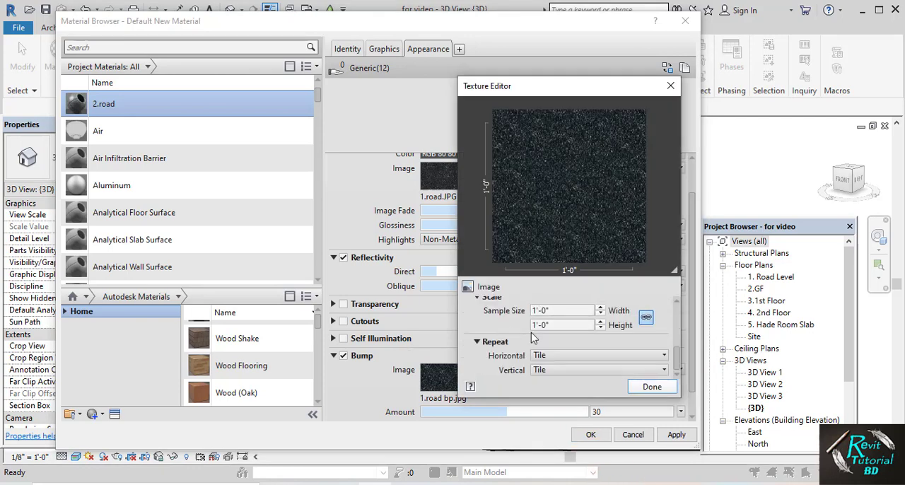
double_click(559, 311)
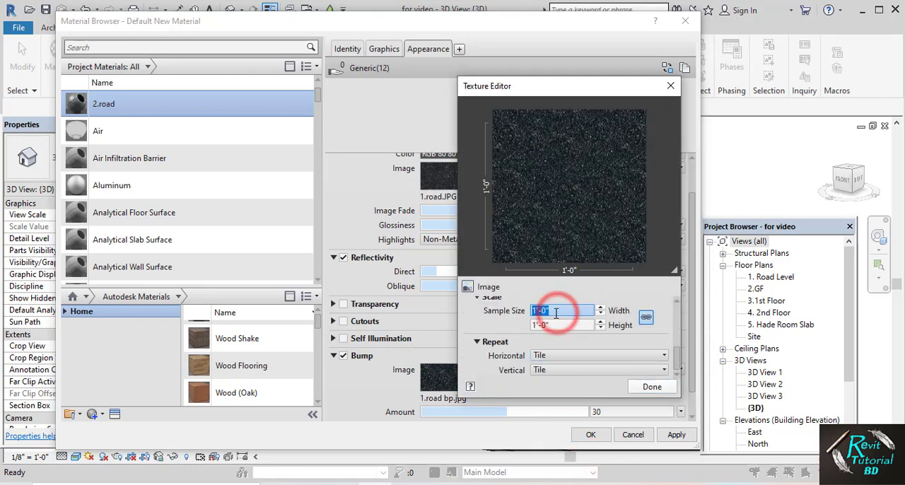
text(4')
key(Return)
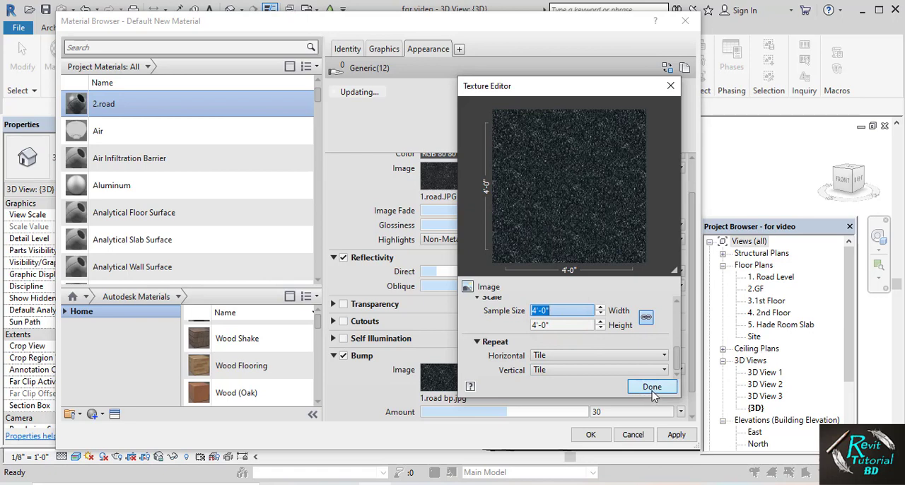
click(651, 388)
click(676, 434)
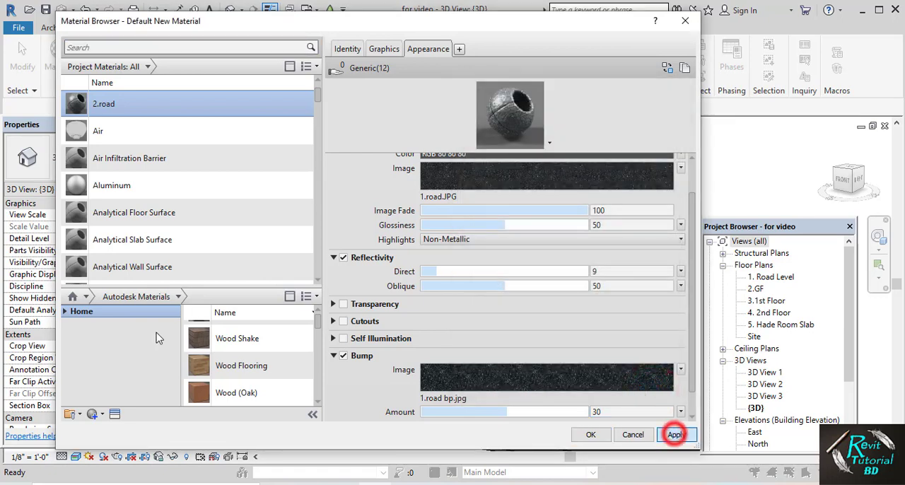
Create a new material named 3.Footpath and make its shading use the render appearance
click(99, 414)
click(99, 422)
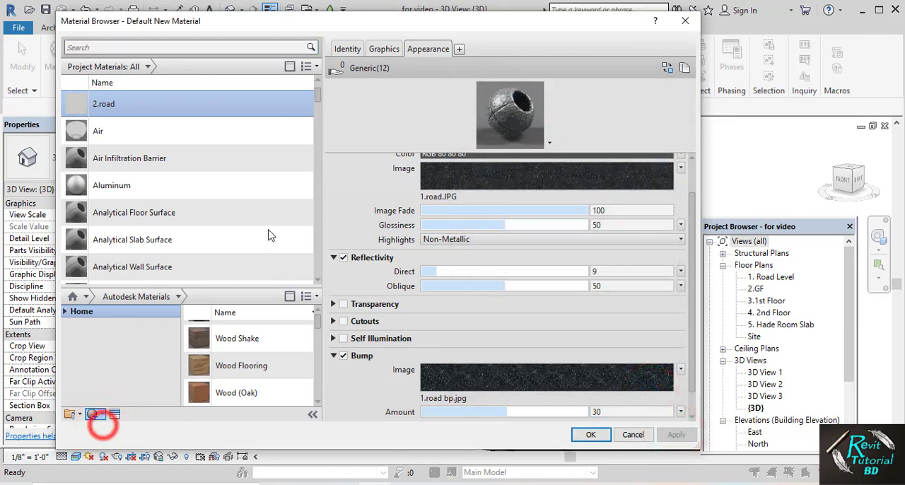
click(348, 48)
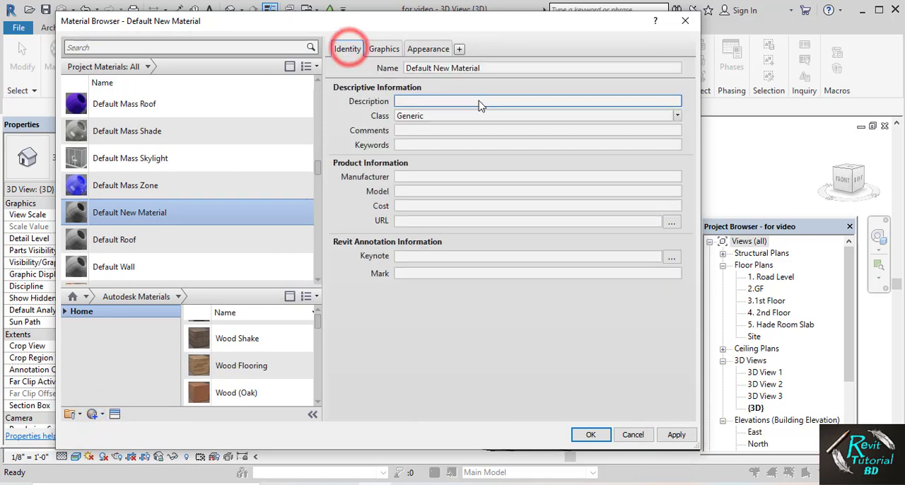
triple_click(463, 68)
text(3.Footpath)
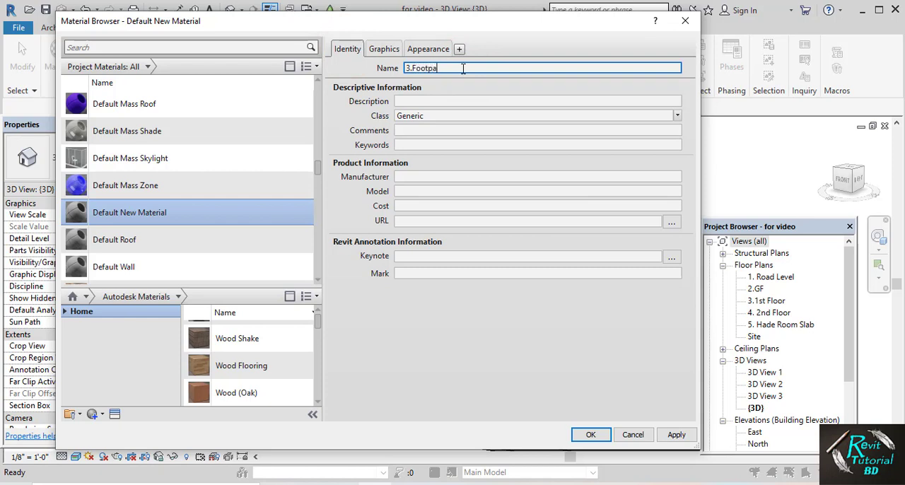
click(396, 49)
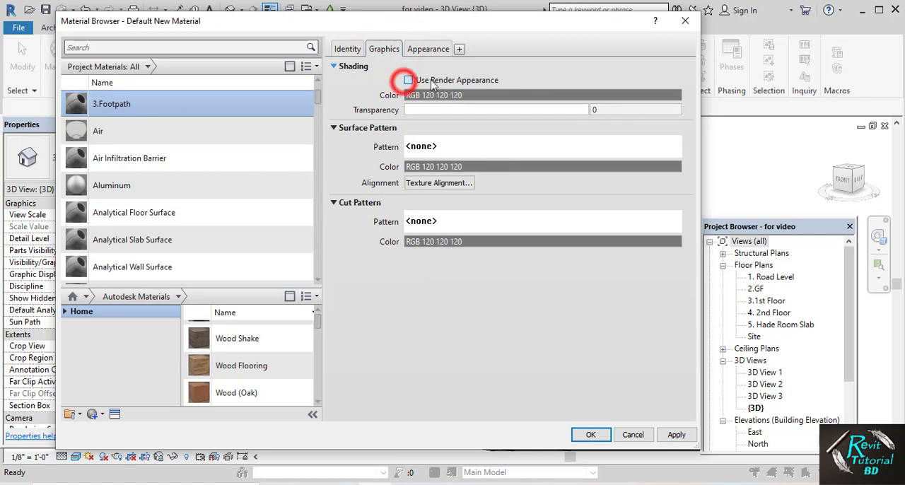
click(408, 79)
Assign paving.2.diamond pattern.JPG from the footpath folder in Materials as the generic appearance image of 3.Footpath
click(426, 48)
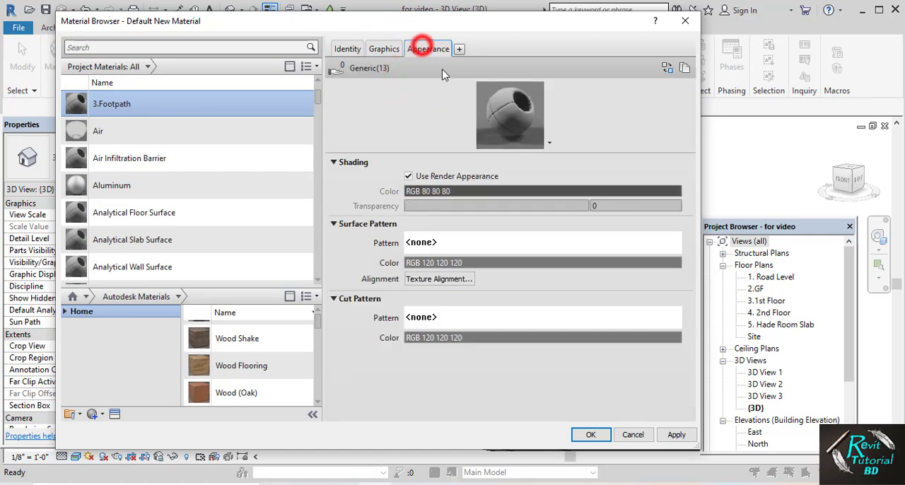
click(471, 220)
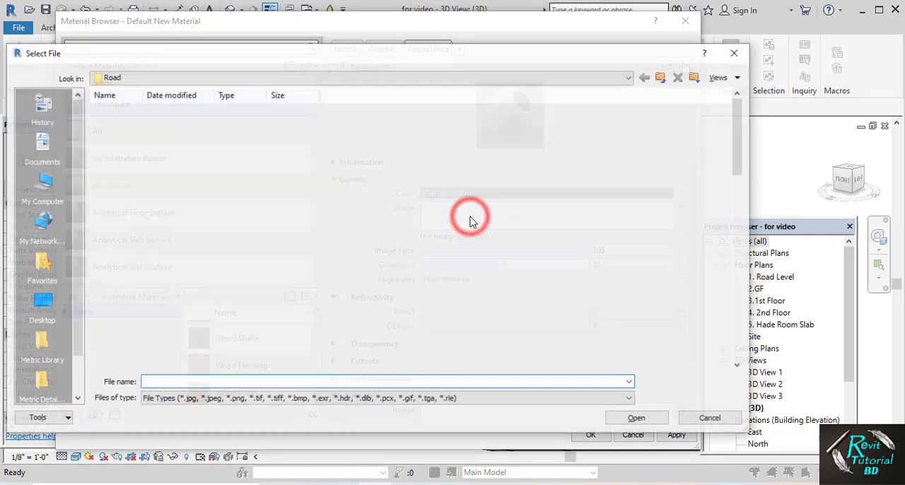
click(663, 77)
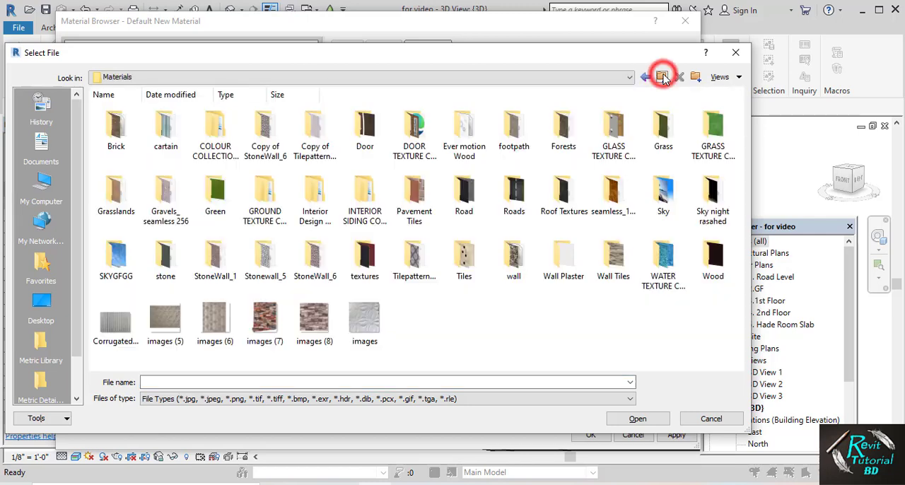
double_click(514, 127)
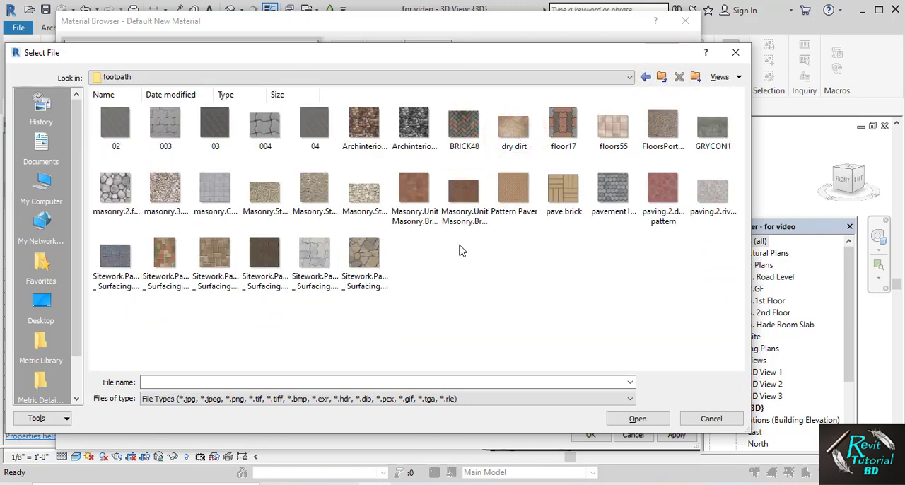
ctrl+scroll(460, 219, up, 3)
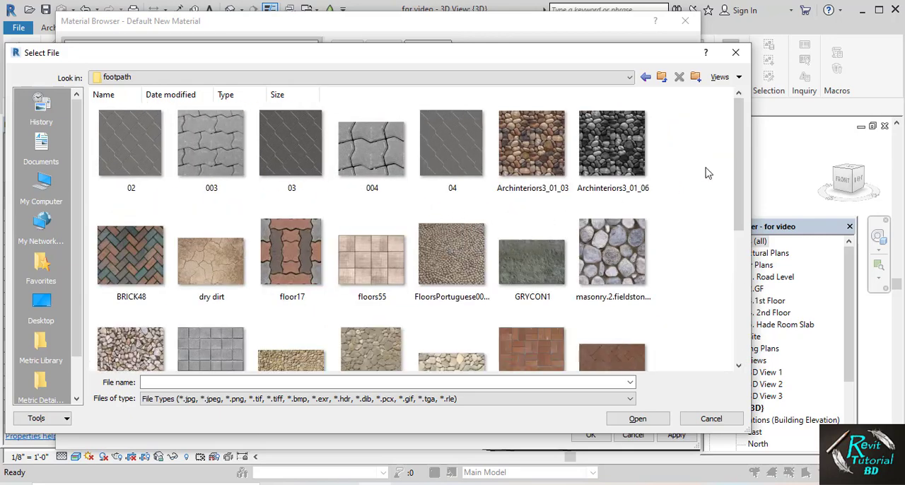
drag(735, 142, 743, 243)
click(371, 286)
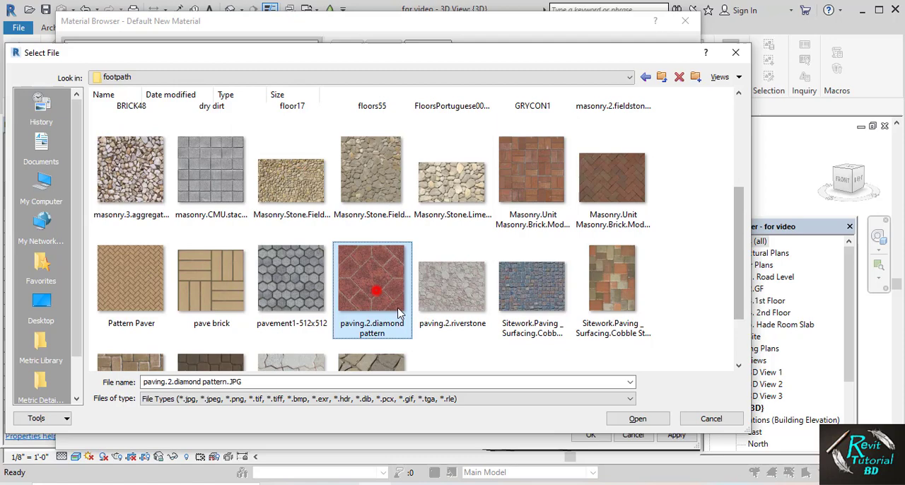
click(636, 419)
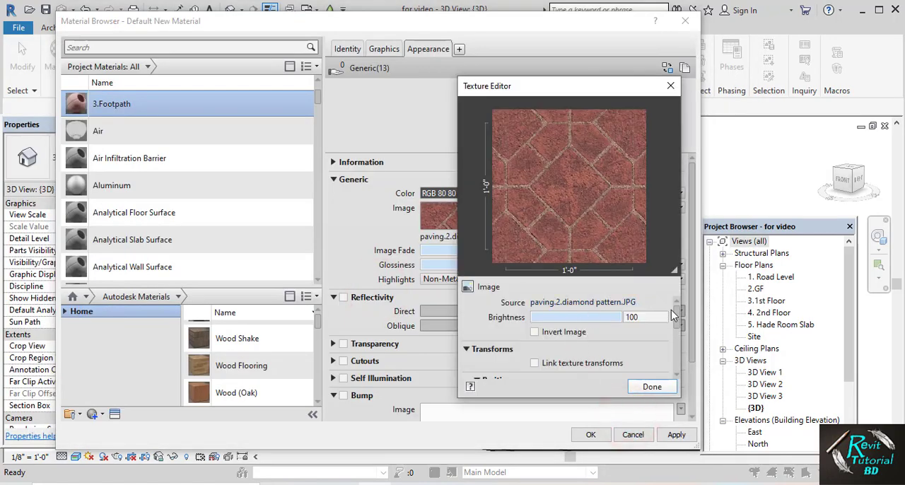
Set the sample size of the 3.Footpath texture to 4 and finish editing the texture
click(675, 318)
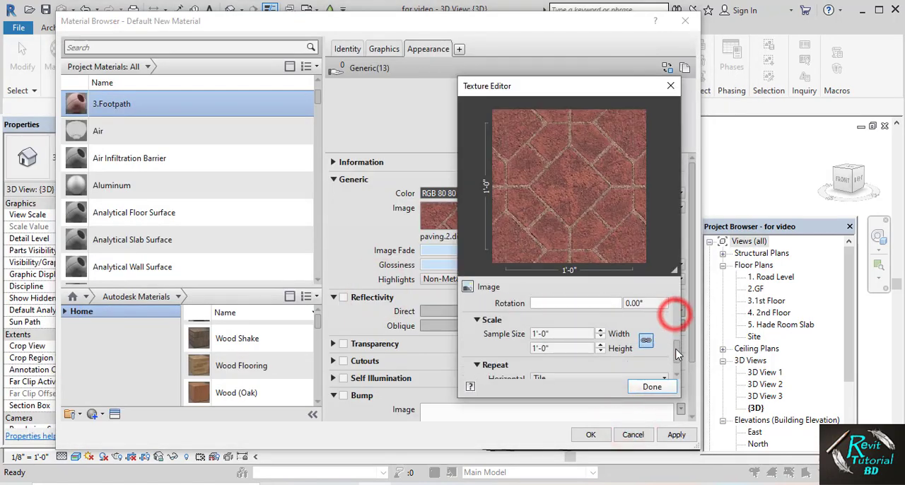
click(562, 329)
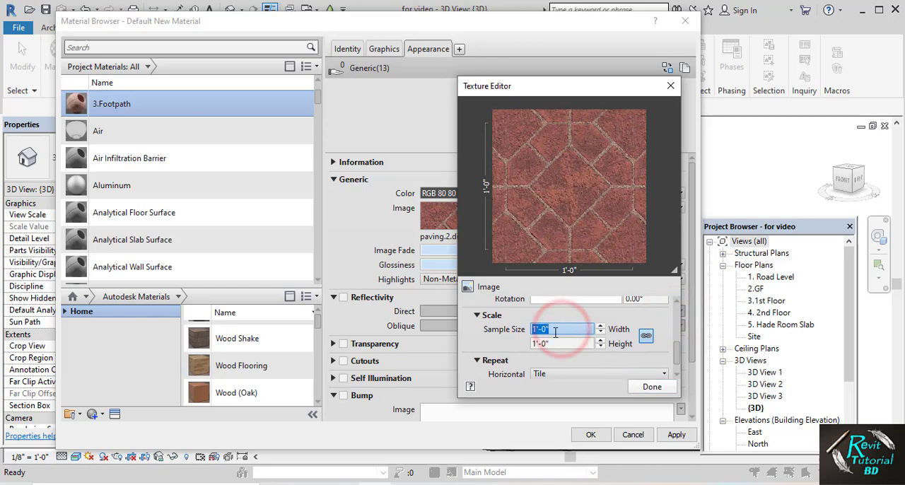
text(4)
click(645, 388)
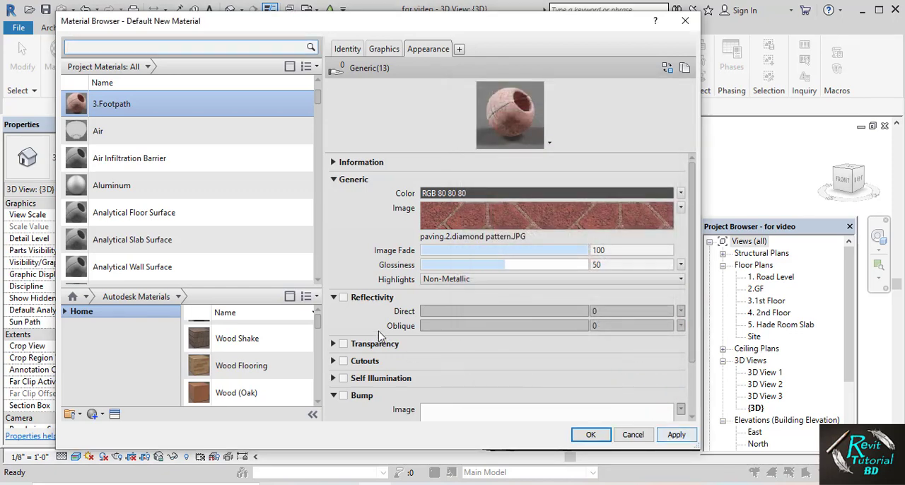
Enable reflectivity for 3.Footpath with a direct value of 9, apply it and close the material browser
click(344, 298)
click(607, 311)
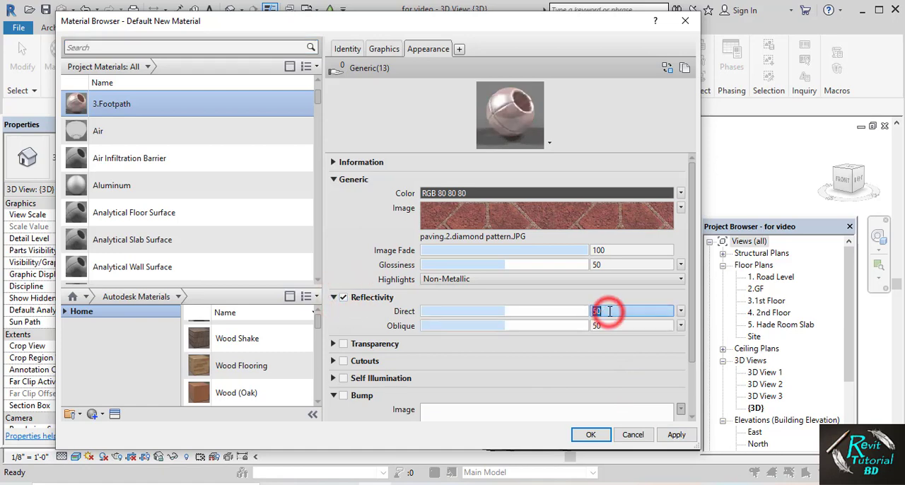
text(9)
scroll(477, 380, down, 3)
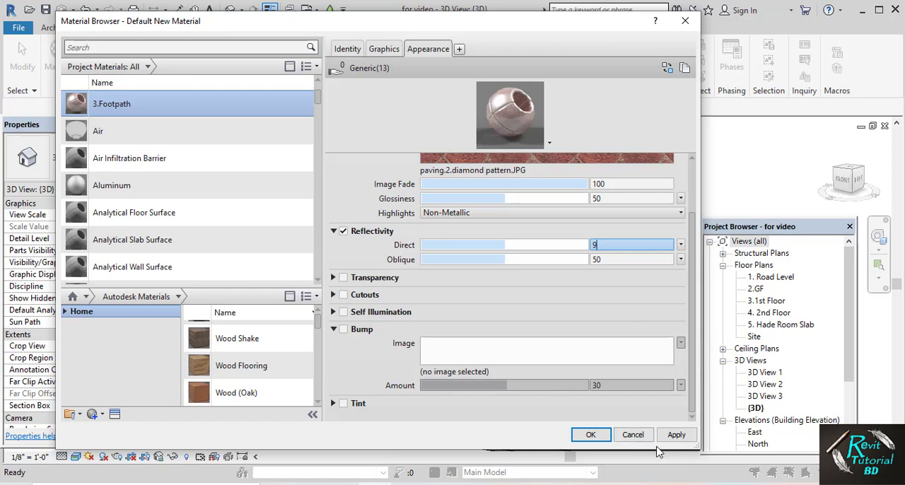
click(677, 435)
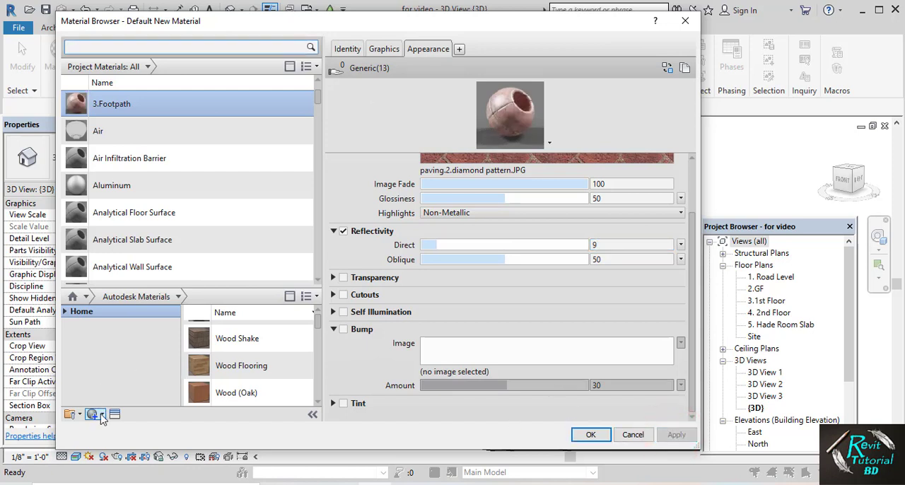
click(591, 436)
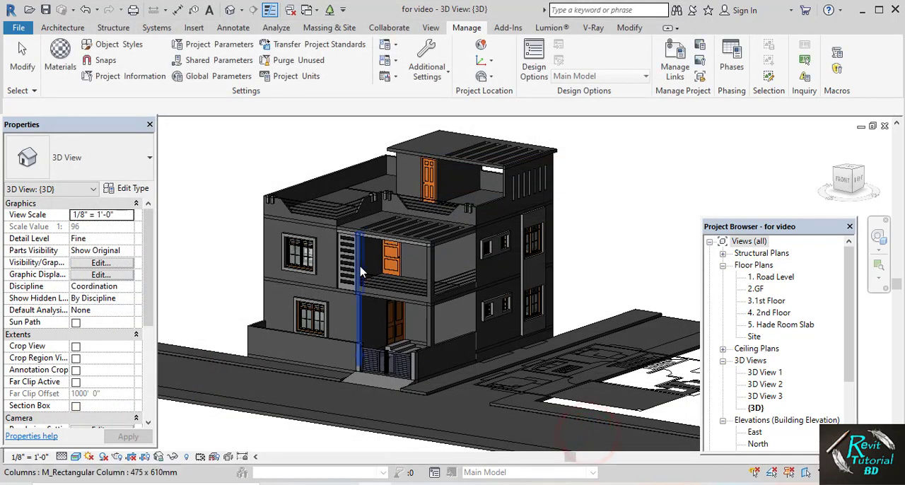
Assign the 0.white material to the structure layer of the Generic - 5" wall type, using the front wall on the first floor
middle_drag(371, 280, 388, 297)
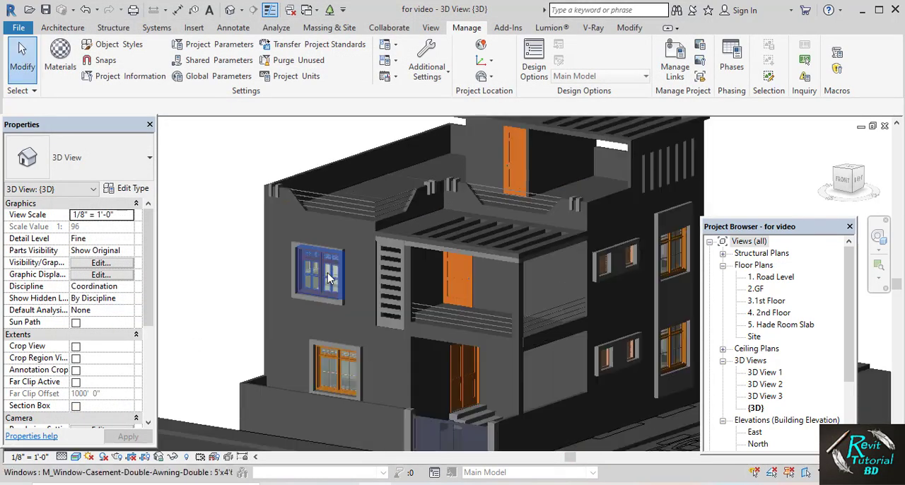
scroll(329, 280, up, 3)
scroll(342, 284, up, 1)
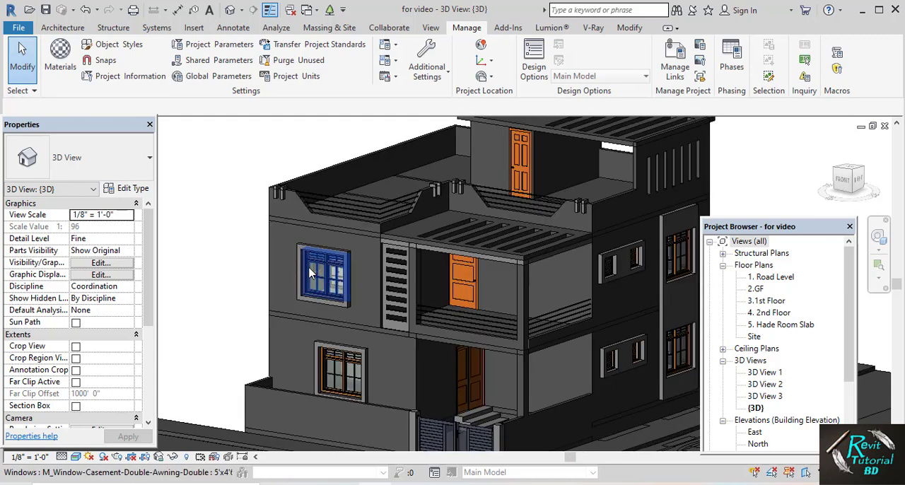
click(275, 284)
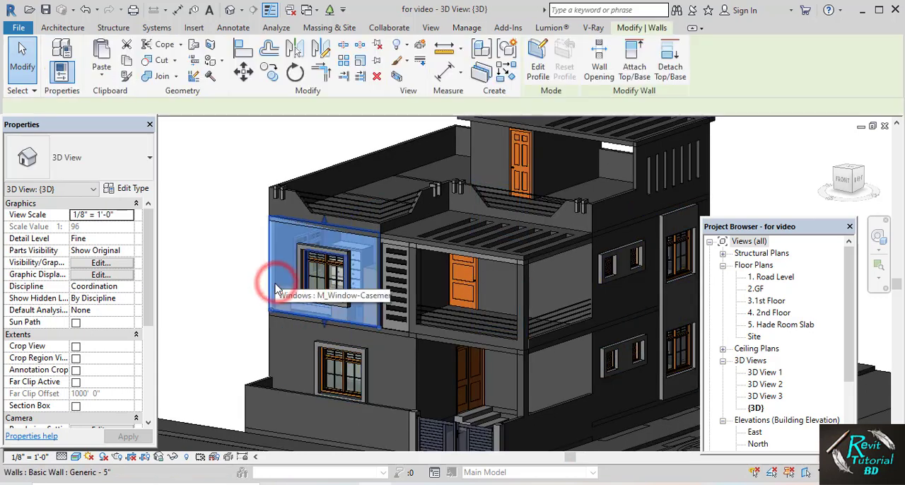
click(120, 189)
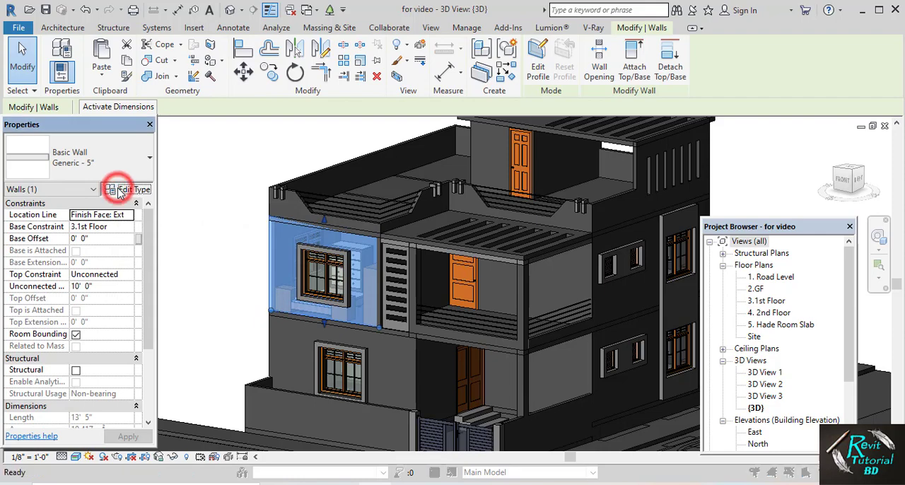
click(396, 205)
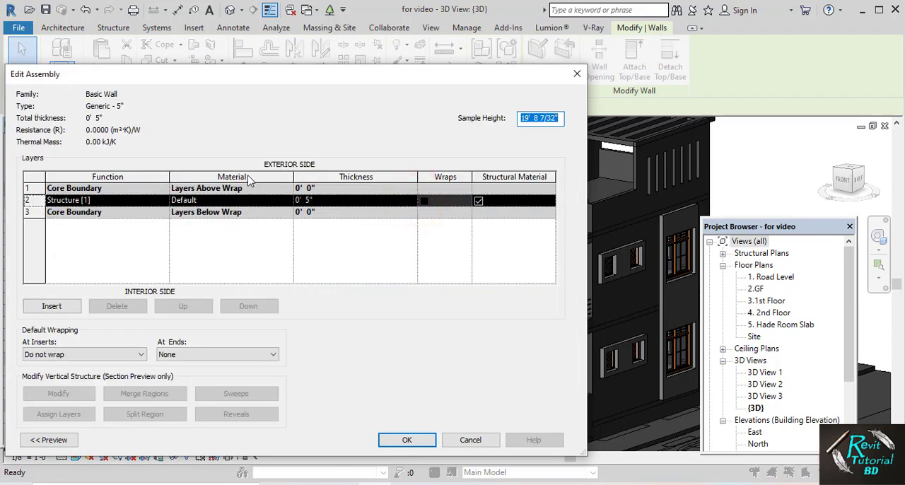
click(282, 205)
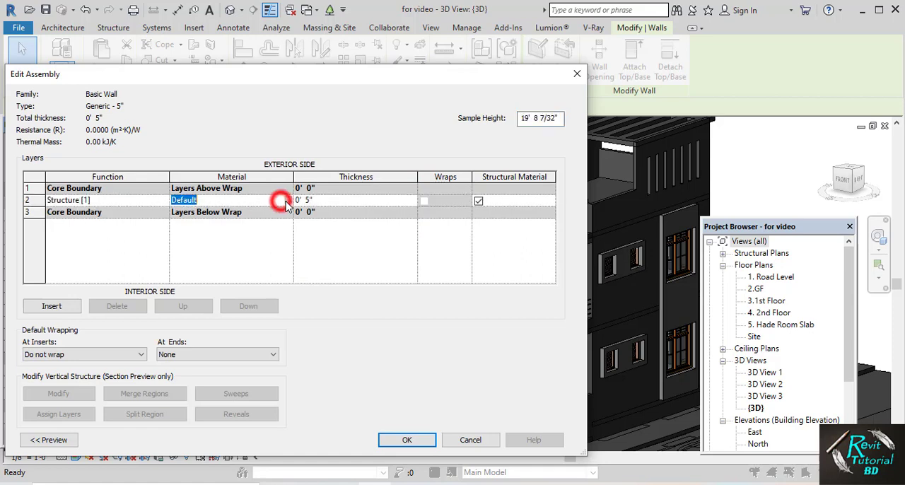
click(288, 201)
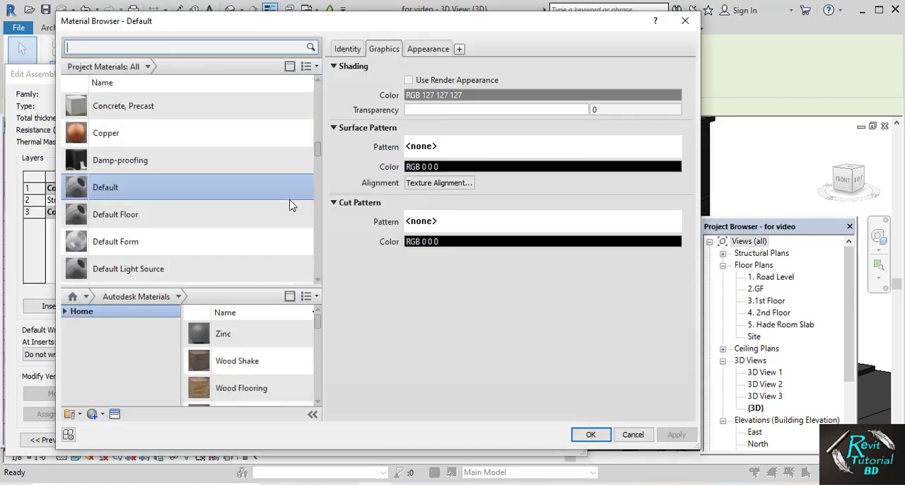
drag(317, 148, 325, 79)
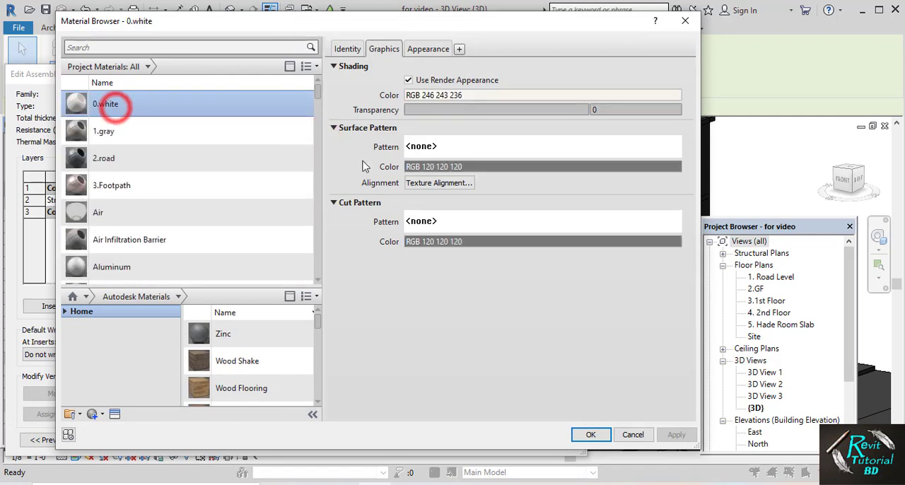
click(590, 435)
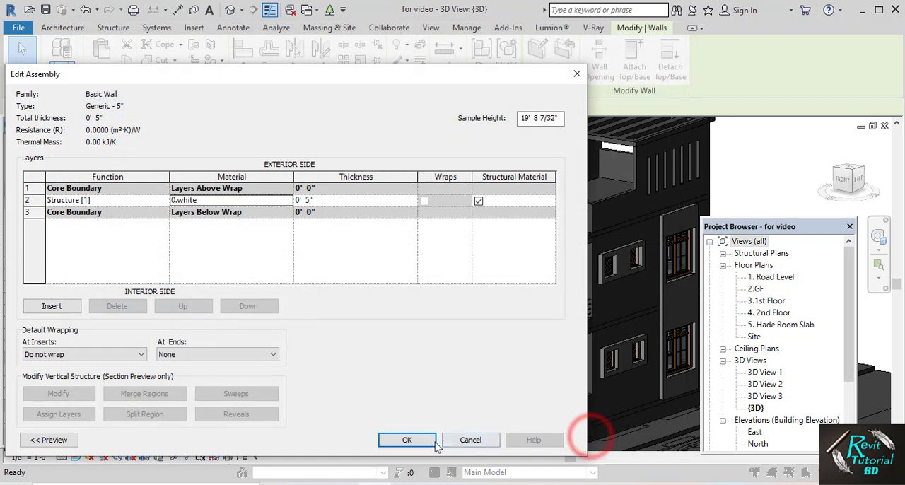
click(410, 438)
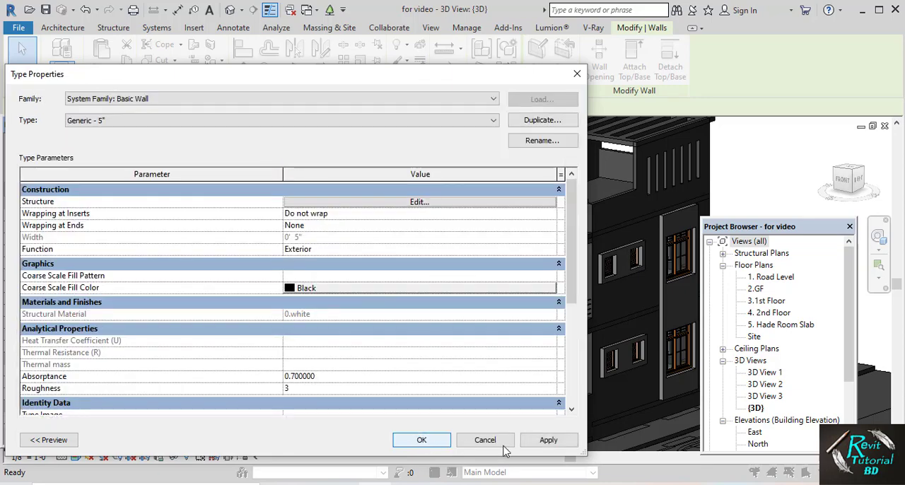
click(548, 440)
click(422, 441)
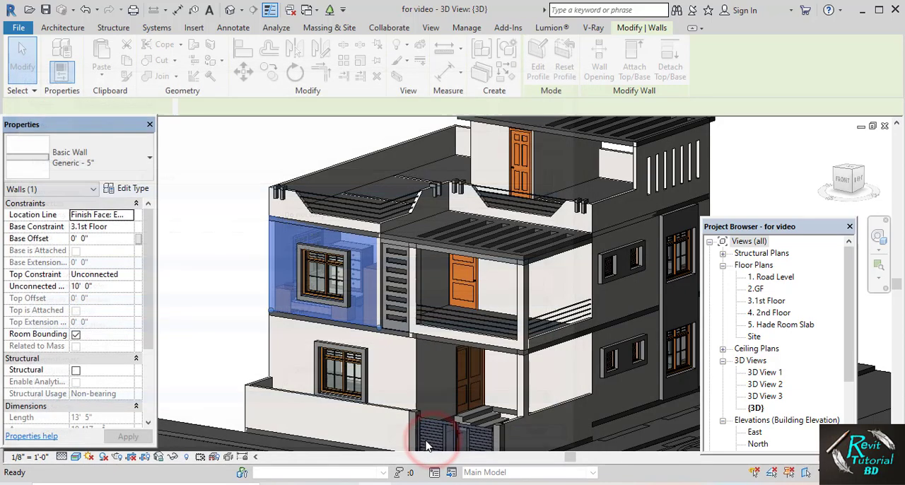
click(239, 276)
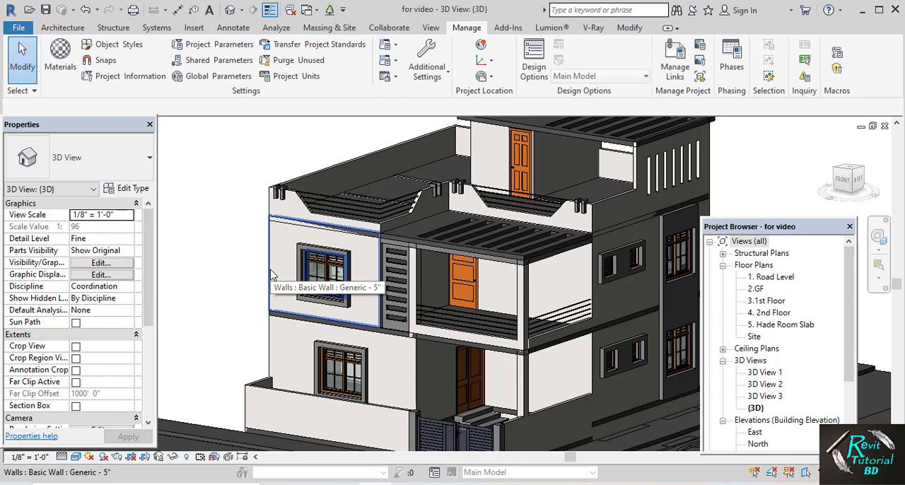
Open the generic model forming the window surrounds for in-place editing, picking it at the front first-floor window
middle_drag(281, 278, 273, 272)
middle_drag(333, 274, 232, 266)
middle_drag(381, 270, 367, 290)
scroll(314, 265, up, 6)
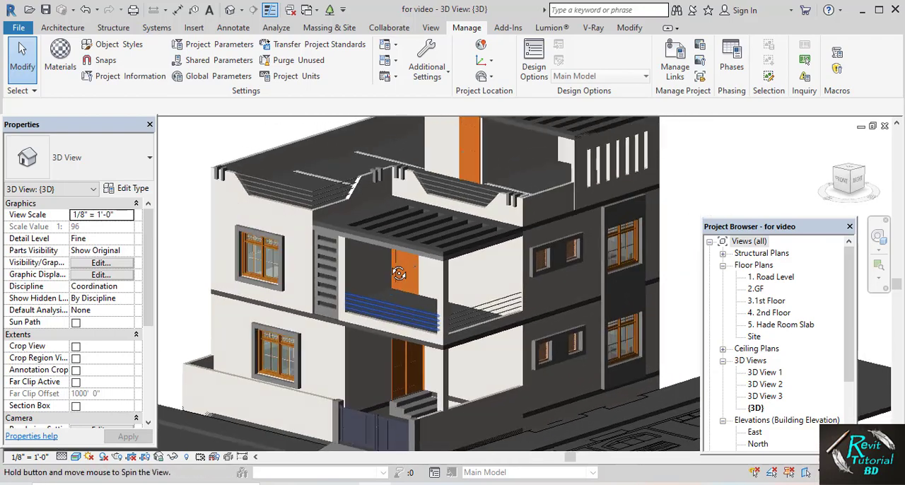
scroll(313, 265, up, 2)
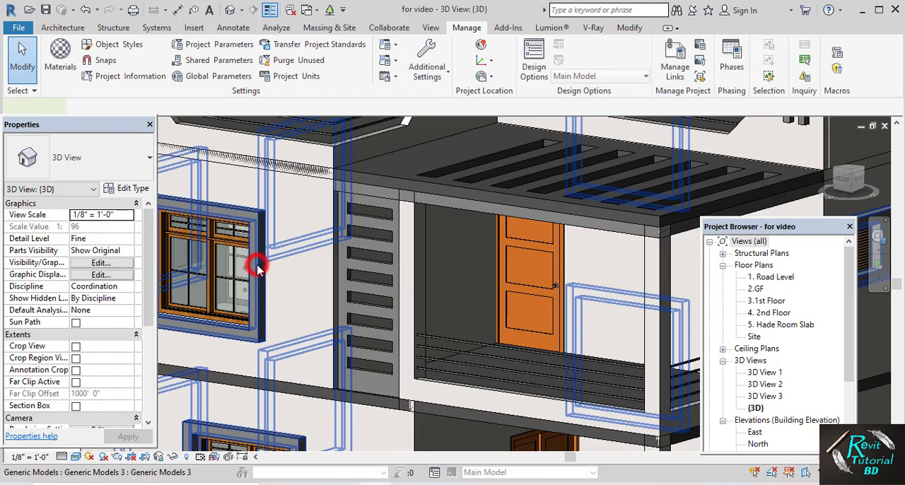
click(256, 267)
scroll(254, 267, down, 2)
middle_drag(295, 269, 346, 263)
scroll(346, 264, down, 1)
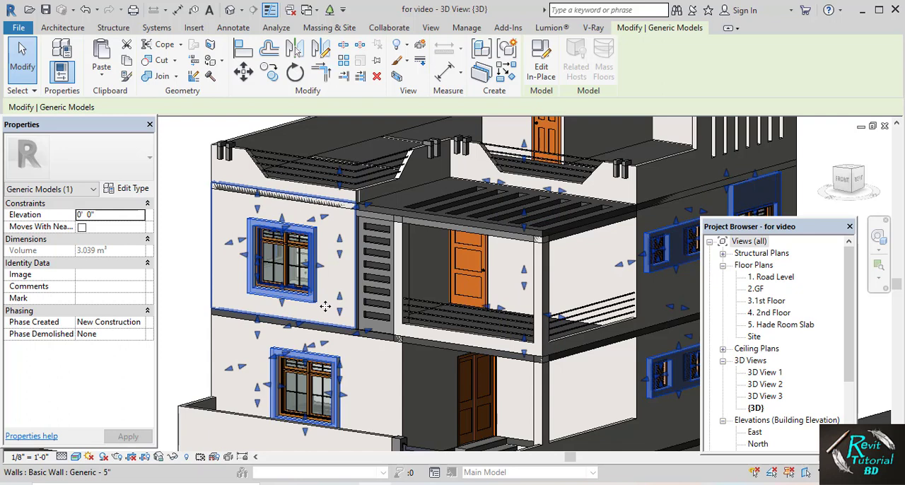
click(540, 67)
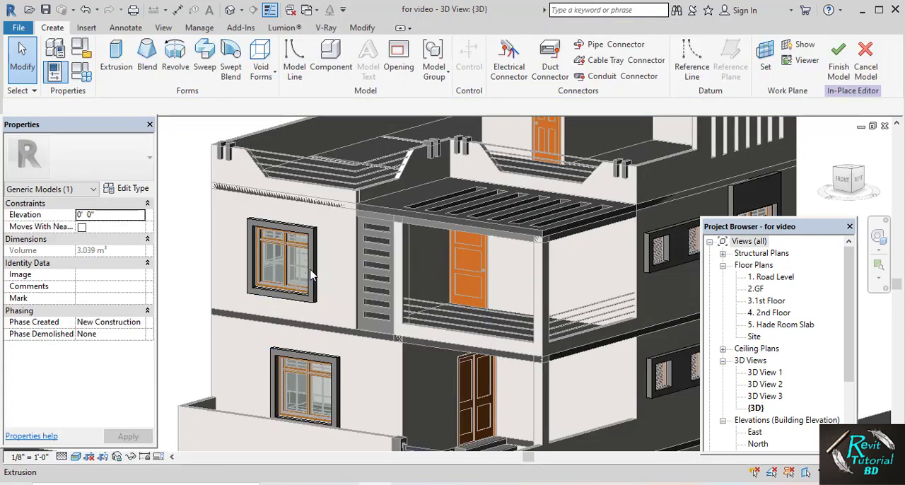
Select the window surround extrusions together on all faces of the house, including the front, side and rear
click(311, 269)
scroll(313, 272, down, 2)
middle_drag(440, 295, 373, 291)
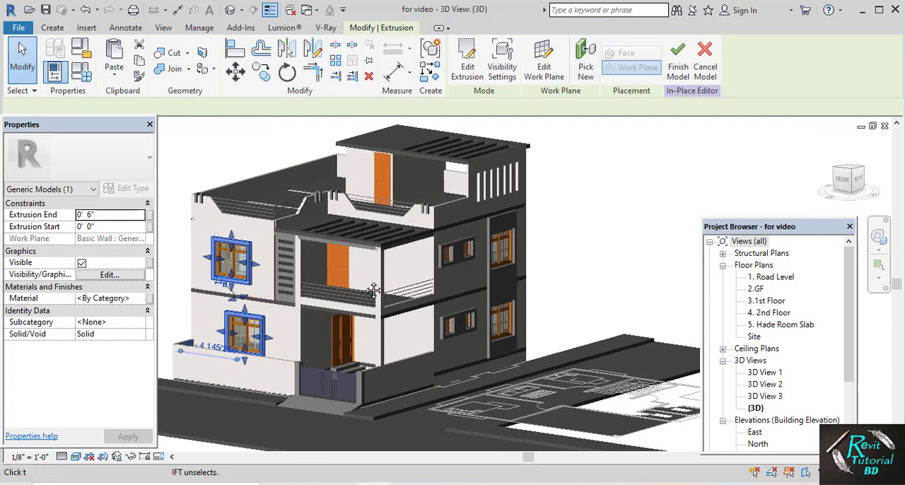
scroll(460, 251, up, 3)
click(475, 242)
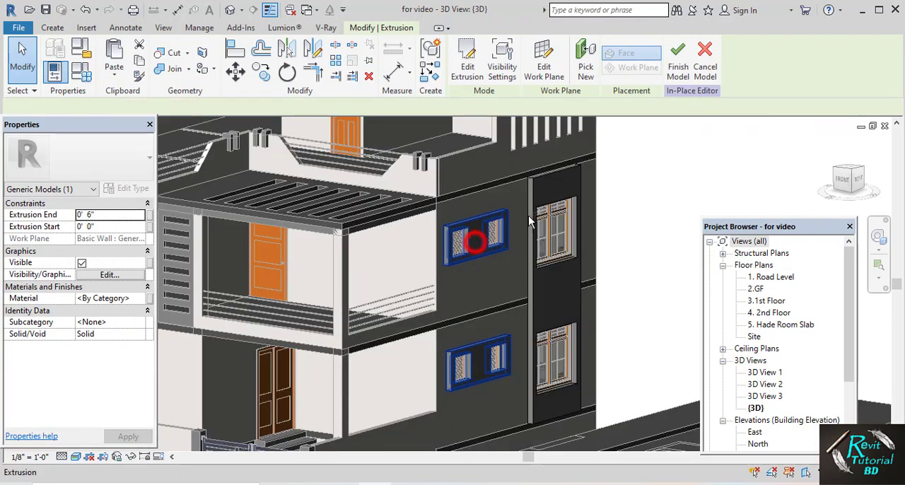
ctrl+click(546, 193)
scroll(546, 194, down, 3)
shift+middle_drag(289, 256, 460, 251)
scroll(460, 251, up, 3)
ctrl+click(457, 248)
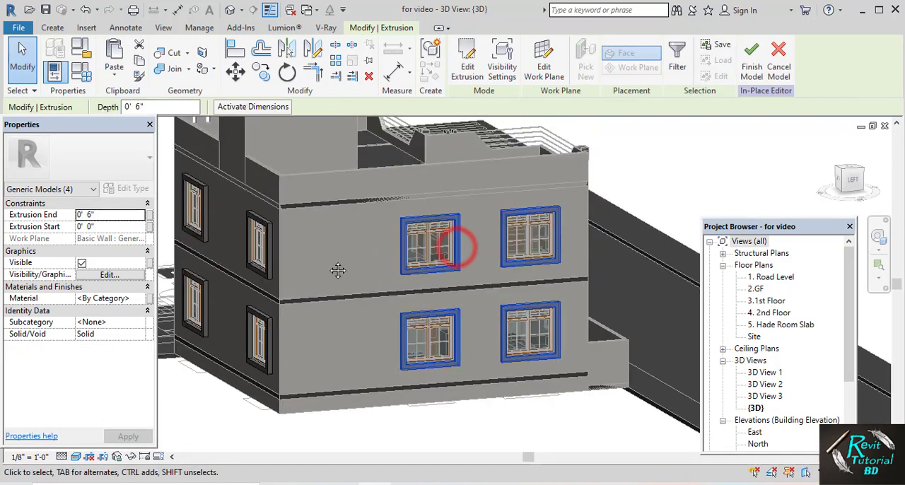
shift+middle_drag(338, 270, 394, 262)
ctrl+click(394, 256)
scroll(420, 257, down, 3)
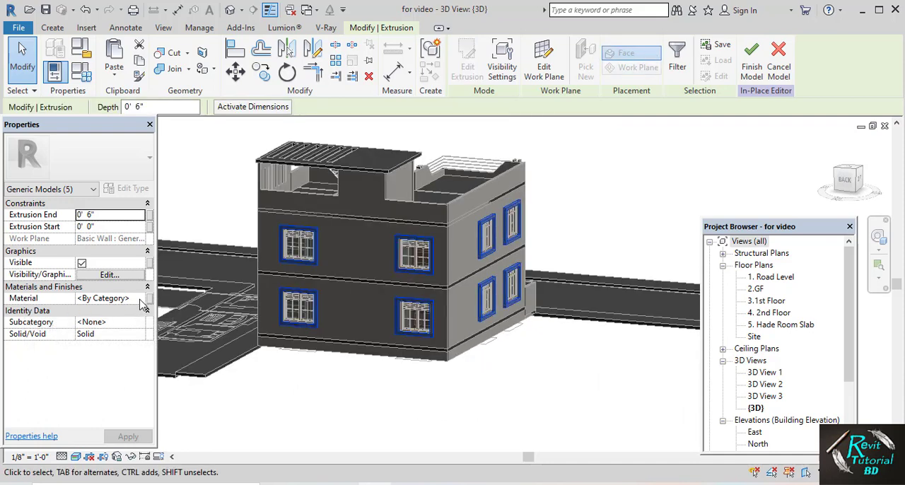
Assign the 1.gray material to the selected window surround extrusions and finish the in-place model
click(134, 298)
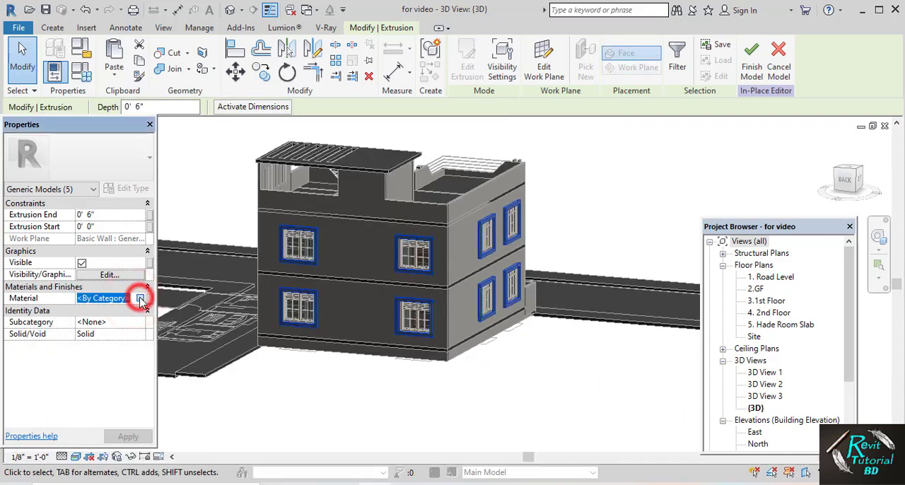
click(142, 299)
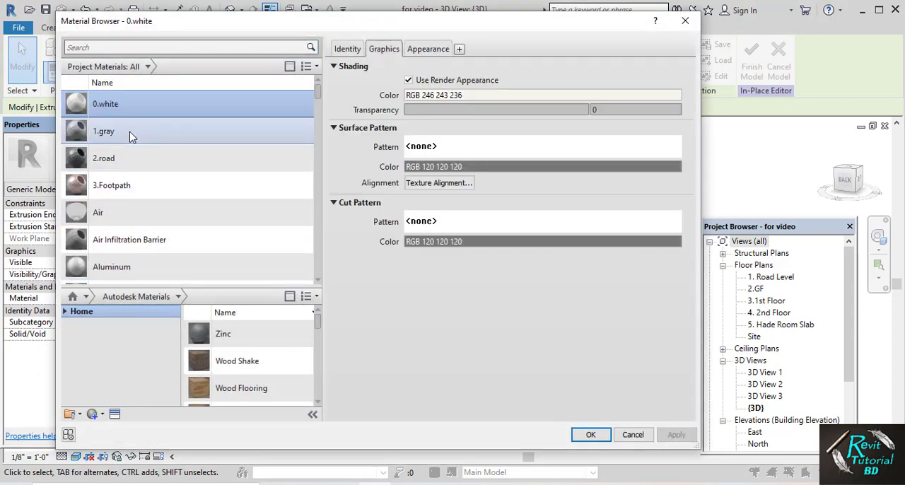
click(127, 132)
click(593, 435)
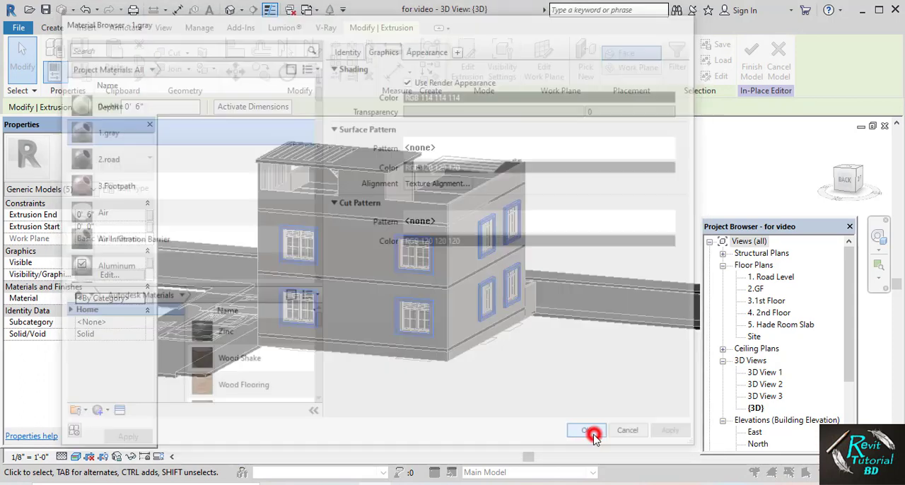
click(752, 58)
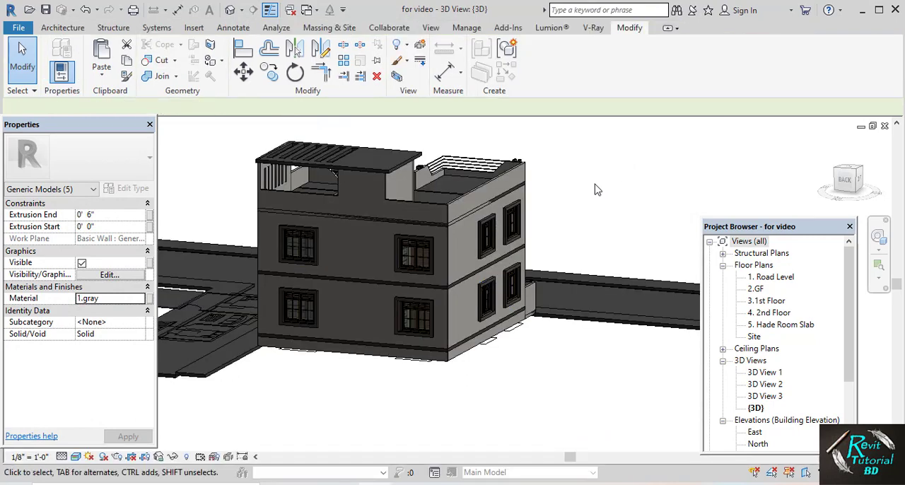
Assign the 0.white material to the structure layer of the Generic Floor - 5" type, using the top roof slab
shift+middle_drag(605, 189, 423, 231)
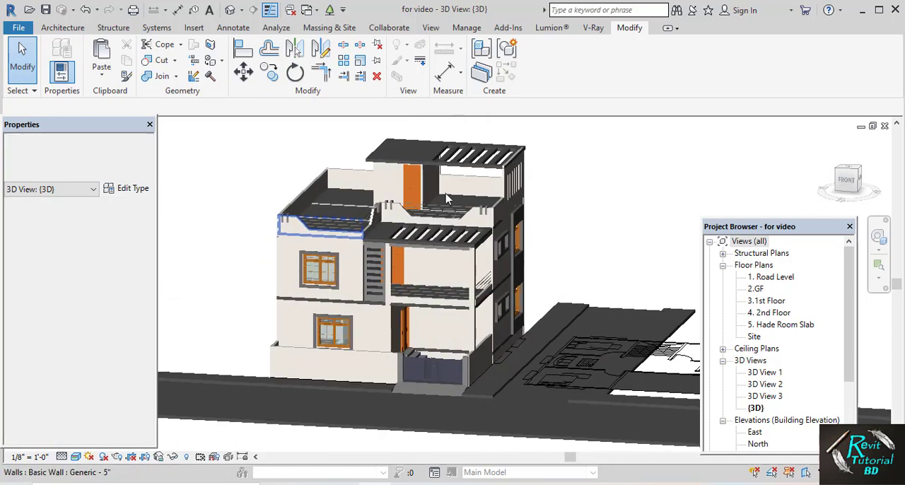
scroll(453, 193, up, 3)
middle_drag(460, 157, 441, 200)
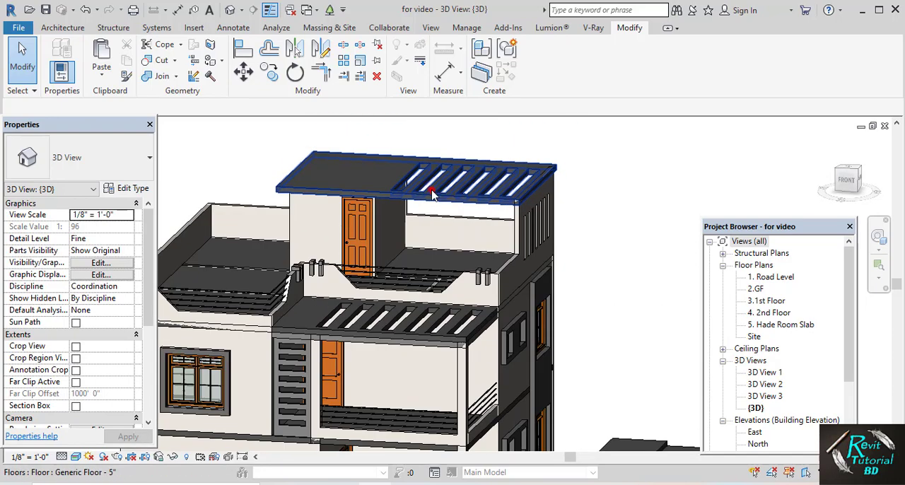
click(432, 193)
click(125, 187)
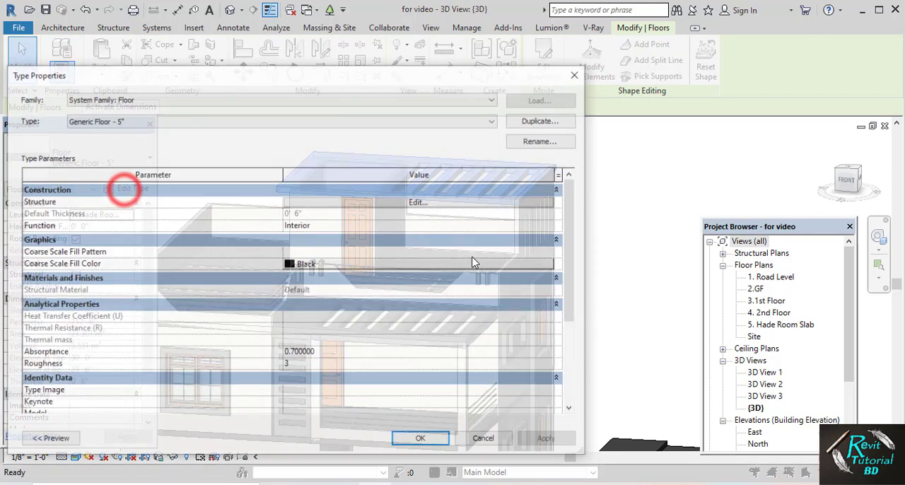
click(416, 203)
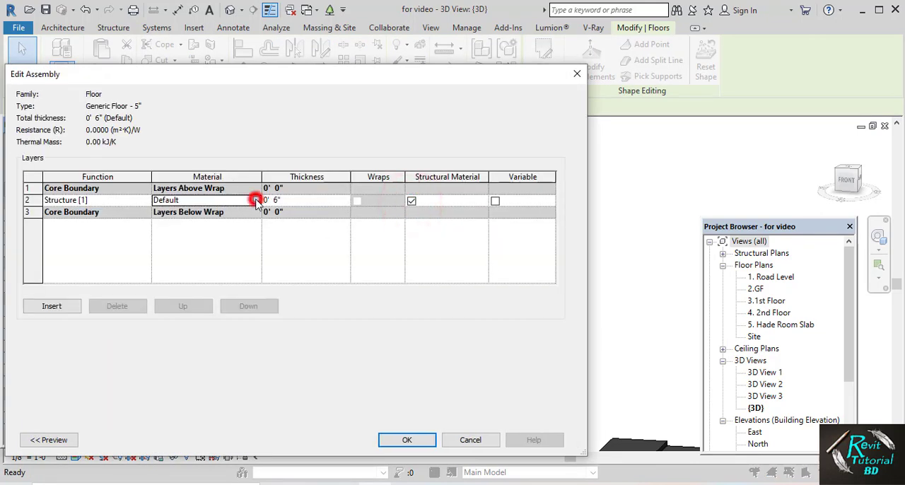
click(256, 201)
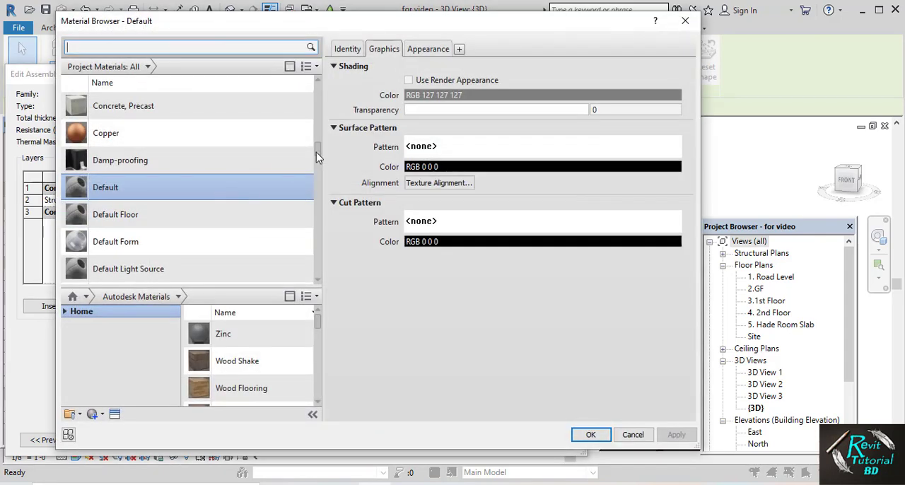
drag(316, 152, 316, 81)
click(179, 103)
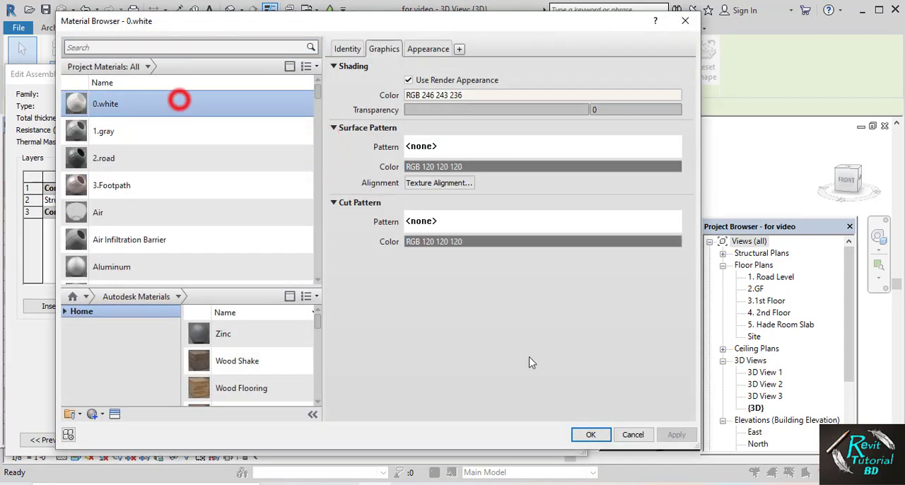
click(591, 435)
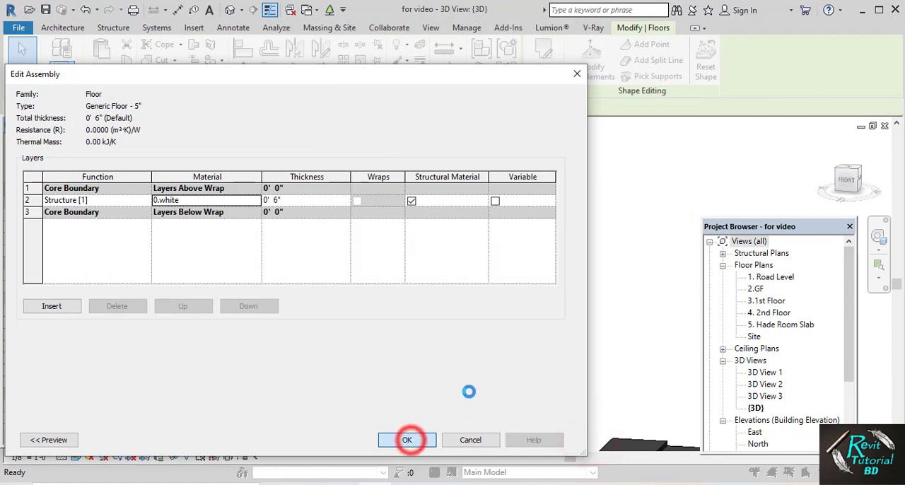
click(422, 444)
click(420, 441)
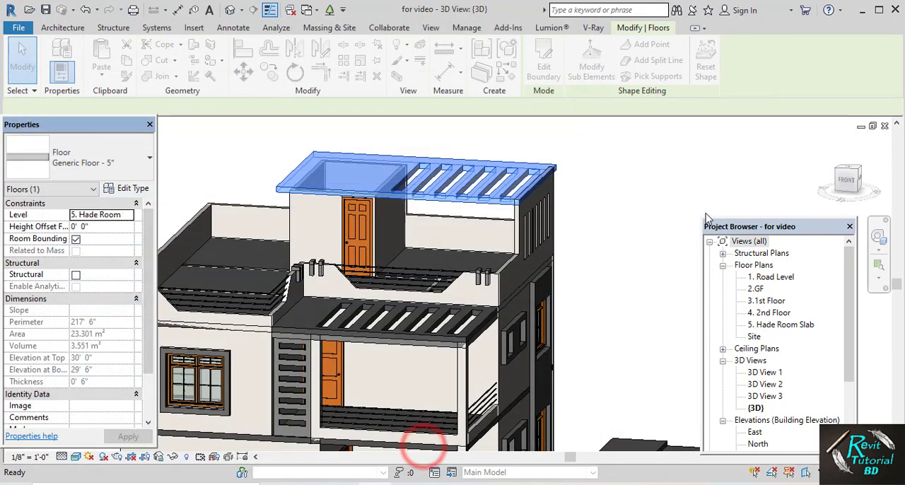
click(617, 204)
Open the generic model of the beam under the first-floor balcony's slatted roof for in-place editing
shift+middle_drag(617, 204, 525, 244)
scroll(450, 259, up, 4)
shift+middle_drag(448, 261, 417, 256)
scroll(455, 243, down, 3)
scroll(417, 247, up, 2)
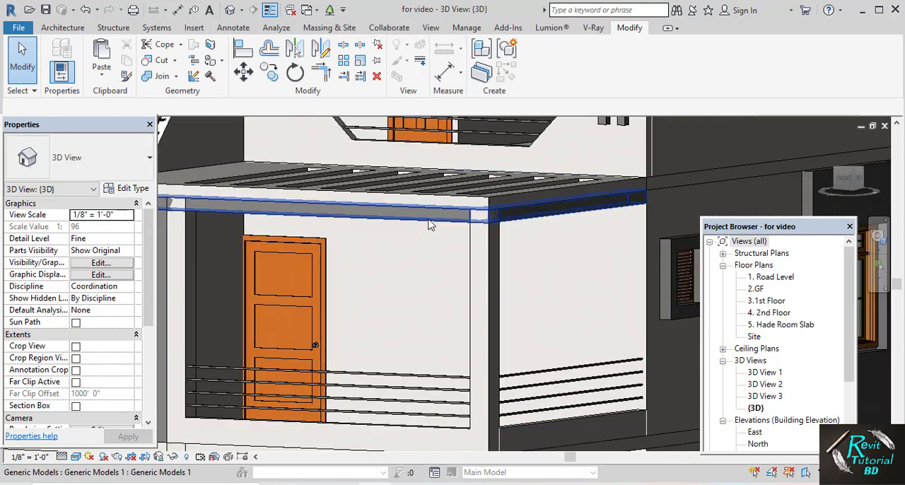
click(429, 221)
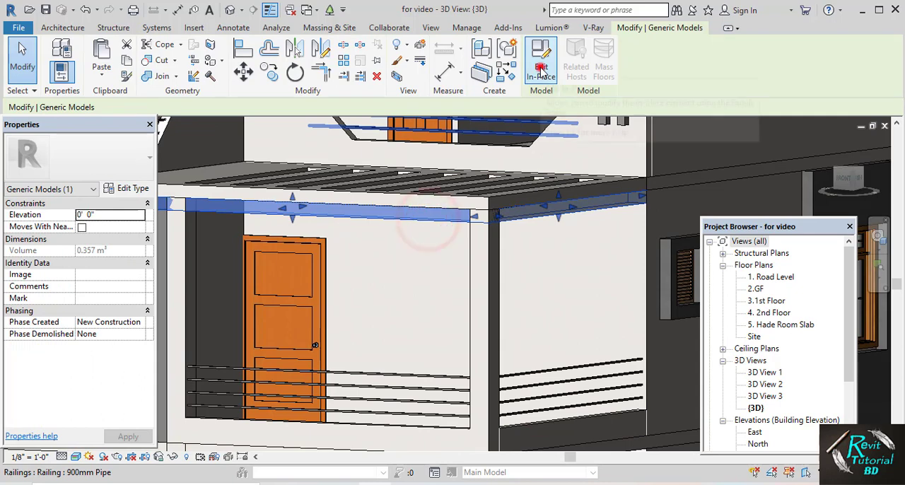
click(541, 68)
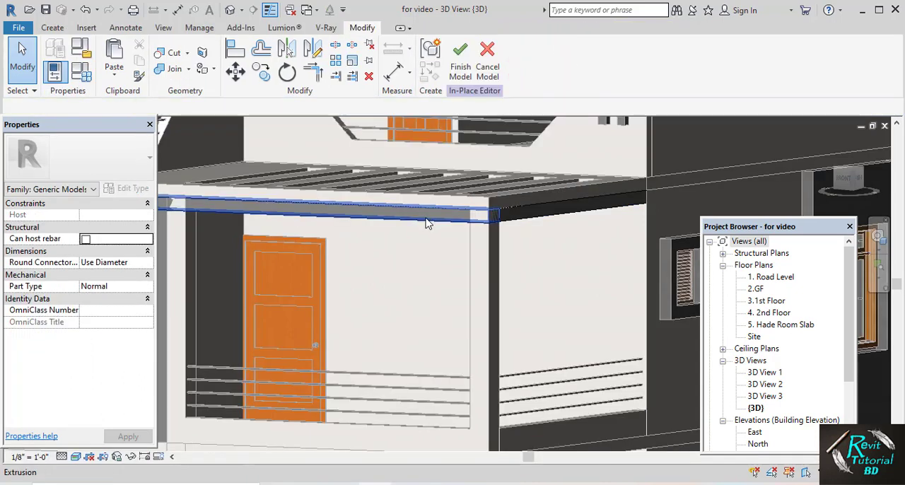
Assign the 0.white material to the beam's side extrusion beneath the balcony roof and finish the in-place model
click(426, 223)
click(521, 214)
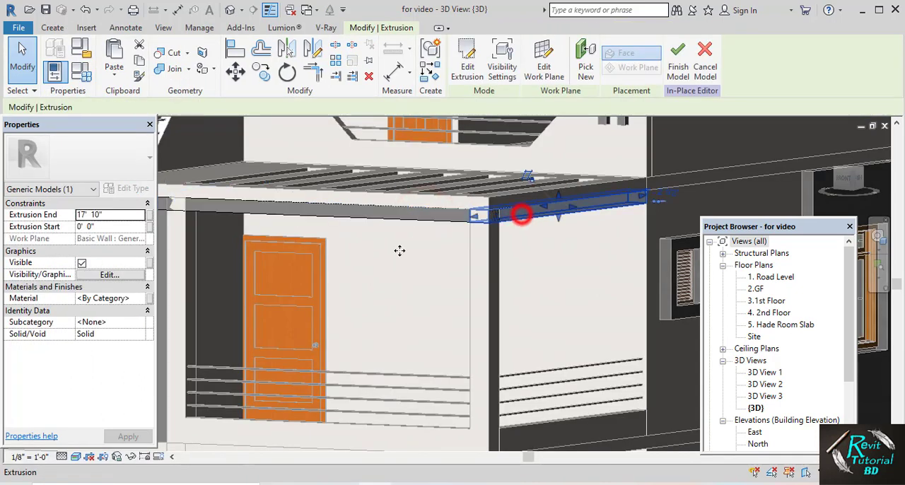
key(super)
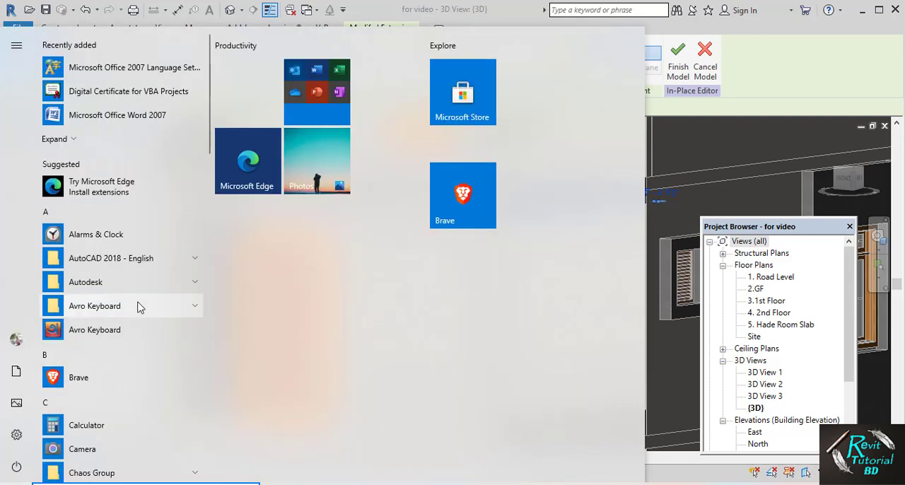
key(Escape)
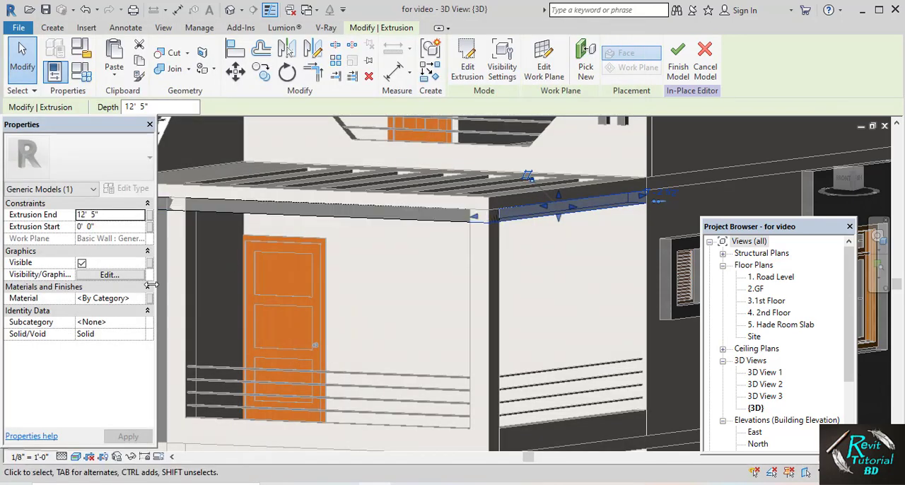
click(140, 299)
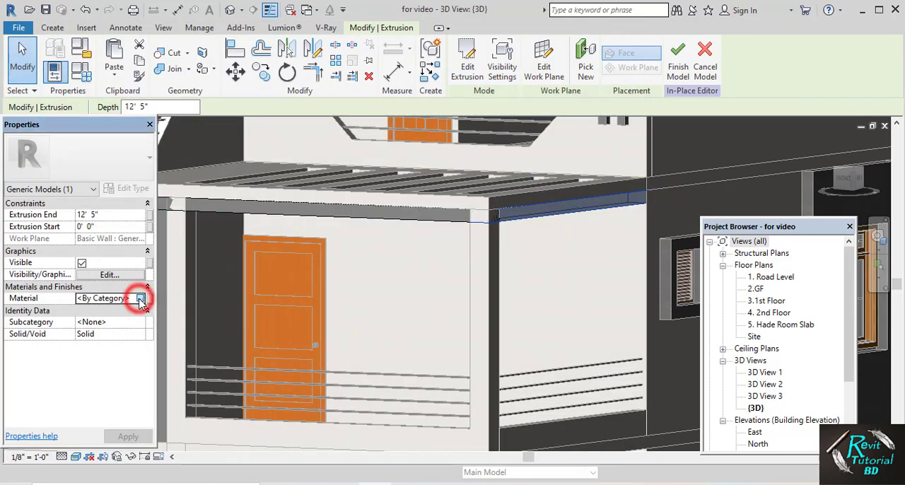
click(140, 299)
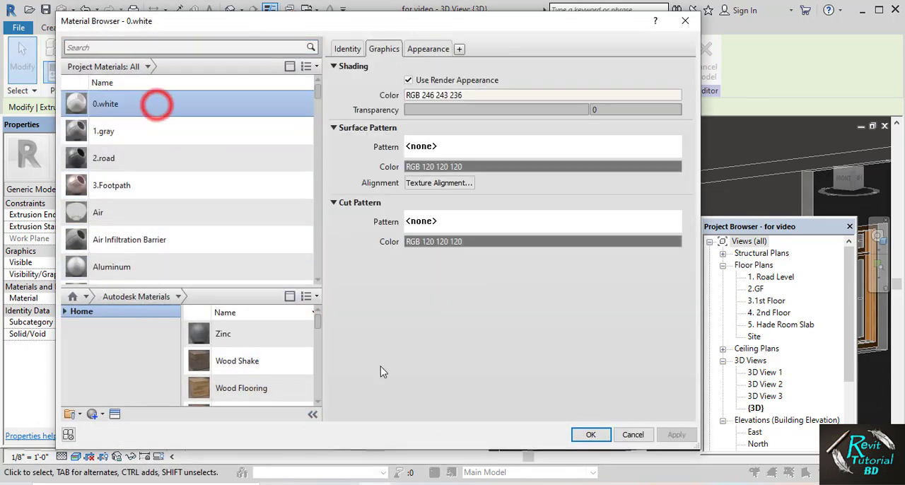
click(582, 433)
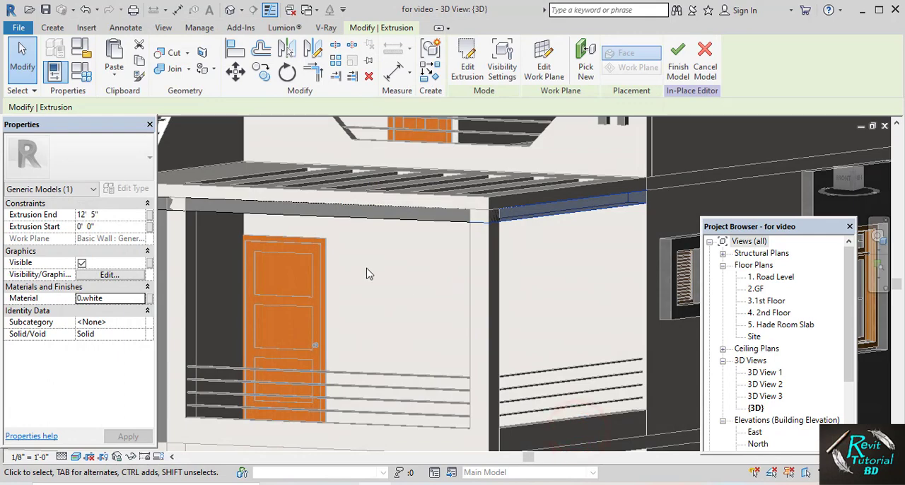
scroll(366, 274, down, 3)
click(677, 51)
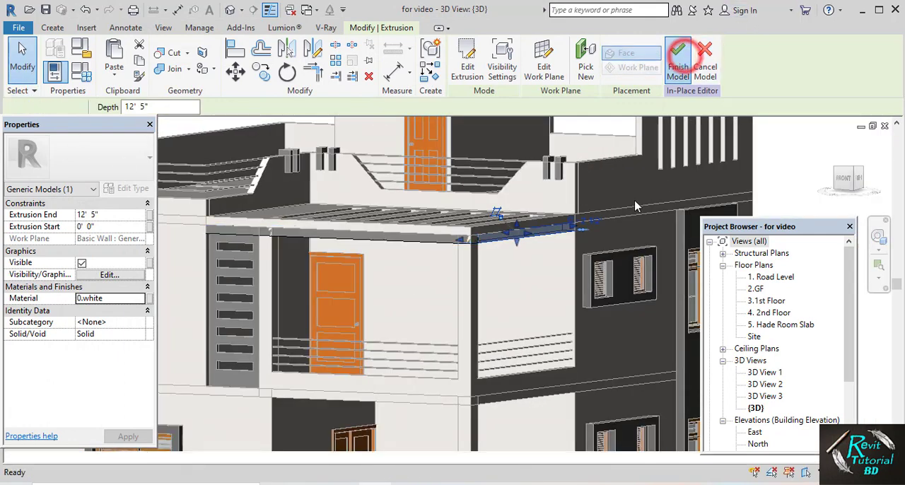
click(769, 164)
Reopen the balcony beam's generic model for in-place editing to work on its front part
scroll(514, 241, down, 2)
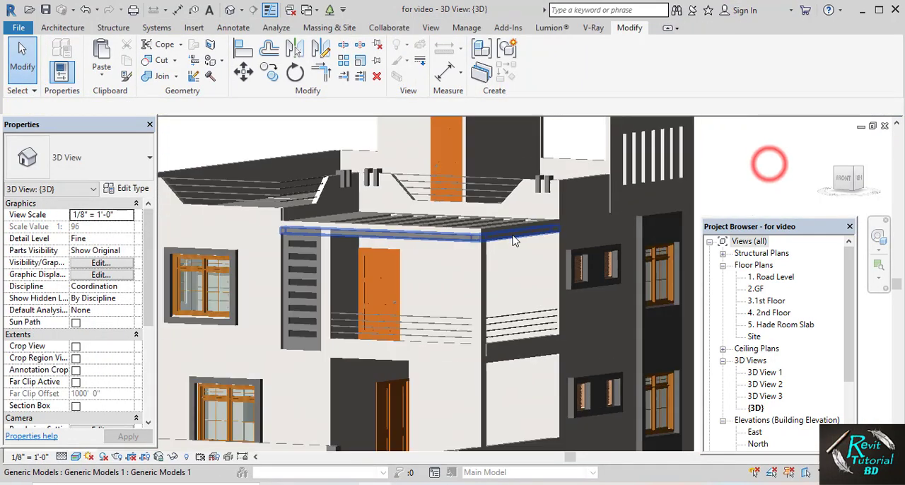
scroll(515, 242, down, 2)
shift+middle_drag(518, 244, 505, 260)
scroll(463, 244, up, 4)
shift+middle_drag(372, 275, 474, 251)
click(474, 251)
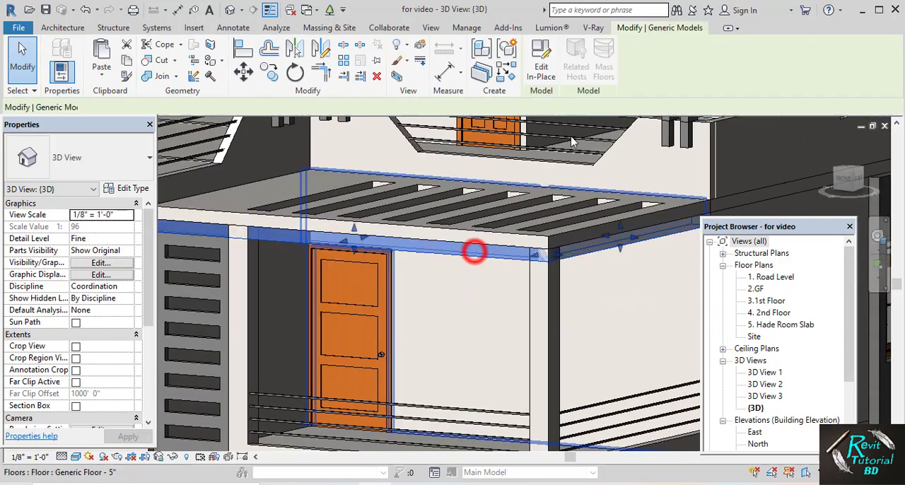
click(541, 58)
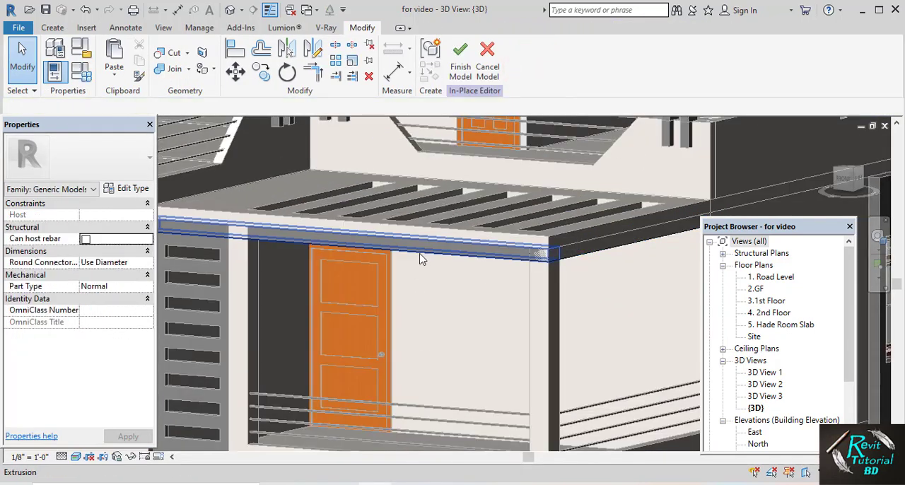
Assign the 0.white material to the front beam extrusion beneath the balcony roof and finish the in-place model
click(418, 254)
click(141, 300)
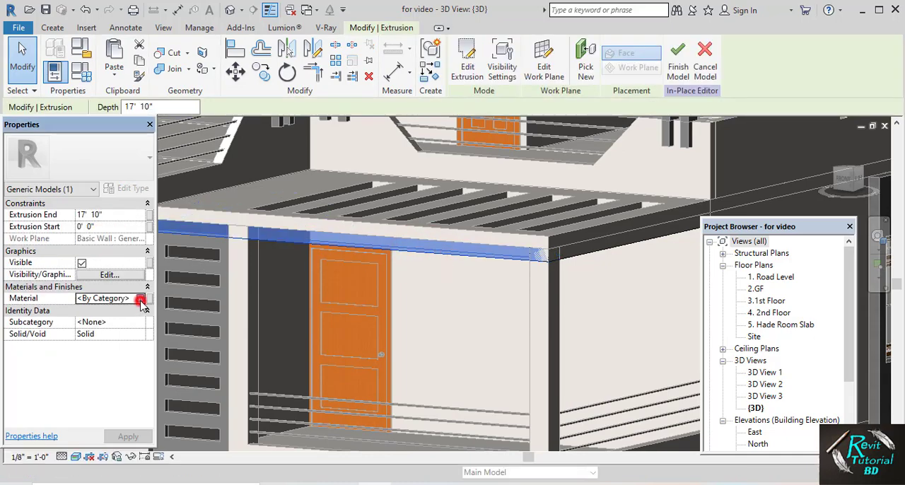
click(141, 299)
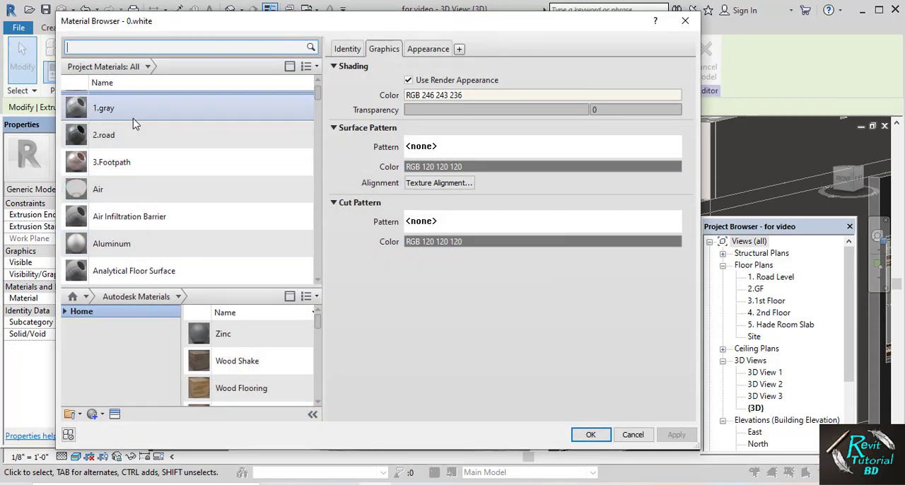
click(591, 435)
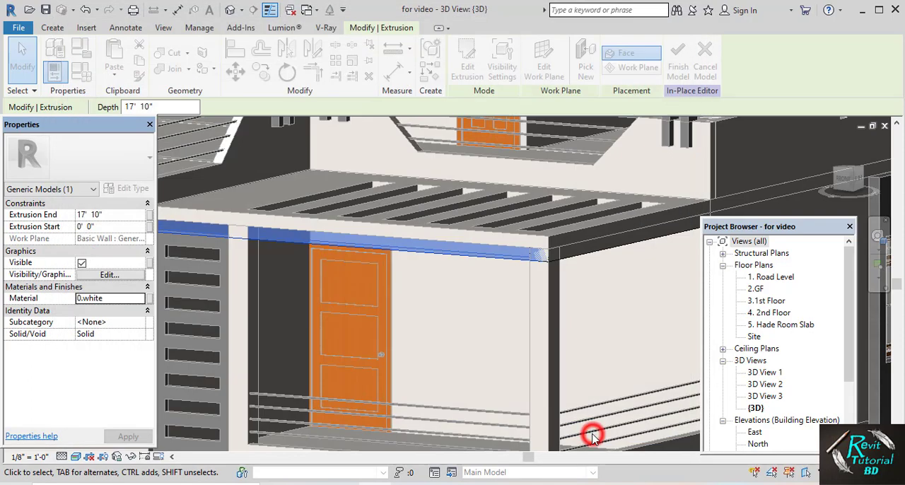
click(27, 74)
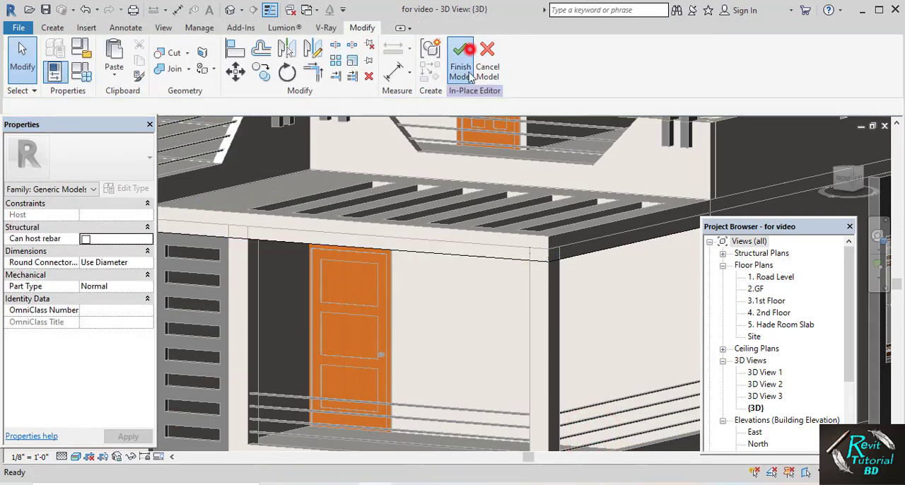
click(471, 75)
Open the in-place column model of the two posts beside the entrance gate for editing
scroll(490, 229, down, 3)
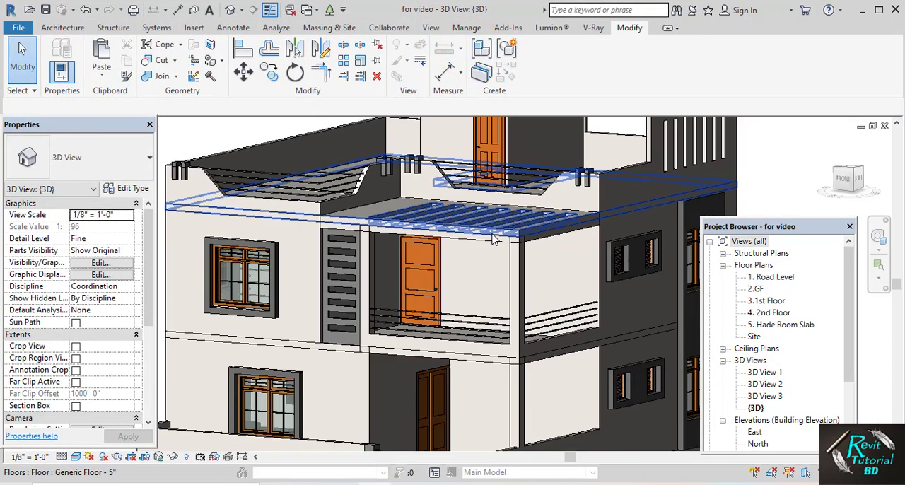
middle_drag(493, 239, 483, 199)
scroll(493, 172, down, 1)
middle_drag(427, 323, 429, 280)
scroll(366, 347, up, 5)
middle_drag(365, 347, 343, 319)
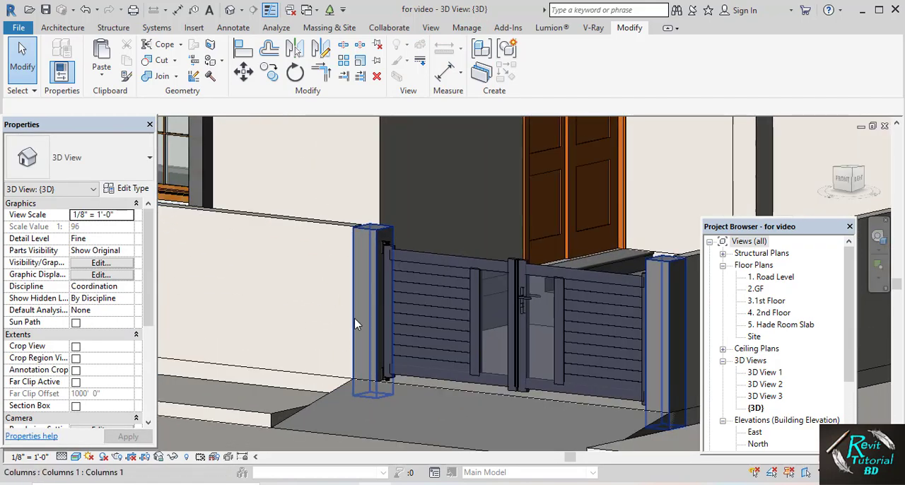
click(364, 279)
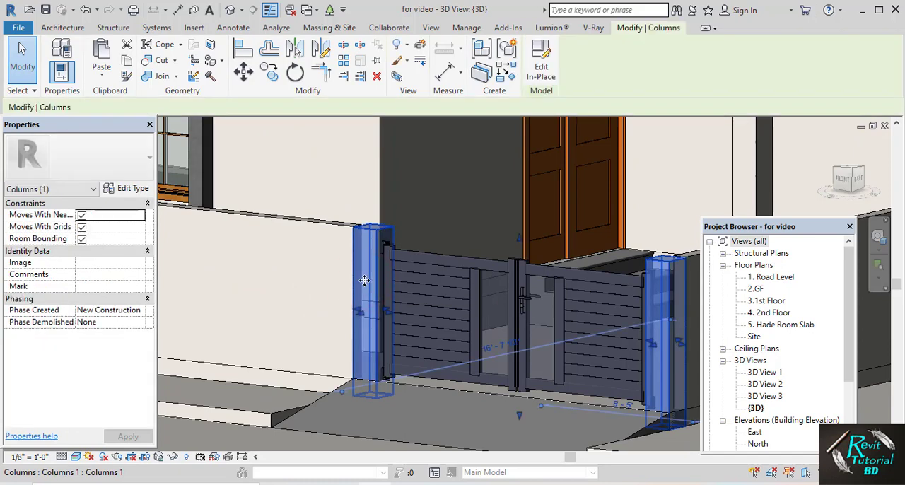
click(539, 66)
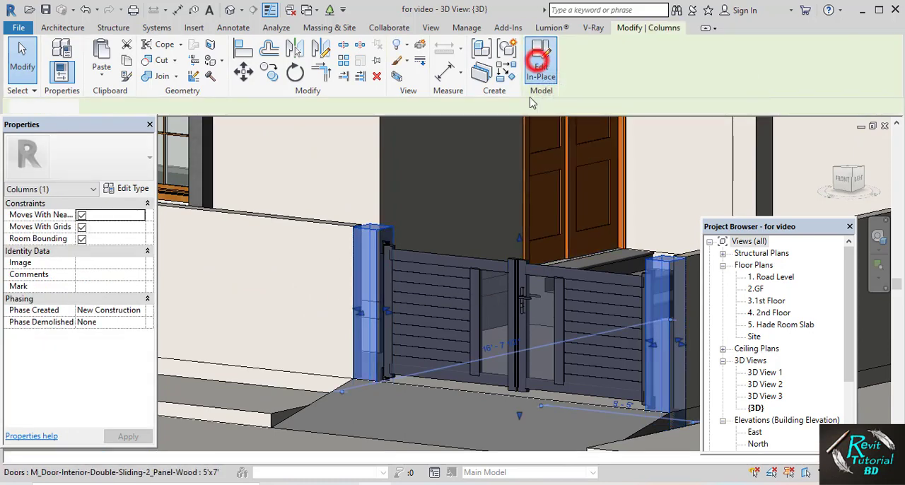
Assign the 1.gray material to the gate post extrusion and finish the in-place model
click(367, 272)
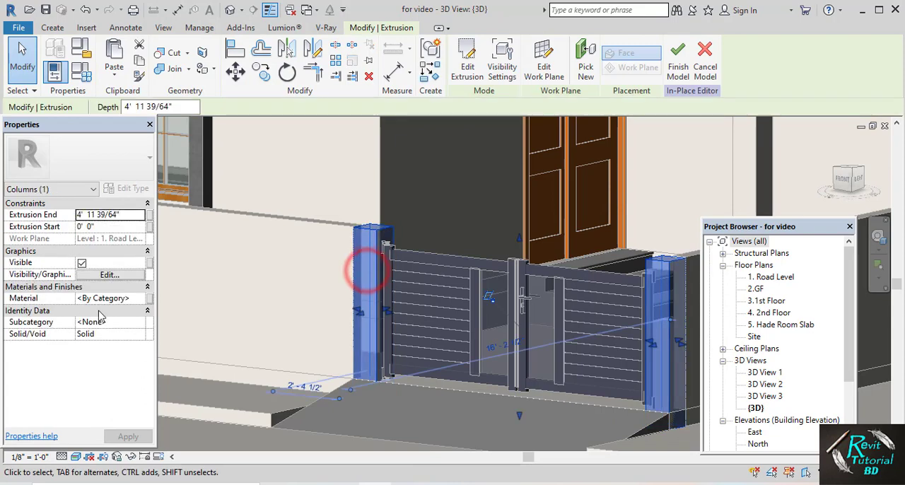
click(139, 299)
click(141, 299)
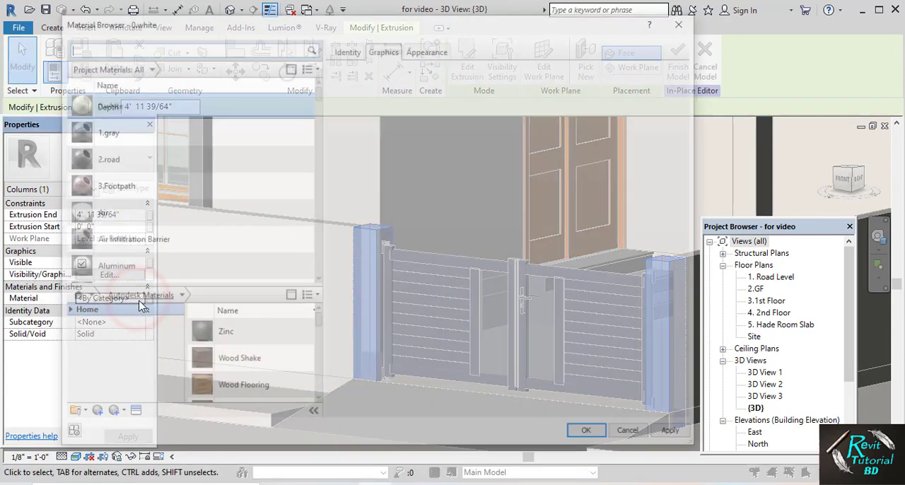
scroll(154, 133, up, 1)
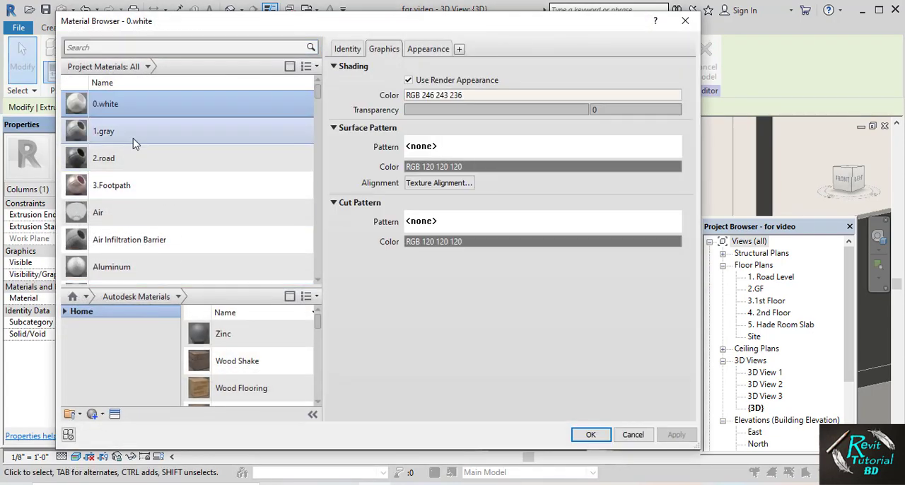
click(133, 136)
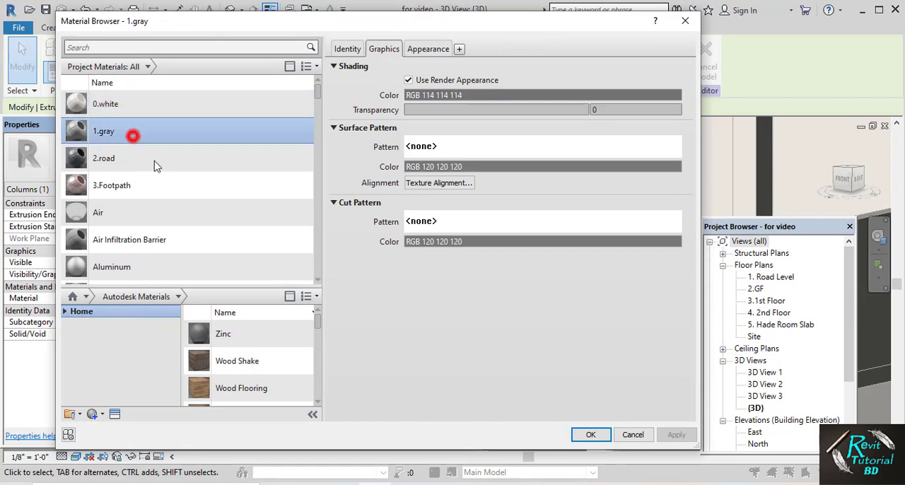
click(587, 434)
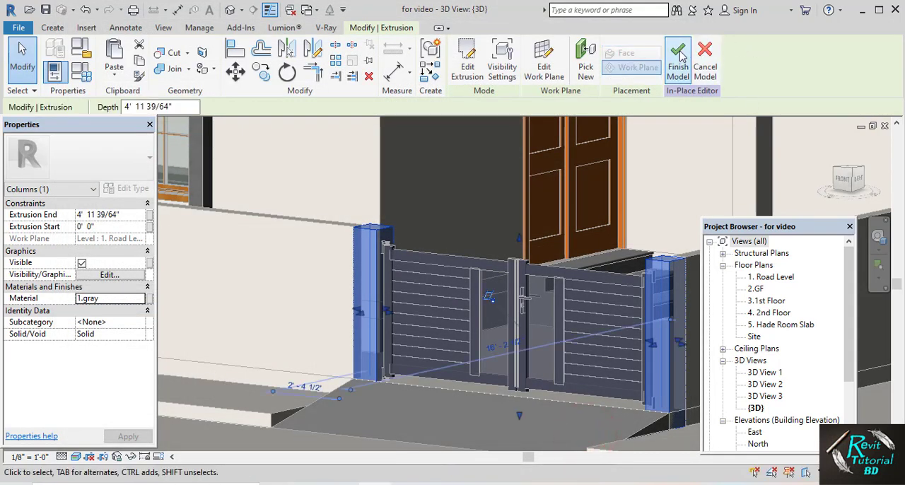
click(677, 58)
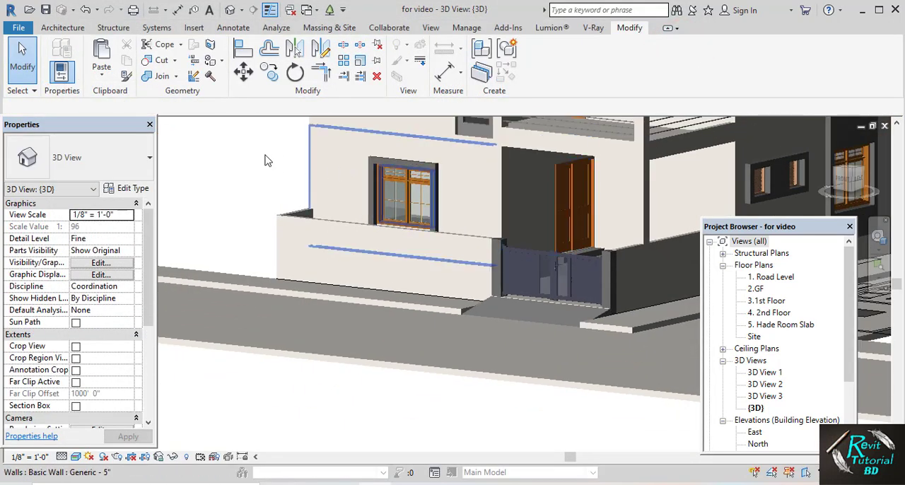
Open the non-continuous rail structure of the 900mm Pipe railing type, using the railing in the second-floor parapet above the balcony
middle_drag(258, 151, 318, 294)
scroll(374, 274, up, 2)
scroll(378, 274, down, 1)
middle_drag(380, 277, 382, 323)
scroll(383, 324, down, 2)
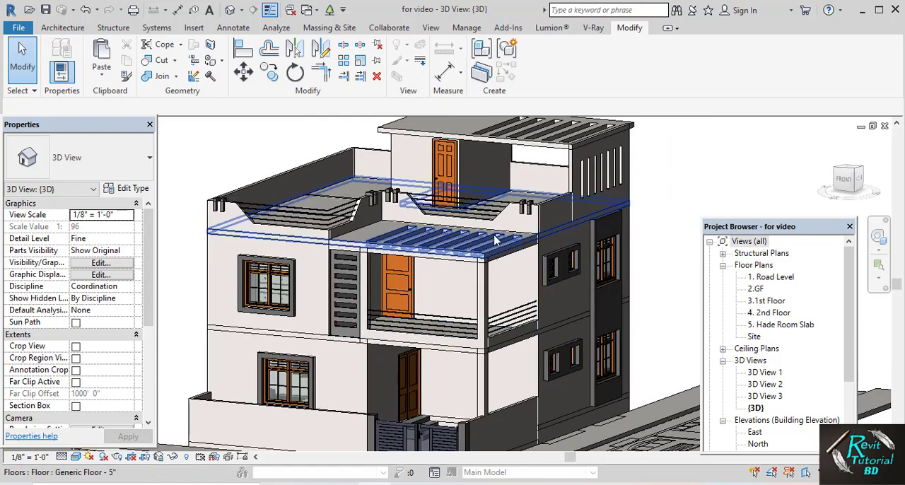
scroll(503, 210, up, 5)
middle_drag(503, 210, 510, 227)
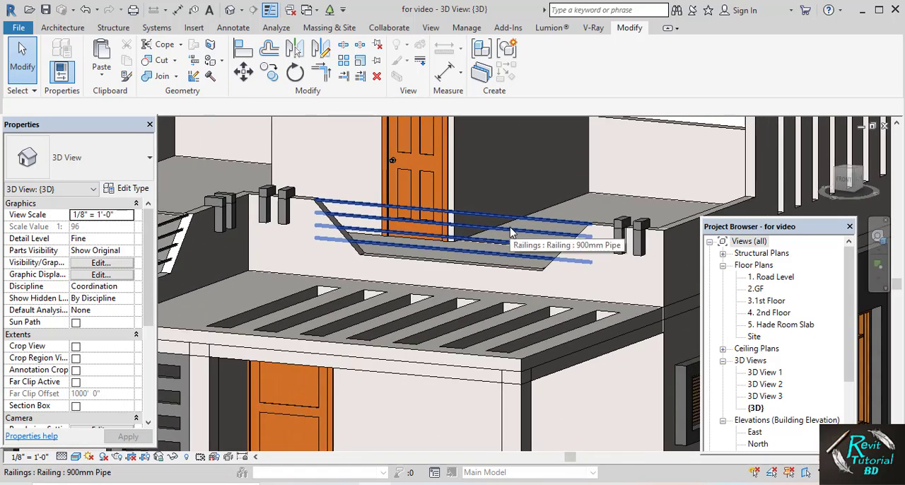
click(540, 229)
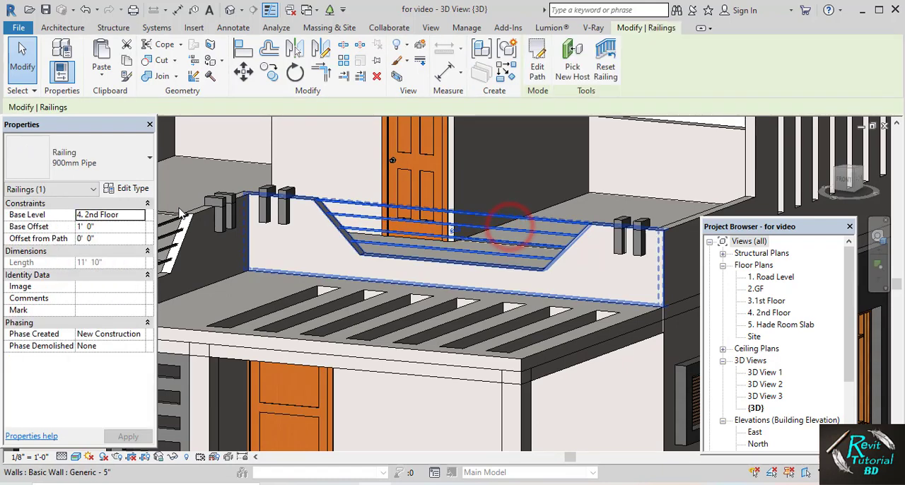
click(114, 191)
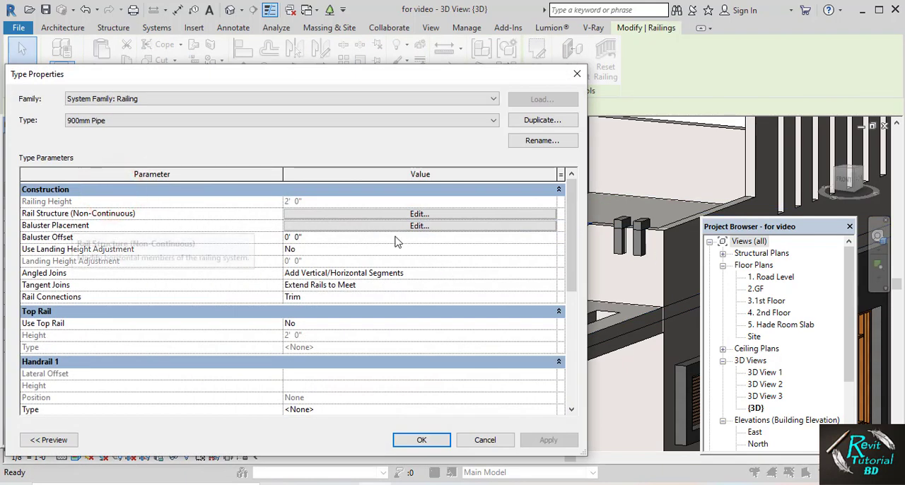
click(412, 214)
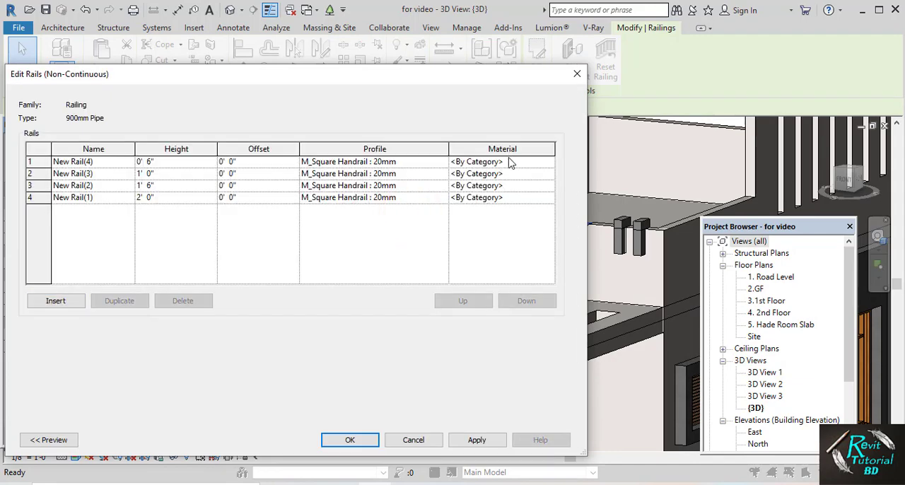
Assign the Iron, Ductile material to all four rails of the 900mm Pipe type and confirm the type changes
click(550, 164)
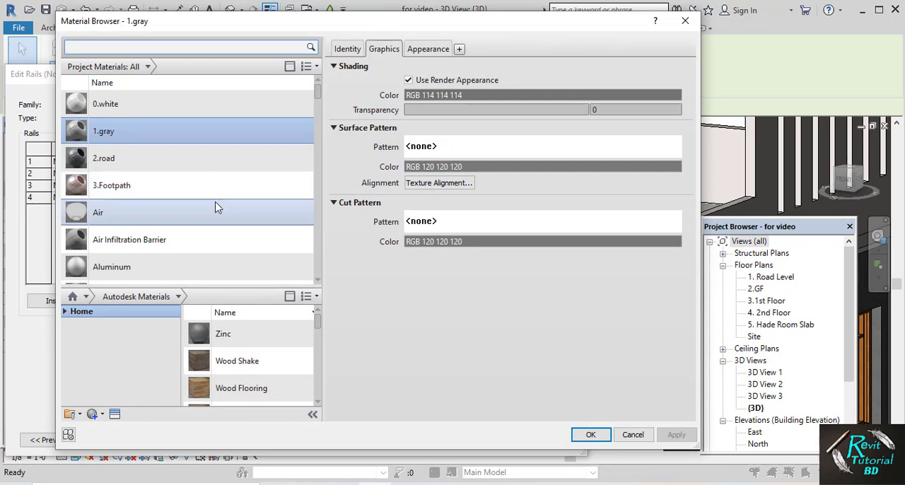
scroll(216, 205, down, 8)
scroll(216, 207, down, 10)
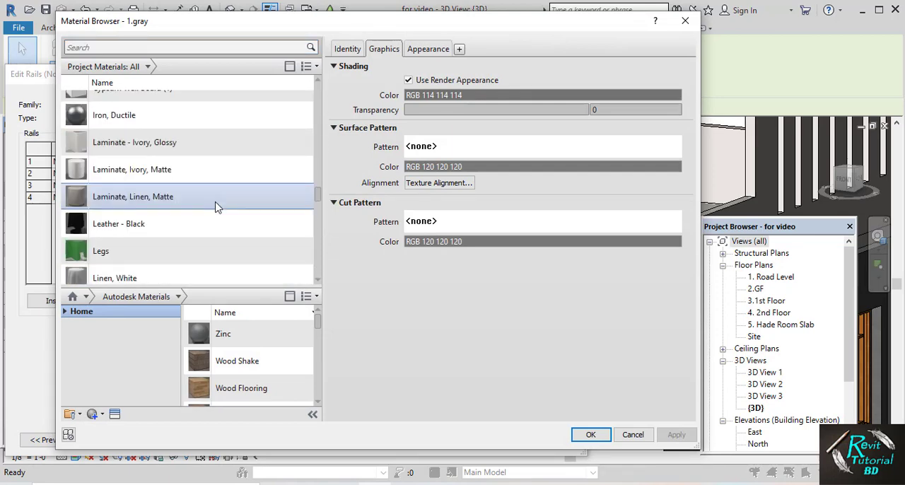
click(155, 115)
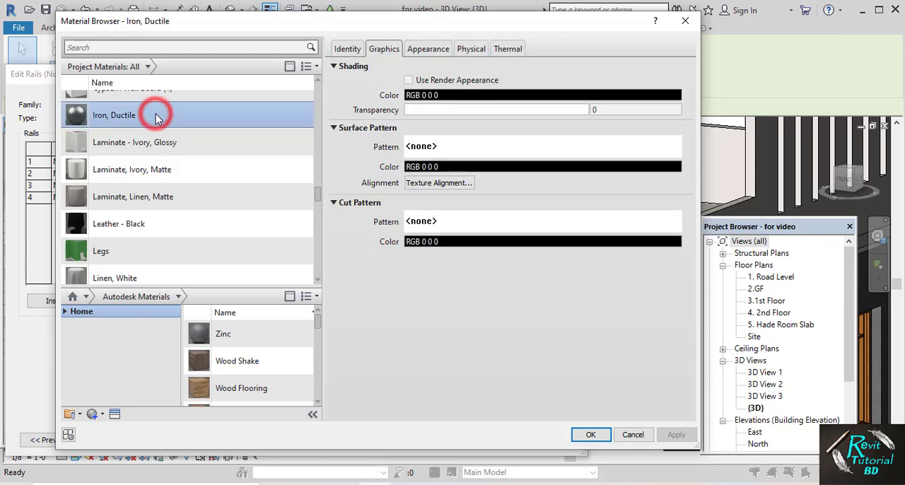
click(586, 436)
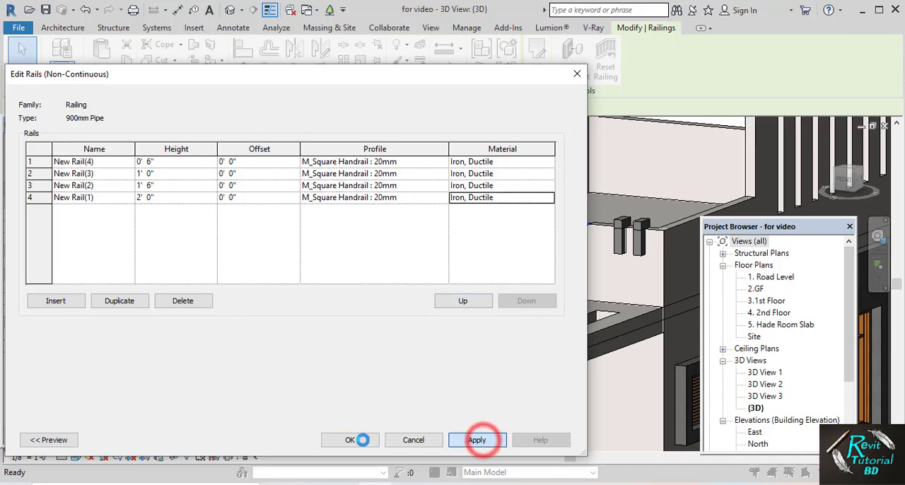
click(356, 439)
click(422, 440)
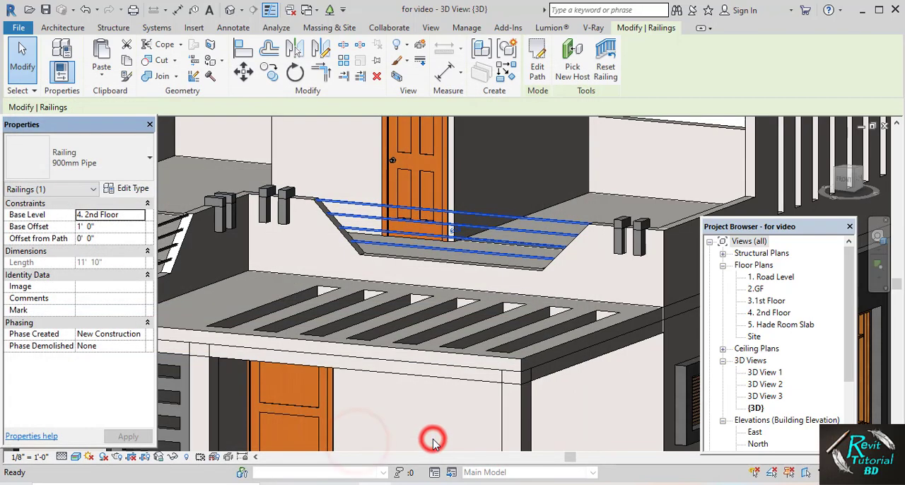
Open the Iron, Ductile material of rail New Rail(4) for editing, using the cornered roof terrace railing beside the sloped parapet cutout
scroll(386, 253, down, 2)
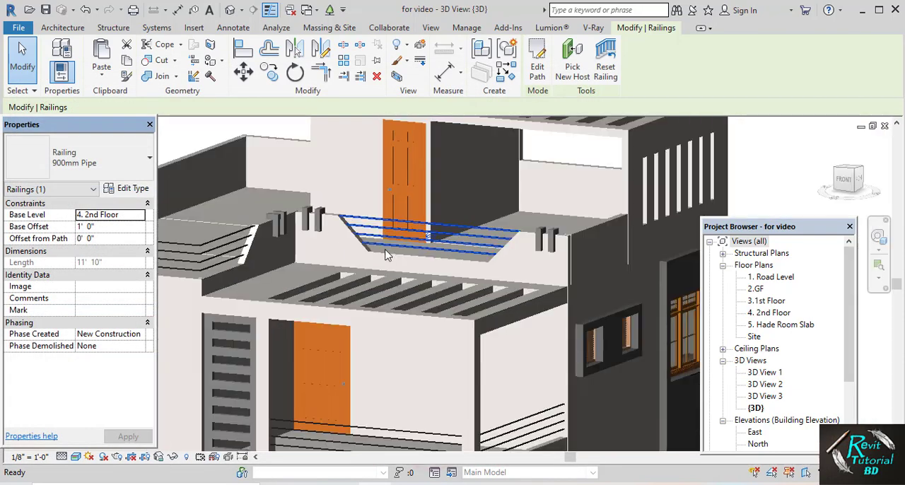
click(739, 140)
scroll(309, 252, up, 3)
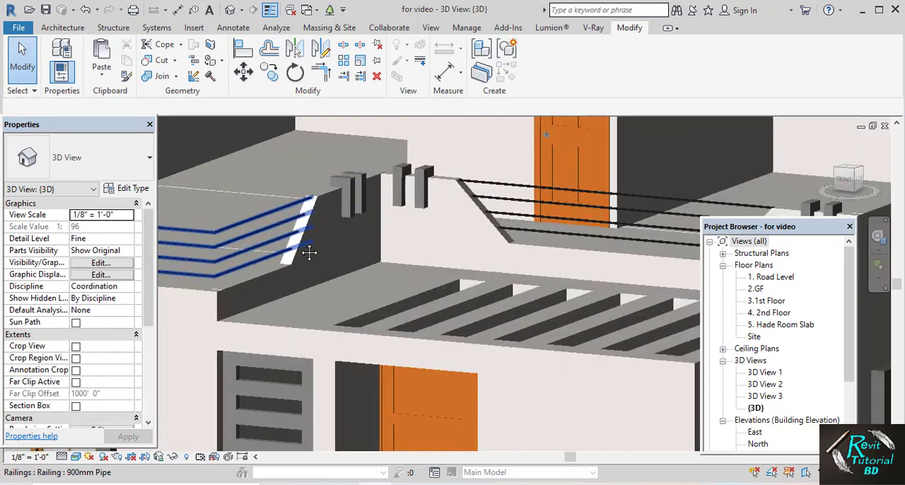
scroll(309, 253, up, 5)
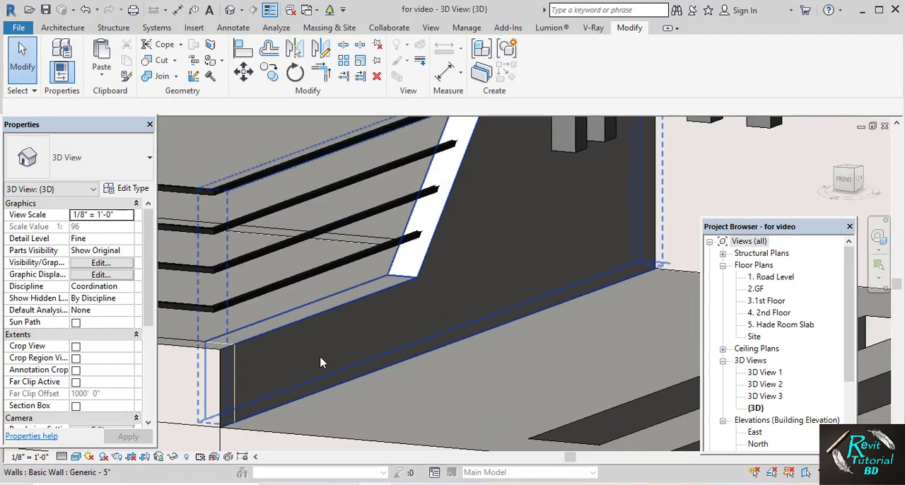
scroll(321, 363, down, 5)
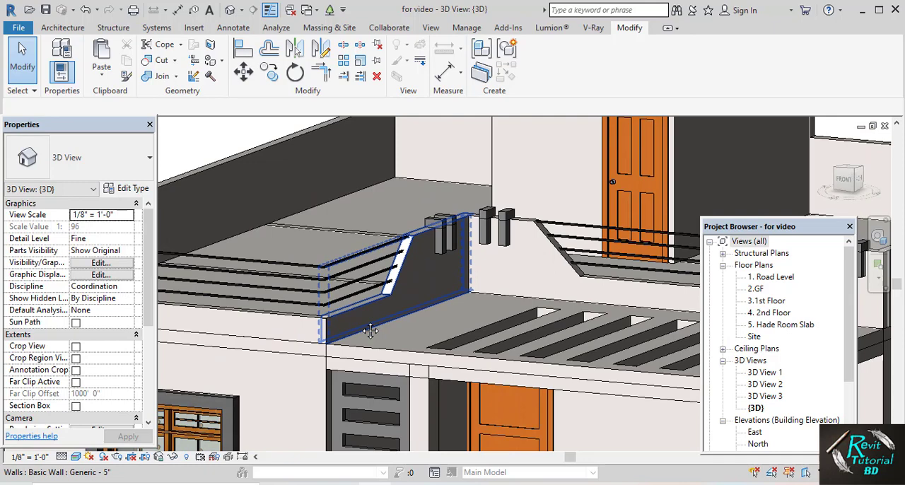
click(339, 283)
click(125, 188)
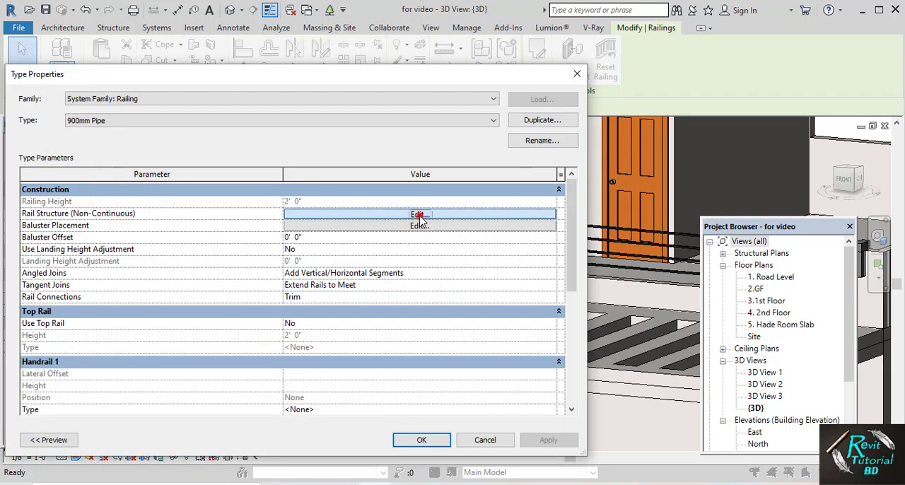
click(418, 214)
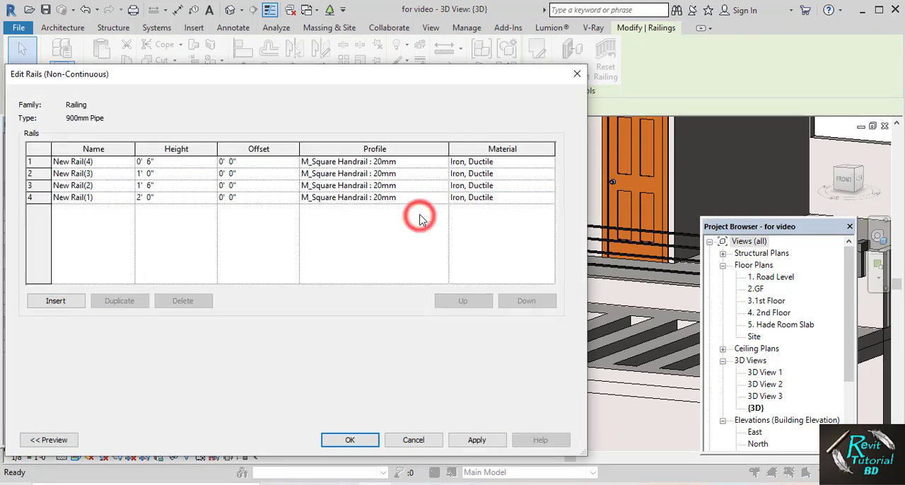
click(515, 162)
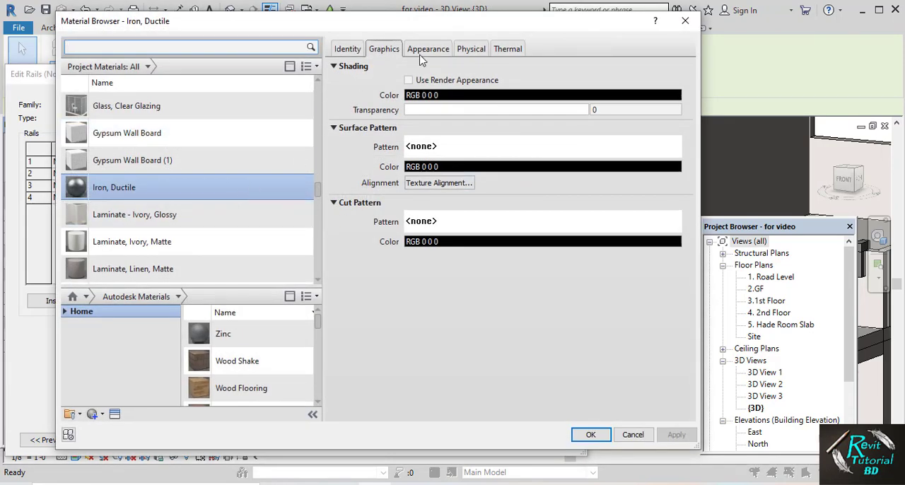
Darken the generic appearance color of the Iron, Ductile material to RGB 39 44 46
click(425, 51)
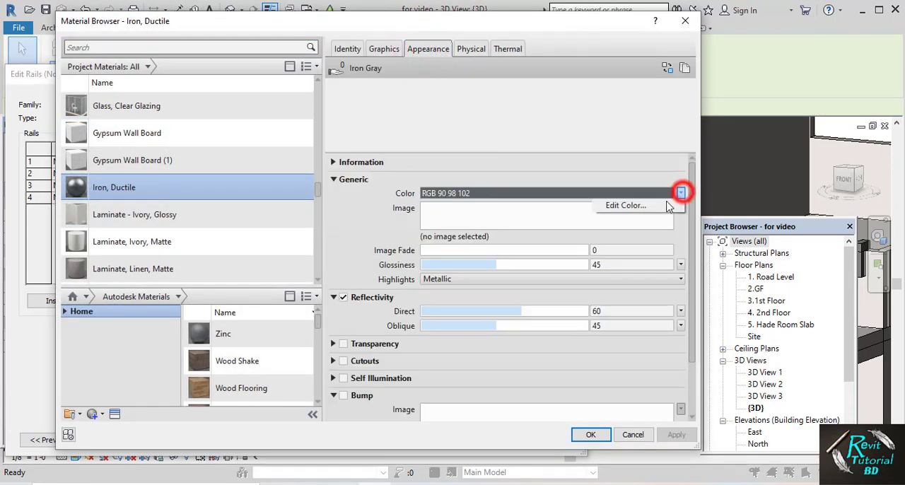
click(641, 205)
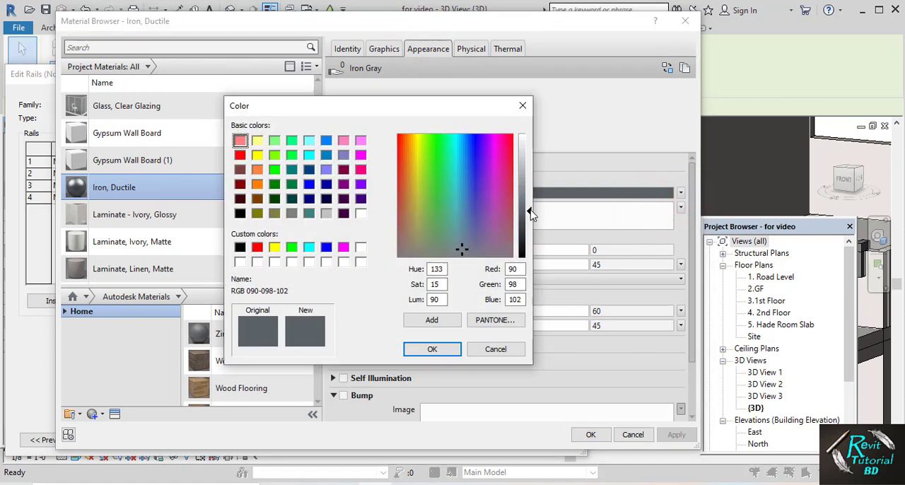
drag(530, 213, 531, 239)
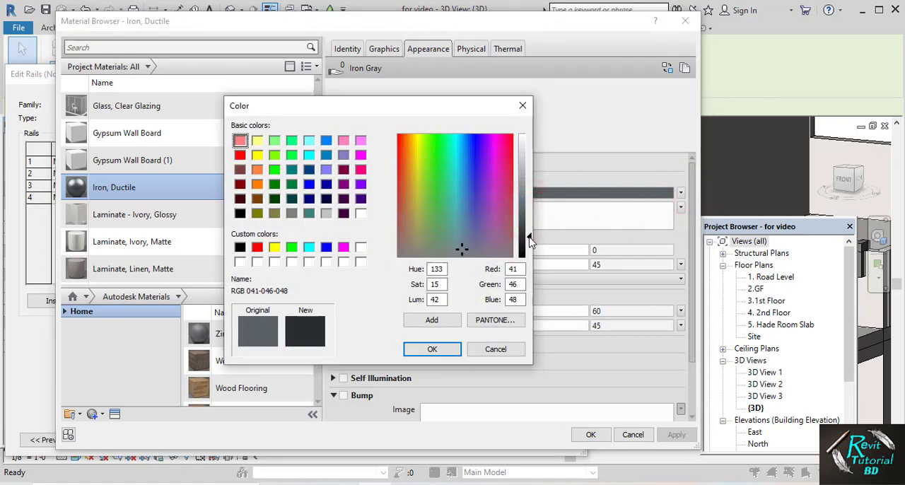
click(442, 351)
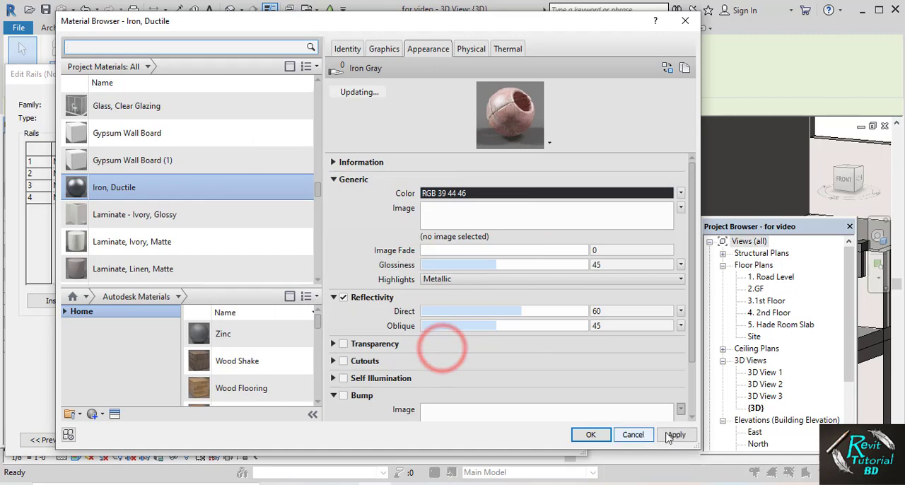
Apply the Iron, Ductile appearance change, then confirm the rail list and the 900mm Pipe railing type
click(671, 432)
click(576, 436)
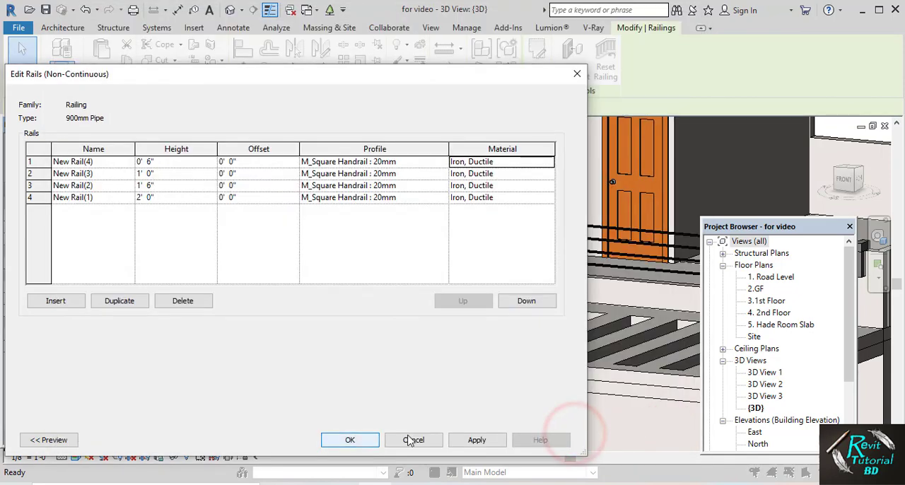
click(347, 441)
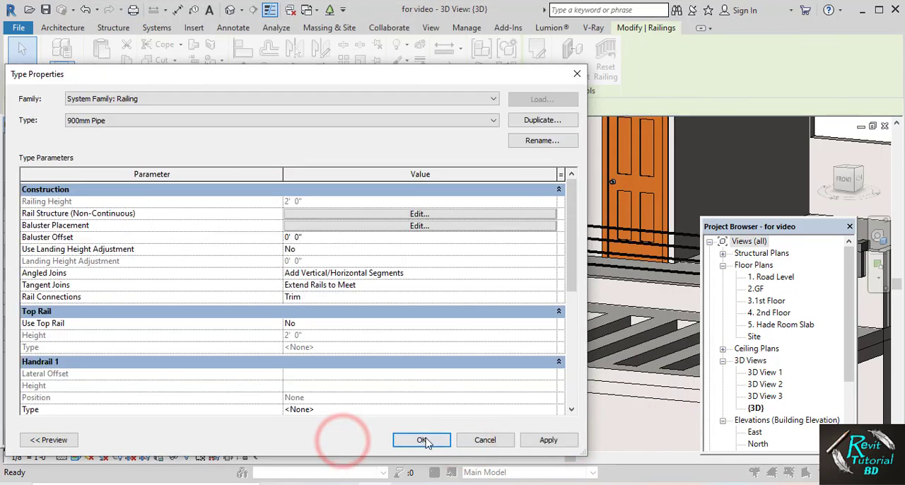
click(418, 439)
click(247, 222)
Paint the top face of the road floor with the 2.road material, dismissing the save reminder without saving
middle_drag(323, 267, 289, 217)
middle_drag(372, 243, 372, 237)
shift+middle_drag(368, 228, 365, 259)
scroll(364, 261, down, 3)
middle_drag(463, 356, 468, 400)
middle_drag(463, 375, 440, 275)
shift+middle_drag(440, 274, 393, 329)
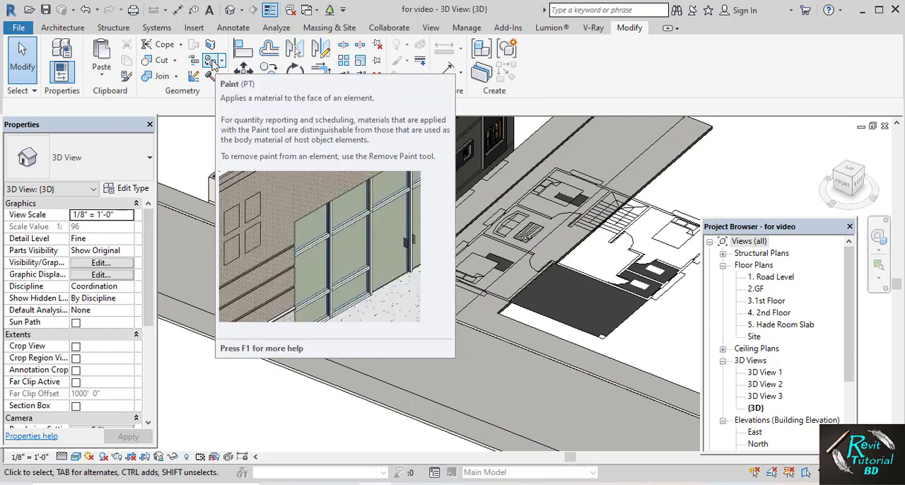
click(212, 61)
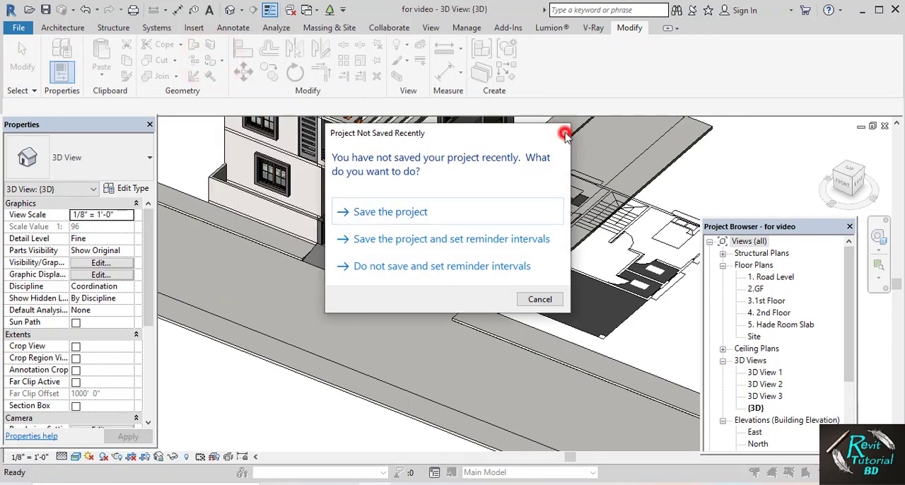
click(564, 134)
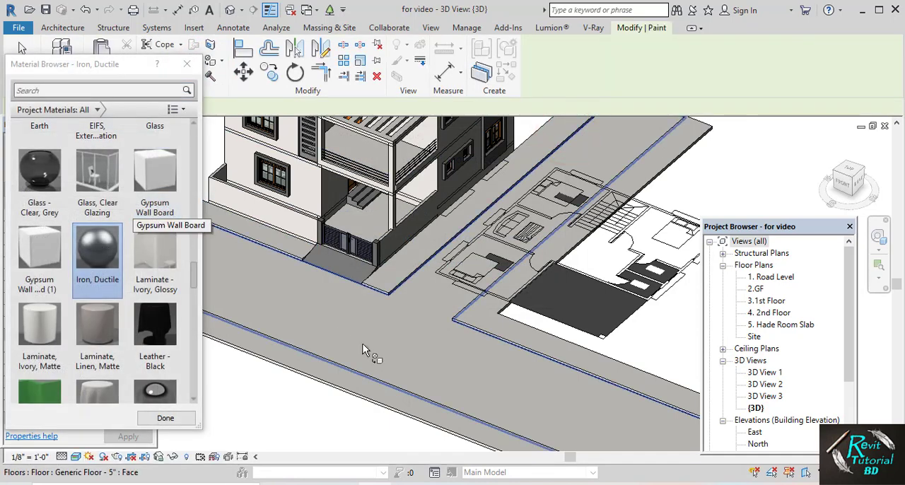
drag(191, 275, 197, 125)
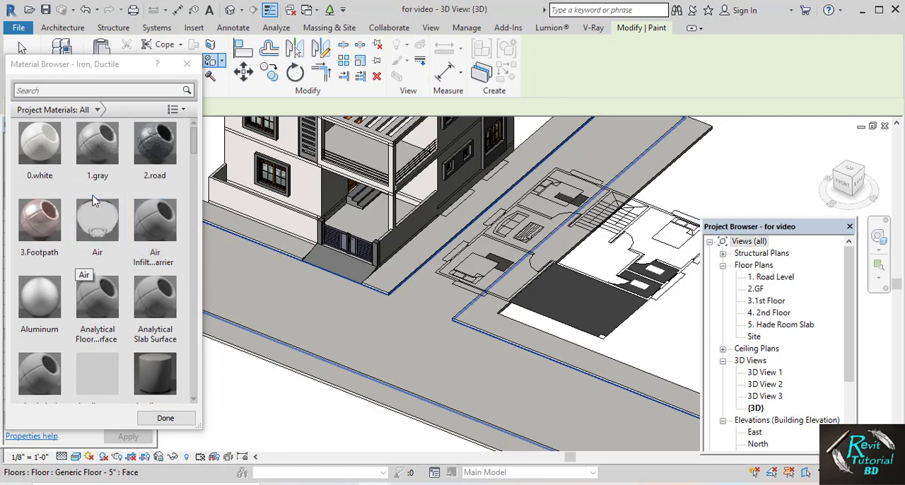
click(156, 164)
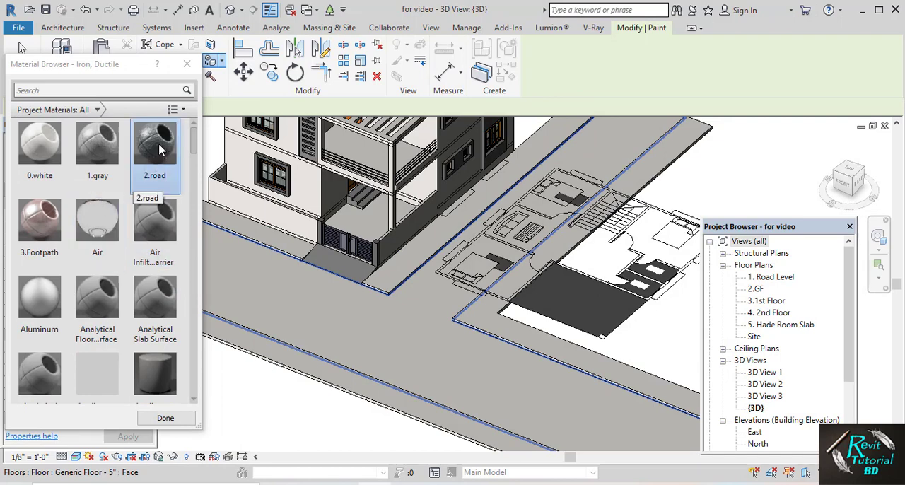
click(159, 149)
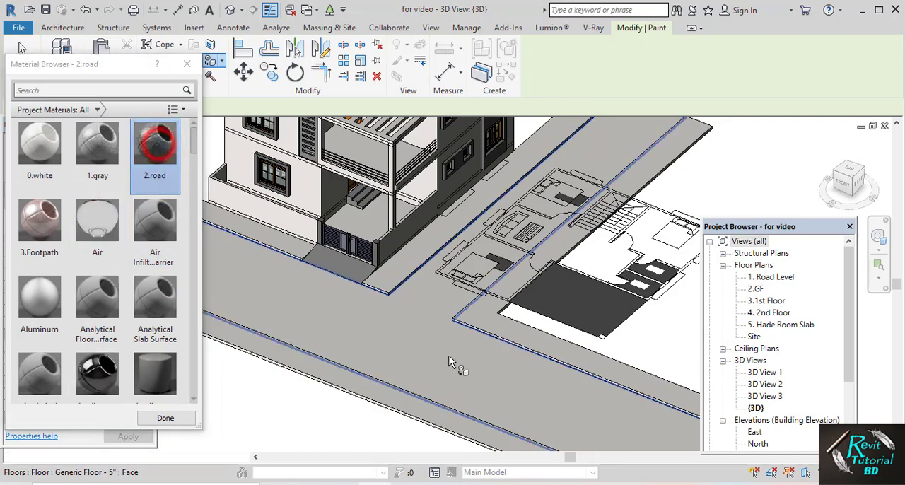
click(407, 330)
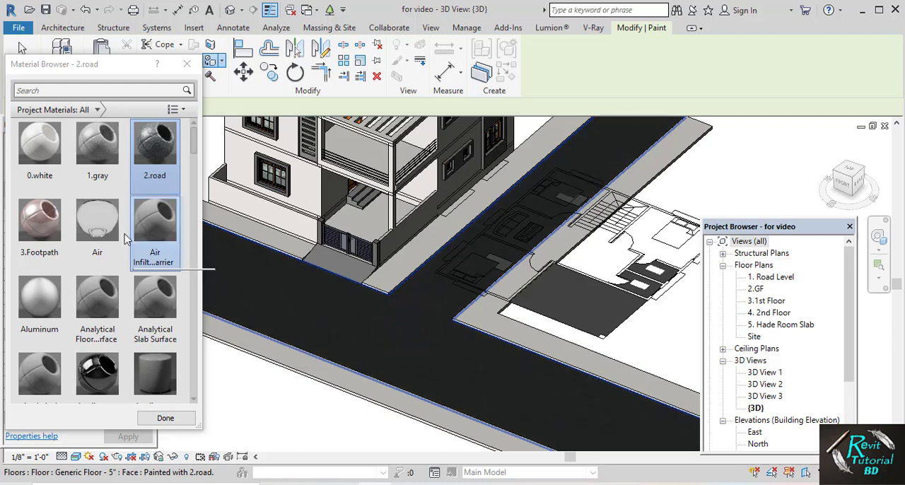
Paint the footpath top surface and the end and side edges at its corner beside the gate ramp with 3.Footpath
click(38, 220)
click(391, 269)
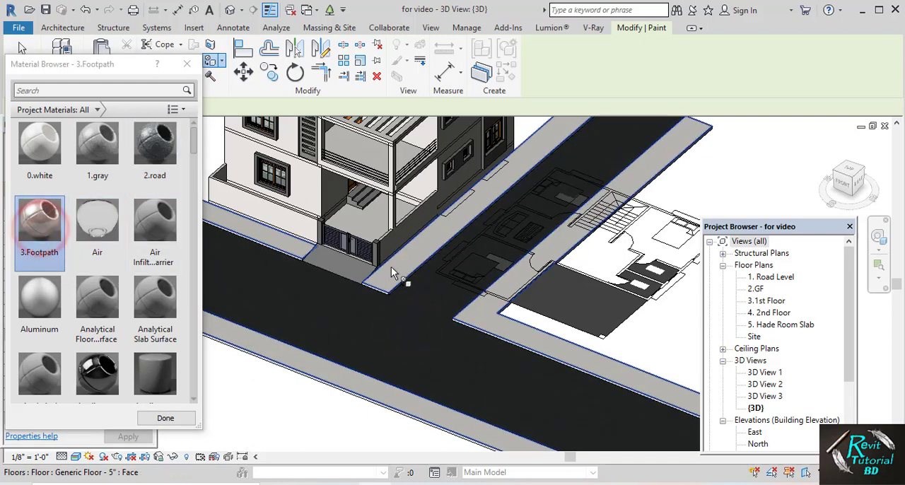
click(396, 267)
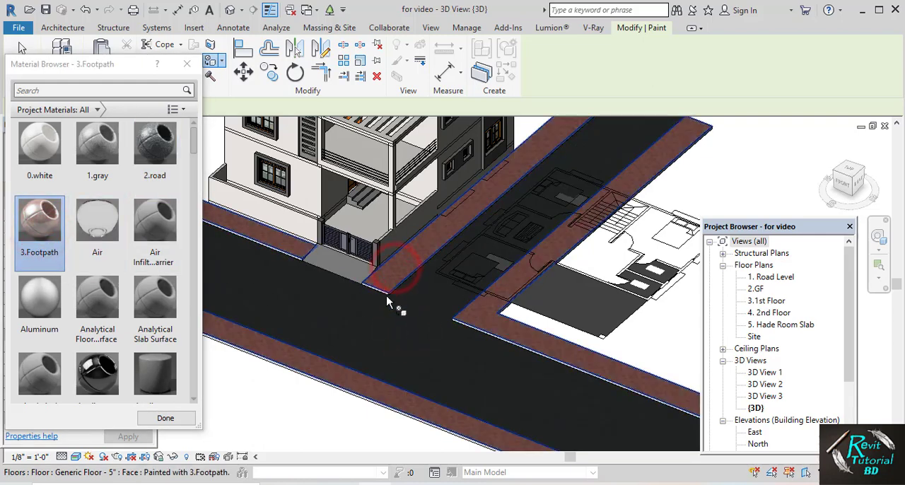
scroll(388, 301, down, 2)
scroll(375, 290, up, 6)
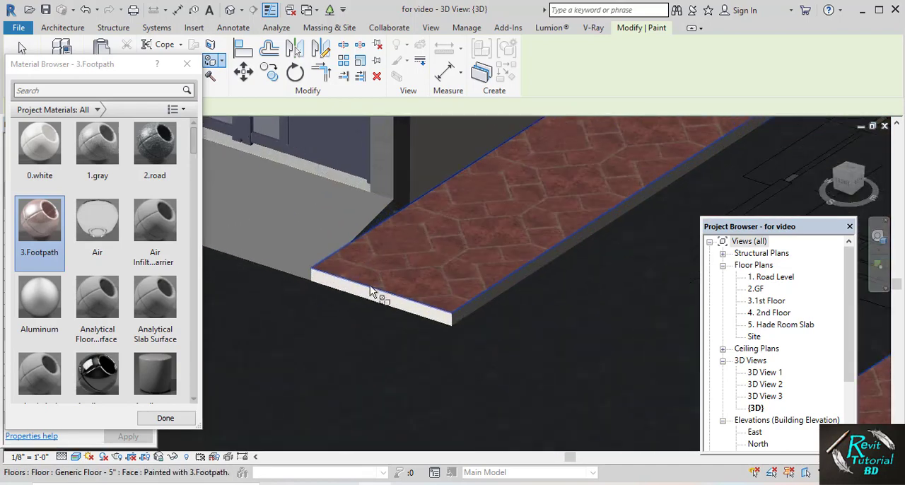
scroll(374, 296, up, 3)
click(379, 297)
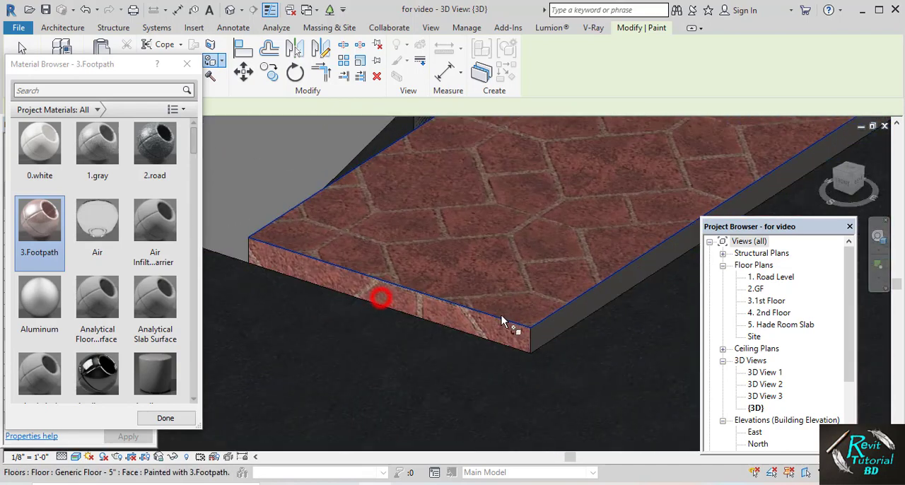
click(564, 320)
Paint the road-facing and end edges of the footpath on the other side of the gate ramp with 3.Footpath
scroll(406, 310, down, 3)
scroll(402, 277, up, 5)
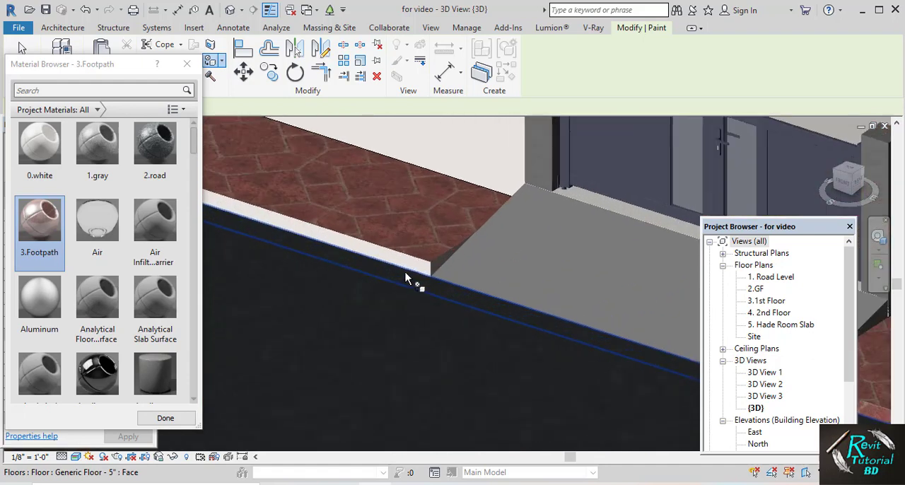
click(409, 266)
scroll(427, 259, up, 3)
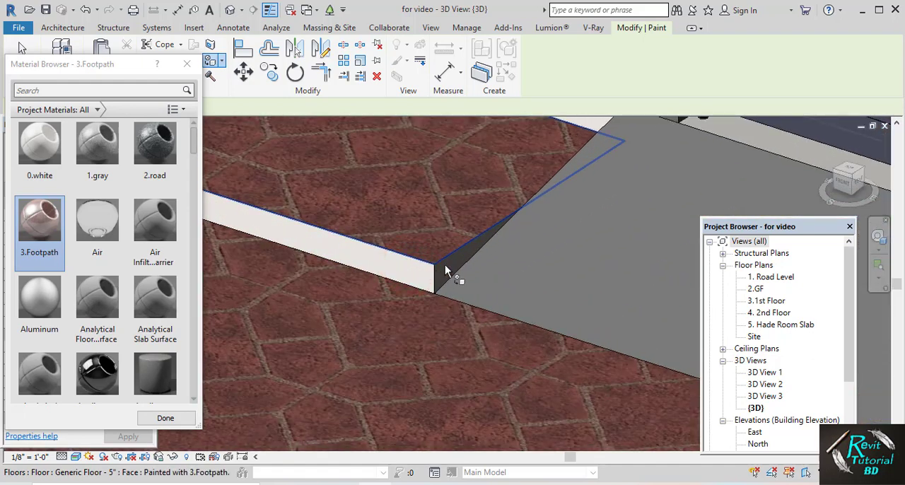
click(444, 266)
click(422, 270)
click(441, 270)
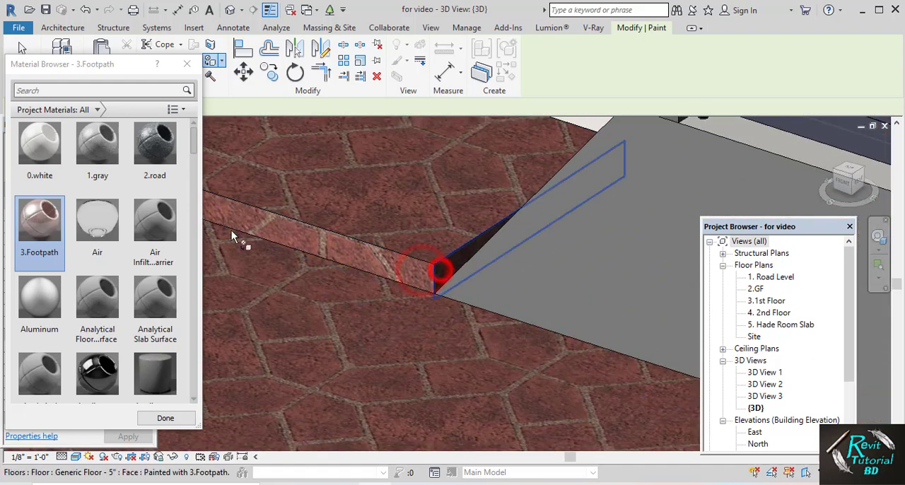
Repaint the road surface with the 2.road material
click(148, 145)
click(260, 328)
scroll(321, 365, down, 3)
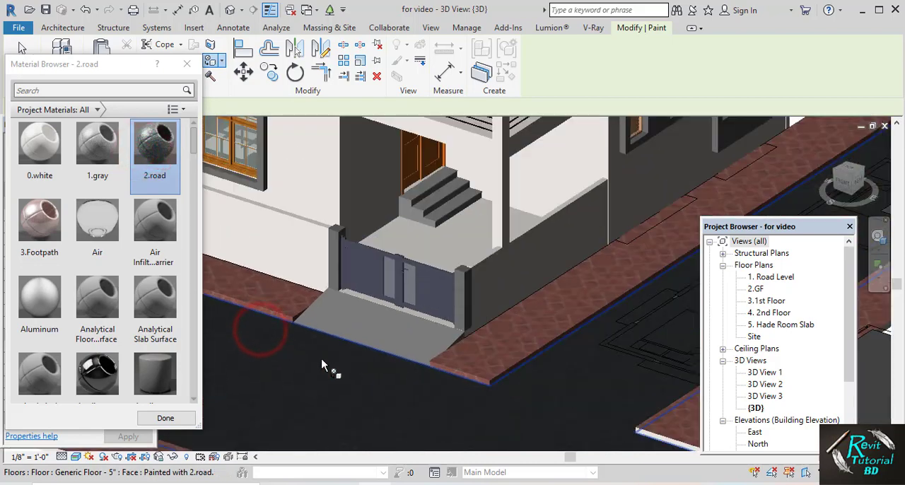
Paint the road-facing edge and the inner corner edges of the footpath around the floor-plan plot with 3.Footpath
scroll(321, 365, down, 2)
middle_drag(354, 376, 364, 199)
click(39, 219)
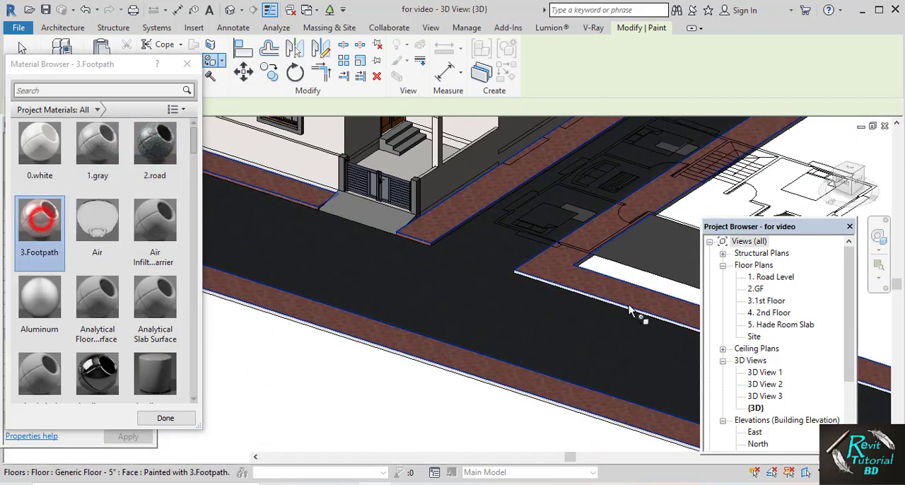
scroll(592, 314, up, 5)
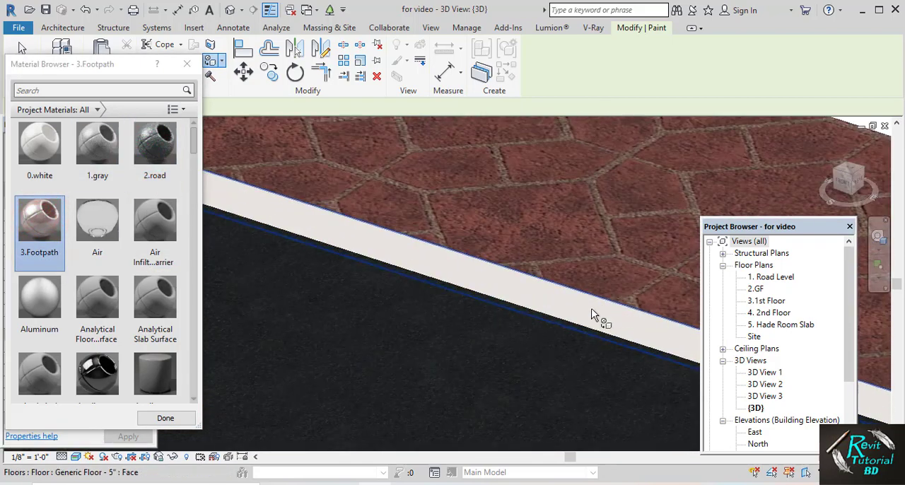
click(592, 314)
scroll(591, 308, down, 3)
scroll(583, 300, up, 2)
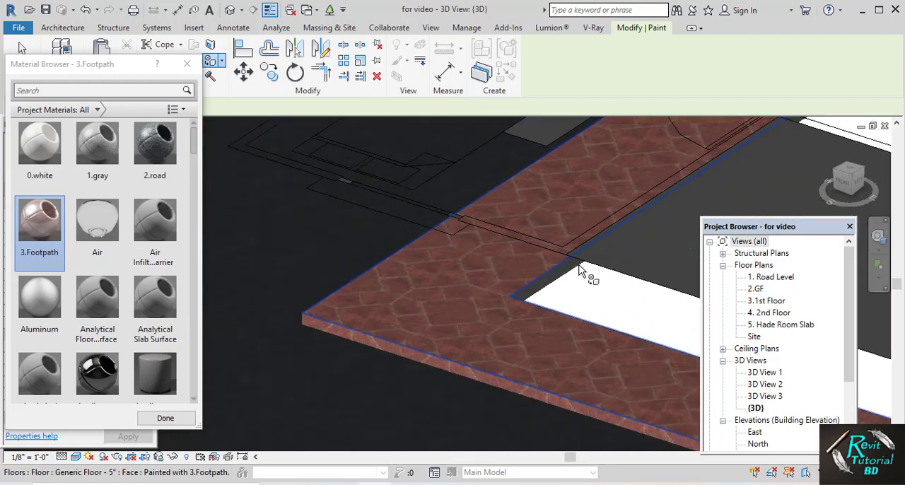
scroll(580, 270, up, 3)
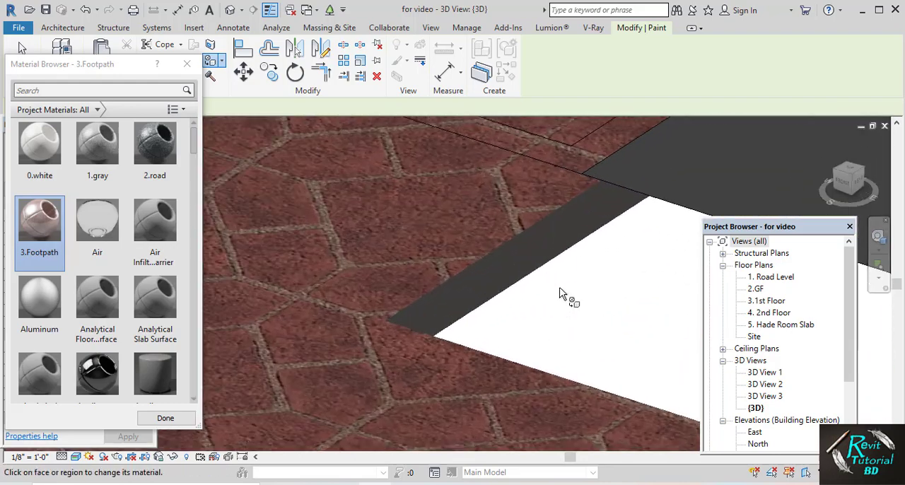
click(460, 345)
Paint the outer and road-facing edges of the long footpath across the road with 3.Footpath, then finish painting
scroll(460, 346, down, 5)
scroll(470, 303, up, 8)
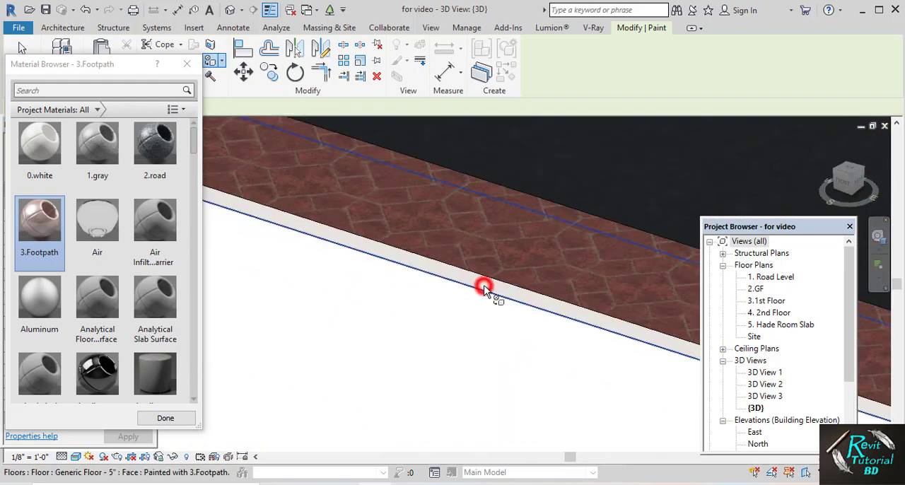
click(484, 288)
middle_drag(486, 287, 550, 304)
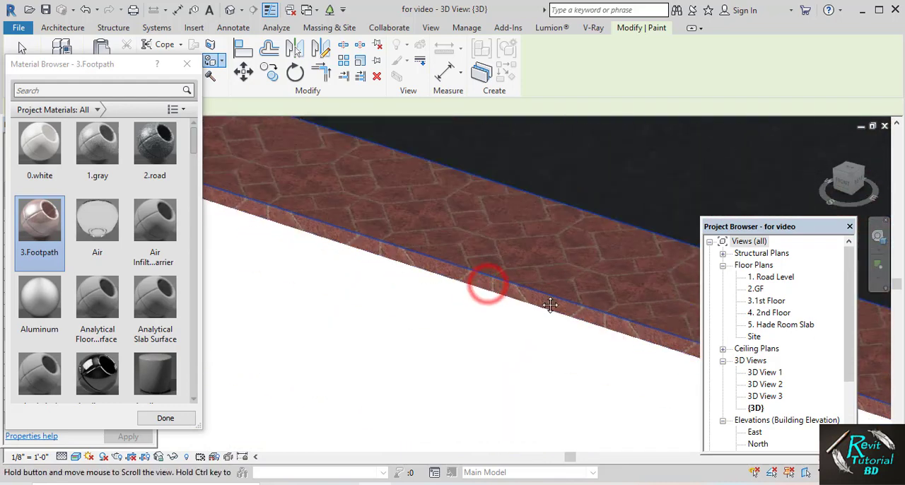
scroll(558, 301, up, 4)
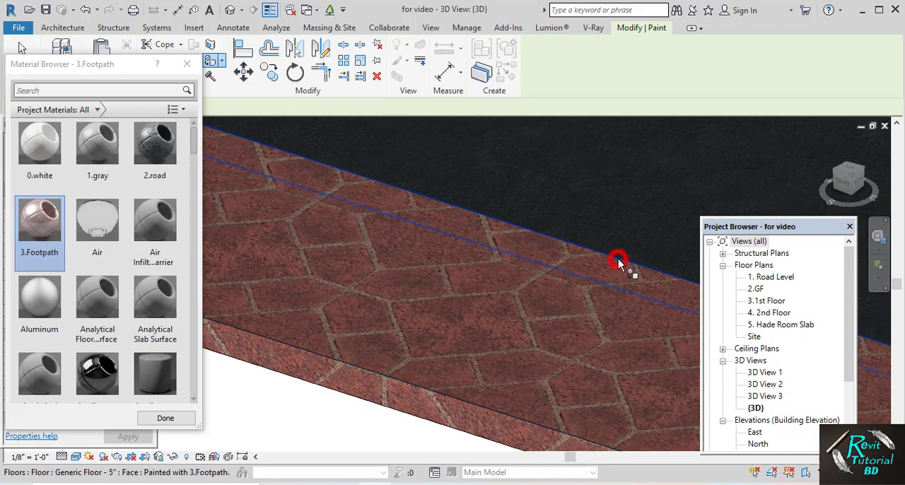
scroll(618, 258, down, 6)
scroll(605, 249, down, 3)
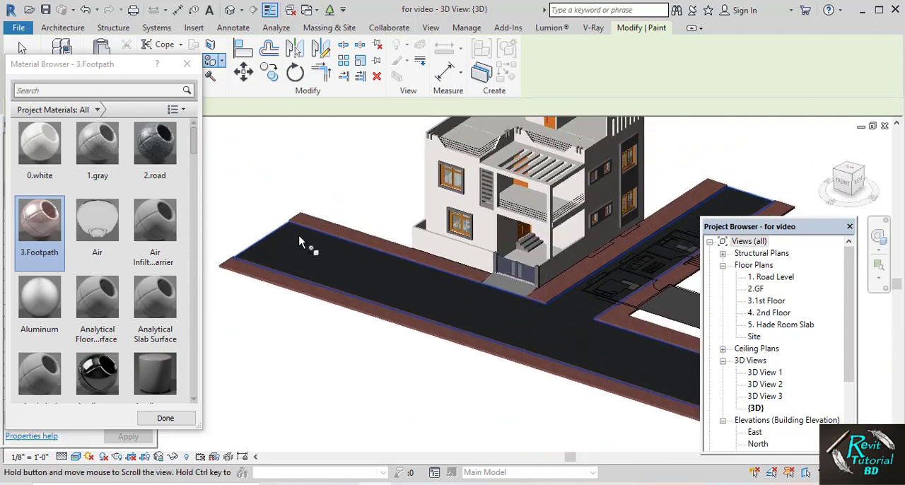
click(186, 63)
Examine the house, roof terrace railings, painted road and gate ramp for elements still needing a material
scroll(414, 312, up, 2)
middle_drag(414, 312, 359, 339)
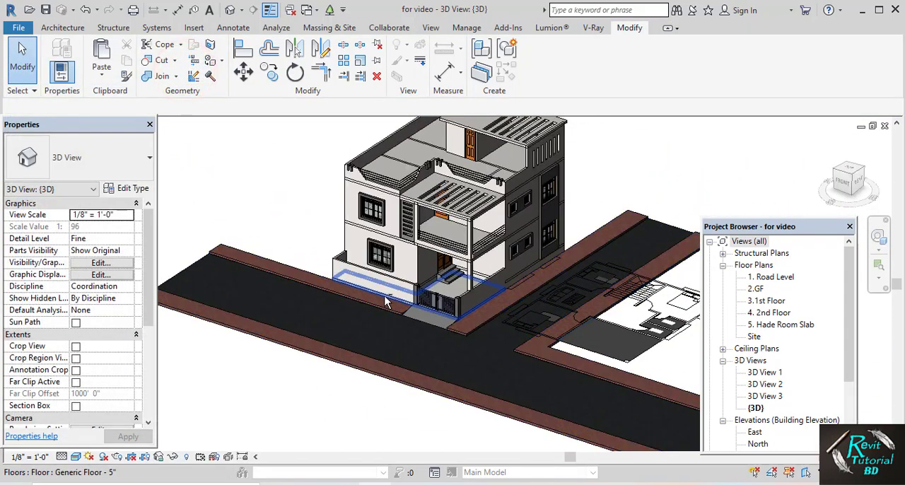
mouse_move(388, 300)
shift+middle_down()
mouse_move(418, 267)
mouse_move(408, 248)
mouse_move(389, 308)
shift+middle_up()
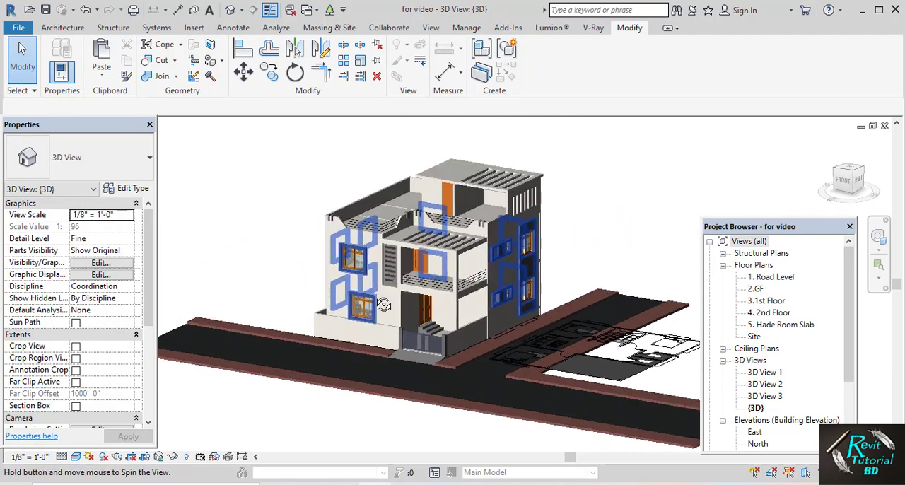
scroll(387, 311, up, 4)
scroll(382, 316, down, 2)
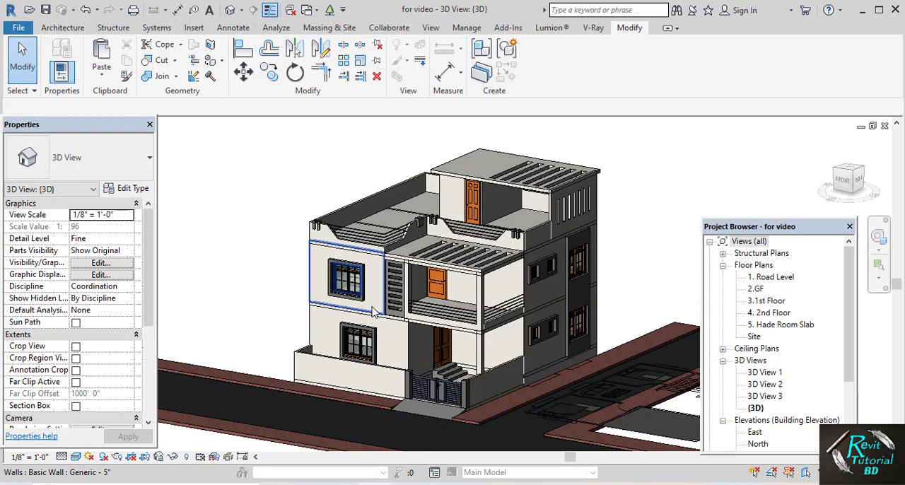
mouse_move(398, 311)
shift+middle_down()
mouse_move(397, 327)
mouse_move(406, 327)
mouse_move(399, 319)
shift+middle_up()
scroll(397, 215, up, 5)
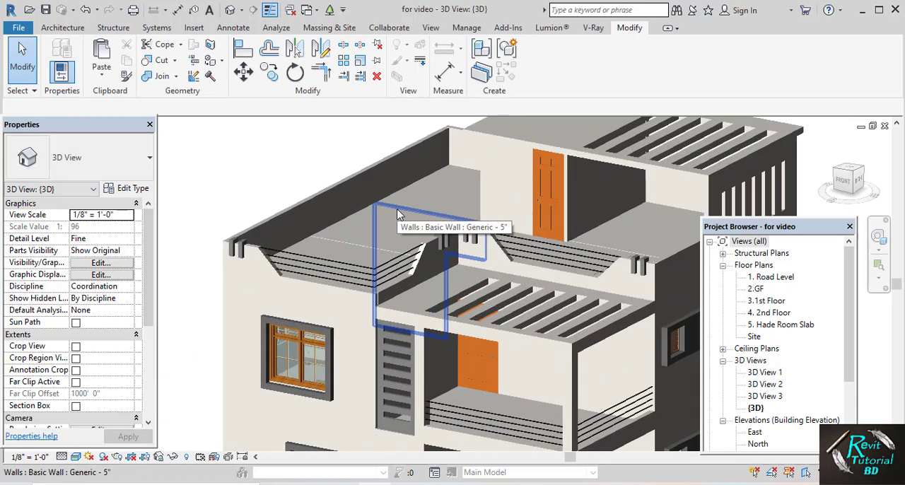
scroll(446, 216, down, 5)
shift+middle_drag(446, 227, 443, 282)
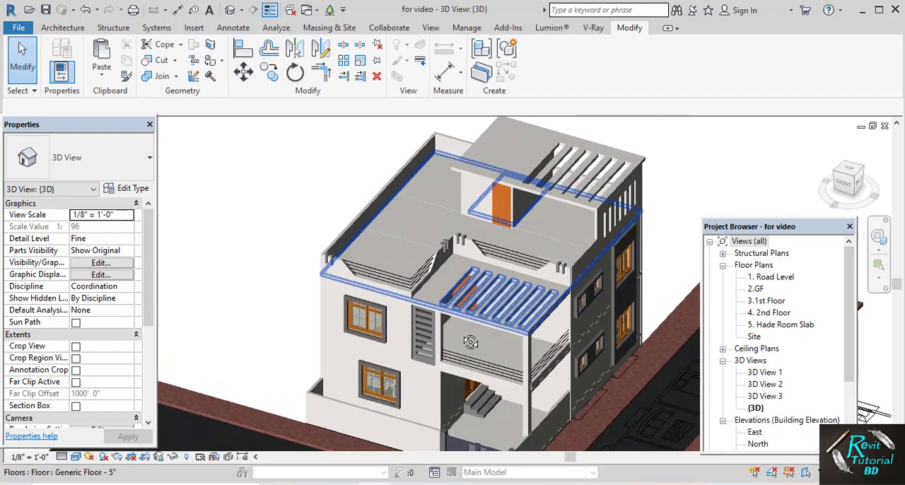
scroll(475, 270, up, 5)
scroll(461, 349, up, 5)
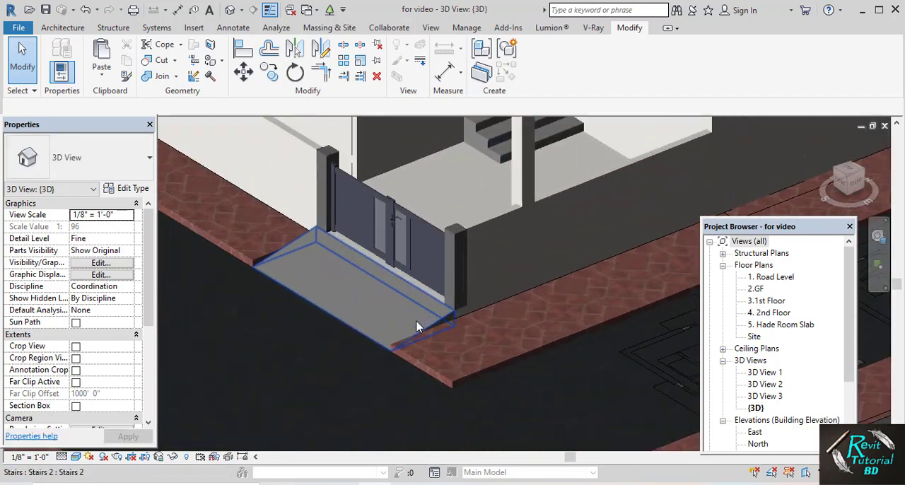
shift+middle_drag(418, 328, 445, 314)
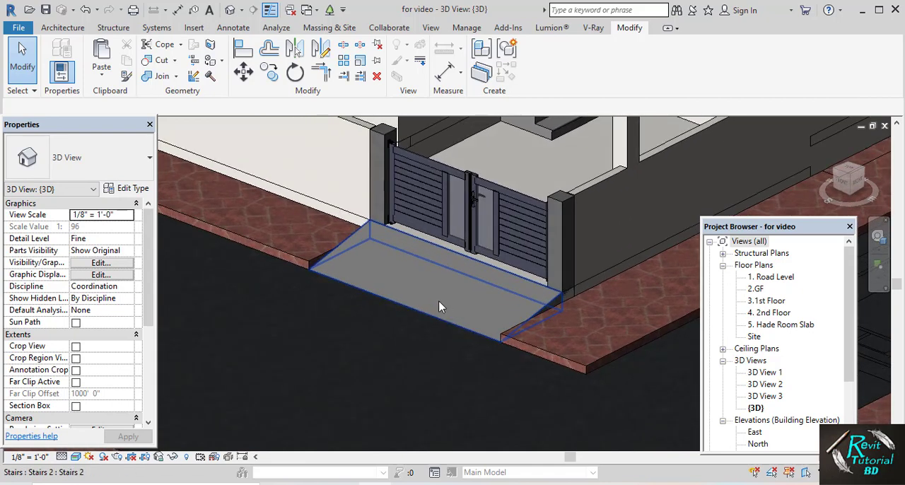
Create a new material in the project's material library
click(466, 29)
click(60, 64)
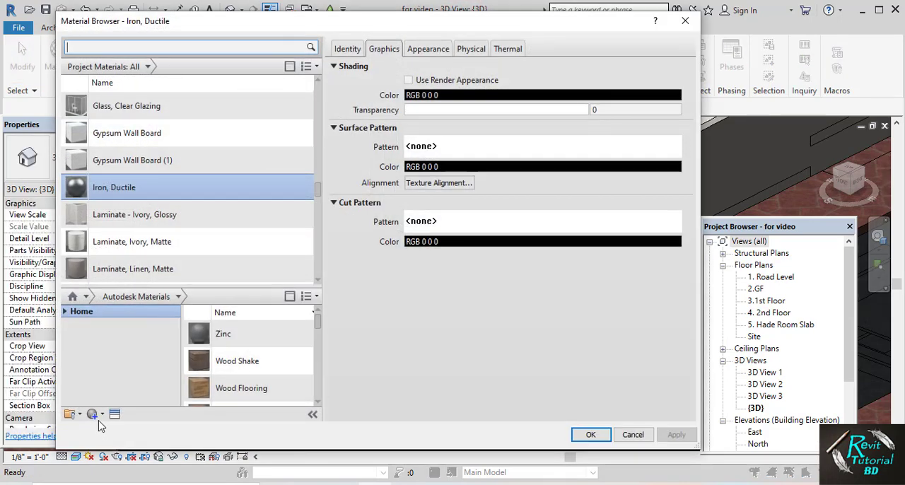
click(102, 415)
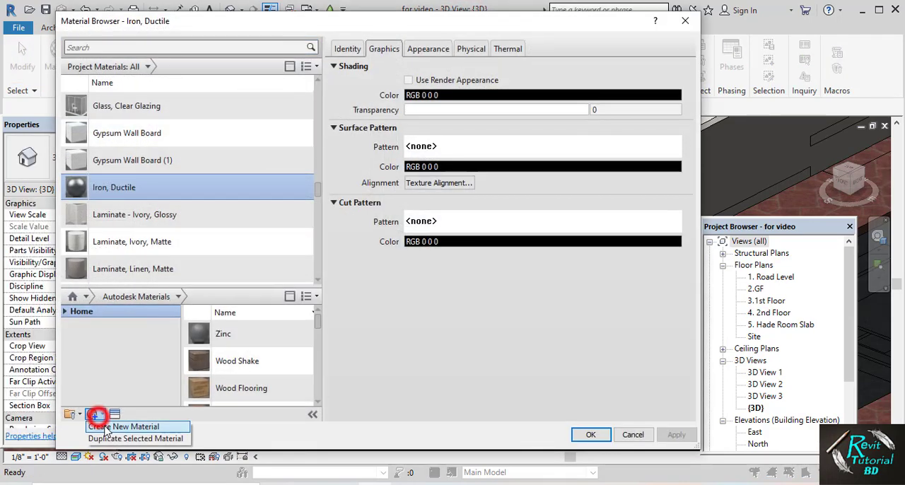
click(113, 426)
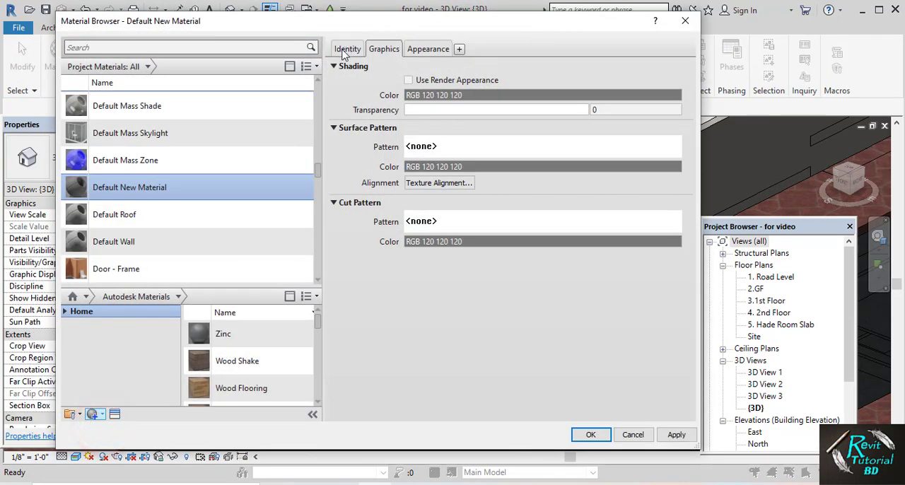
Name the new material 4.ramp and enable Use Render Appearance for its shading
click(347, 49)
click(434, 67)
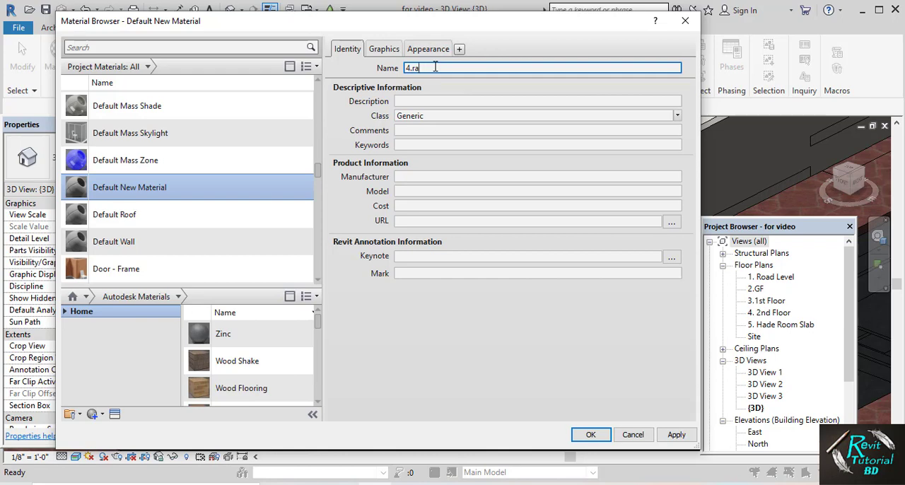
click(382, 49)
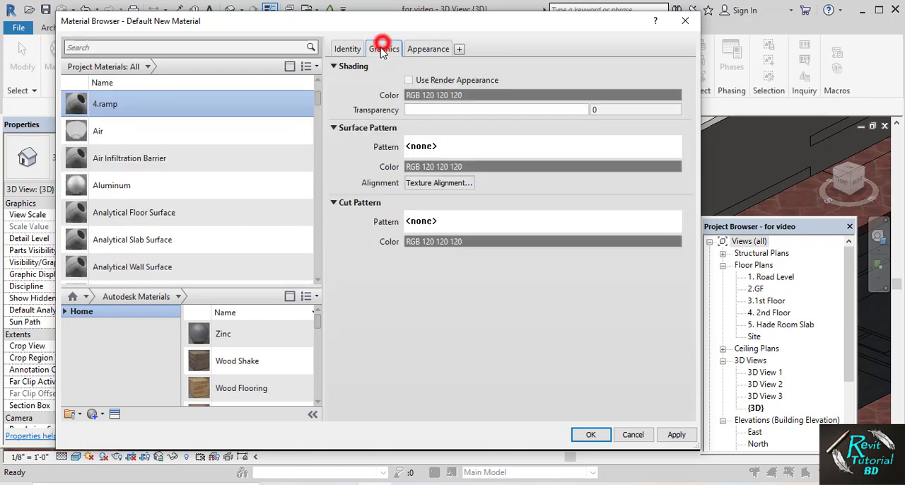
click(409, 80)
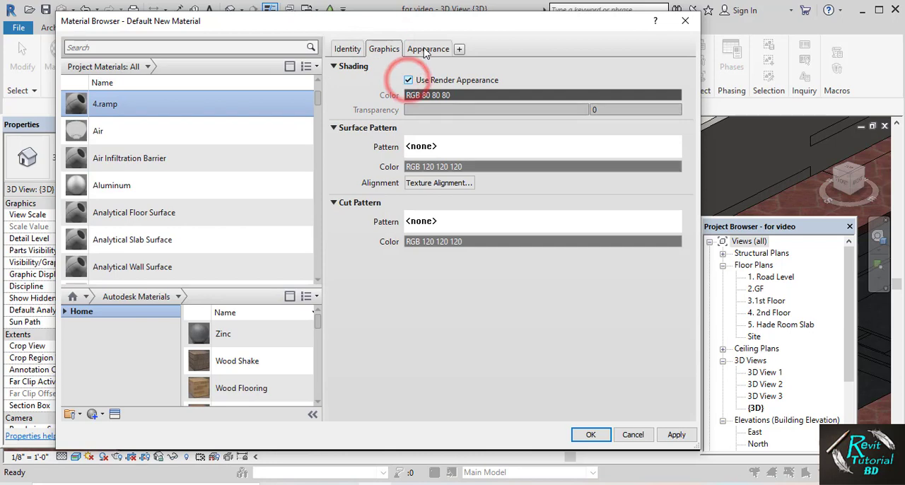
Assign the paver texture Sitework.Paving _ Surfacing.Pavers.3.jpg from the footpath folder as the 4.ramp material's appearance image
click(427, 49)
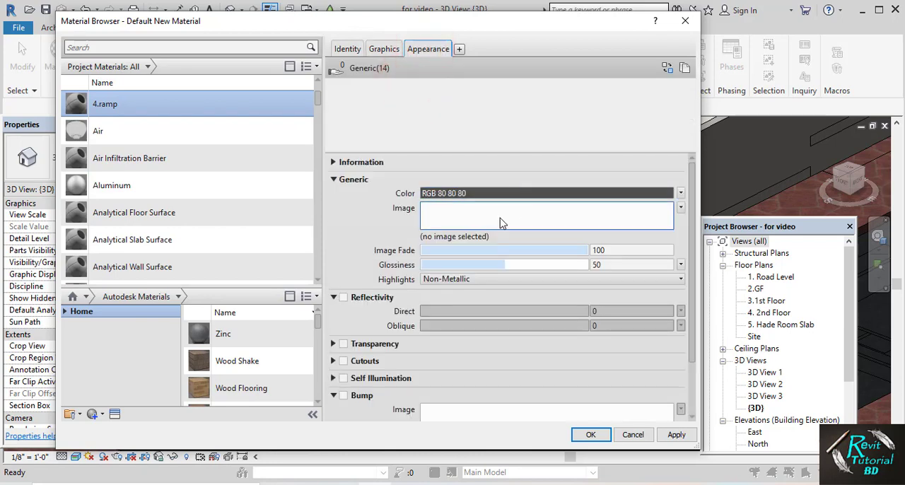
click(501, 223)
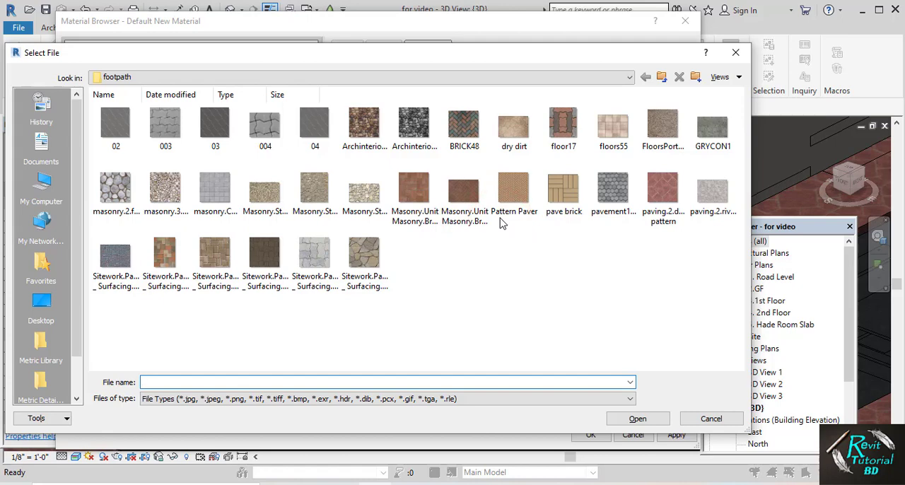
ctrl+scroll(707, 206, up, 2)
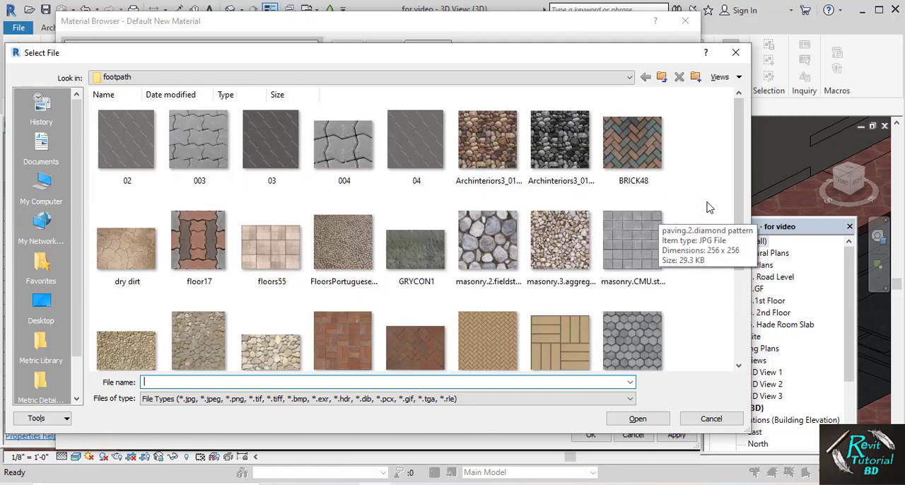
drag(741, 155, 738, 285)
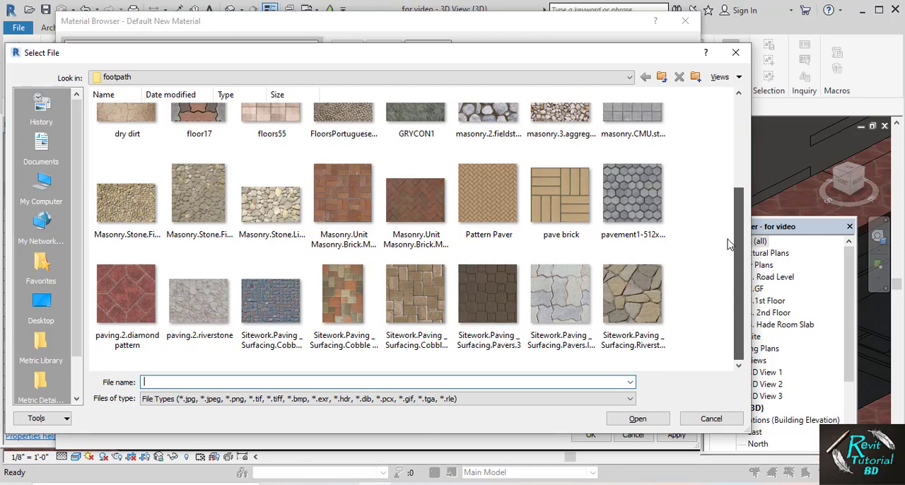
scroll(729, 243, up, 1)
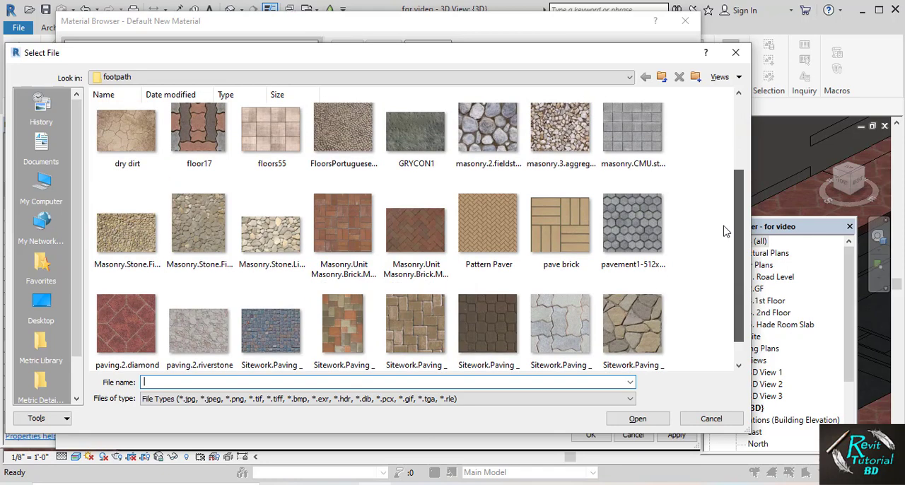
click(479, 314)
click(624, 420)
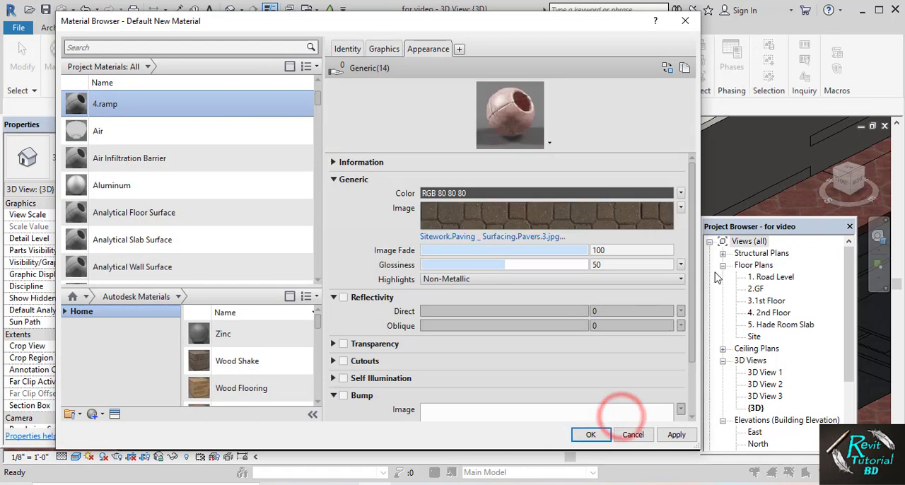
Enable Reflectivity for the 4.ramp material and set its Direct value to 9
click(343, 298)
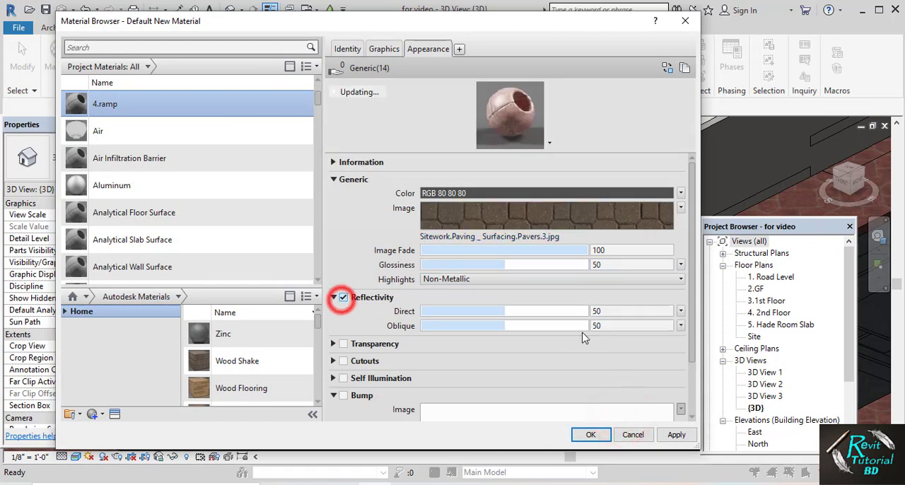
double_click(615, 313)
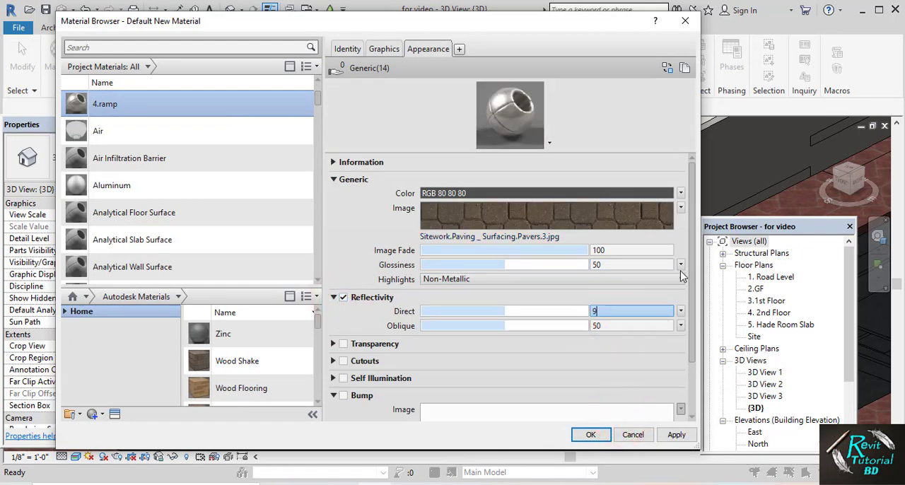
text(9)
Set the paver texture's sample size width to 3, then apply and save the 4.ramp material
click(681, 208)
click(635, 331)
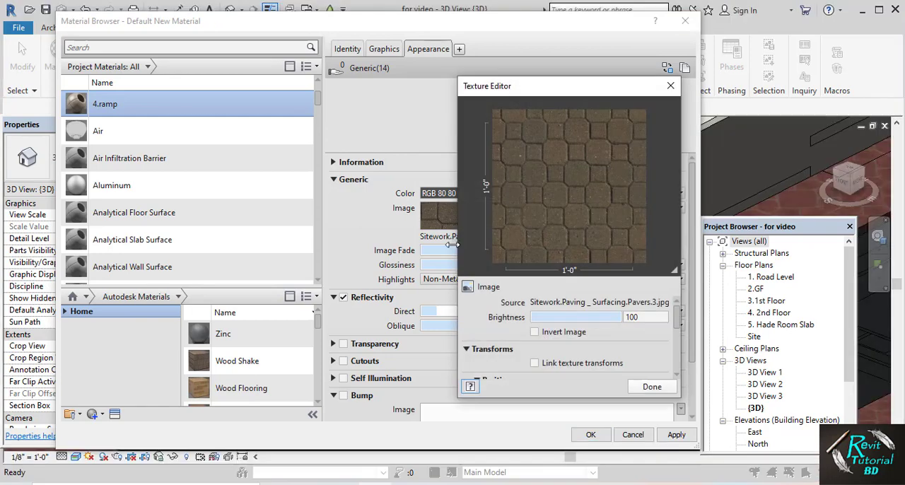
drag(676, 317, 680, 351)
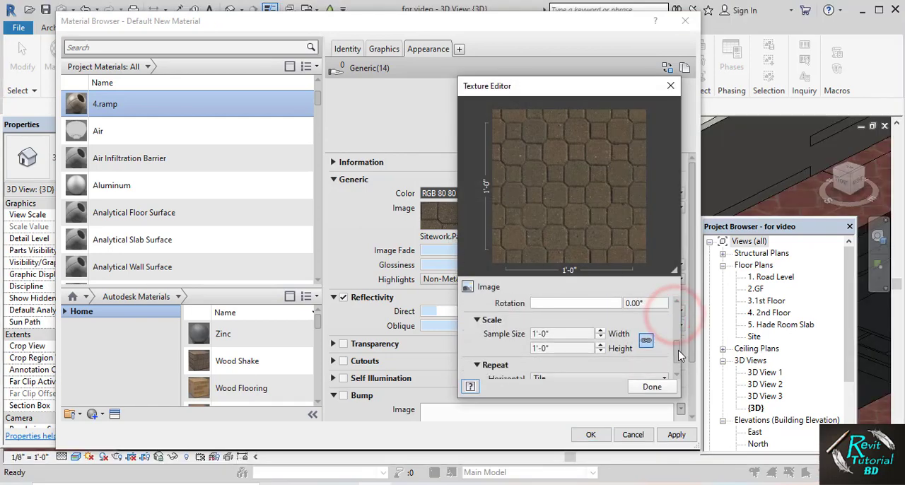
text(3)
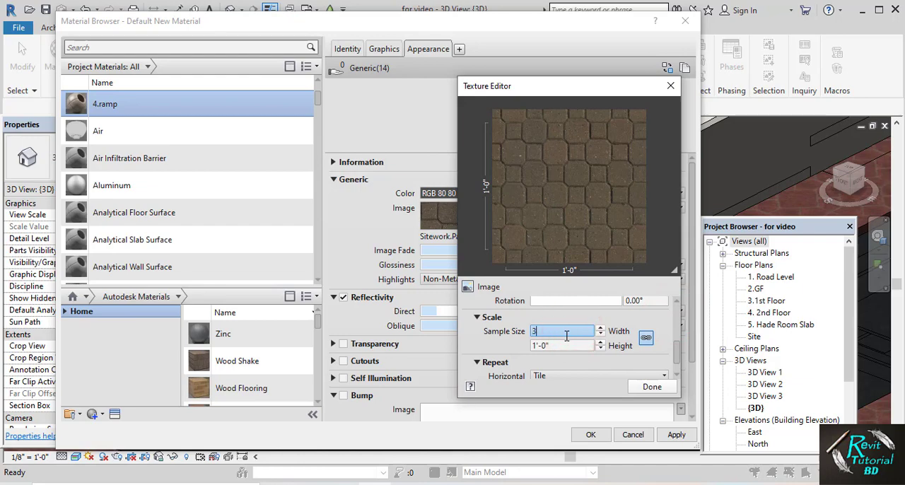
click(639, 386)
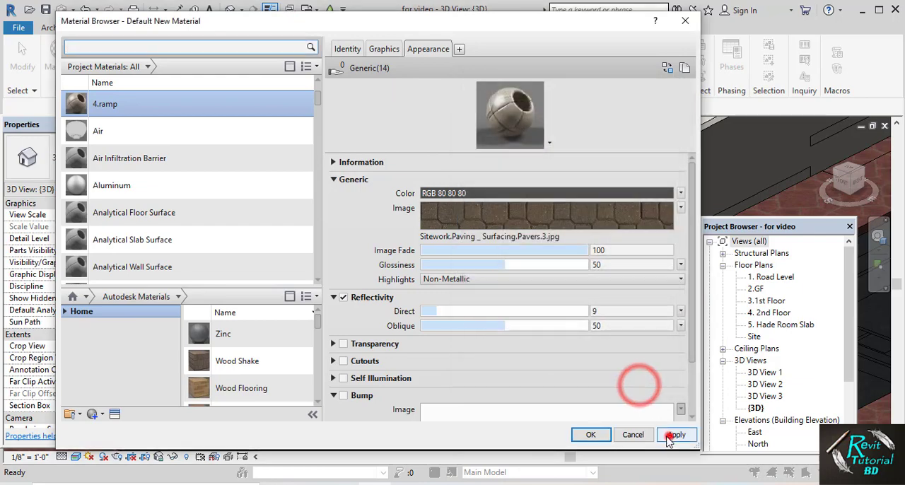
click(677, 434)
click(583, 437)
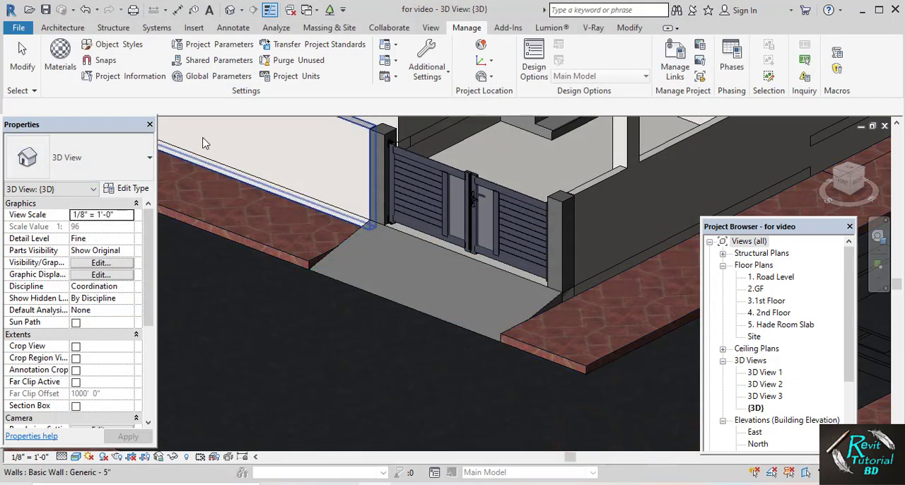
Edit the gate ramp in place, assign 4.ramp as its extrusion material and finish the model
click(376, 291)
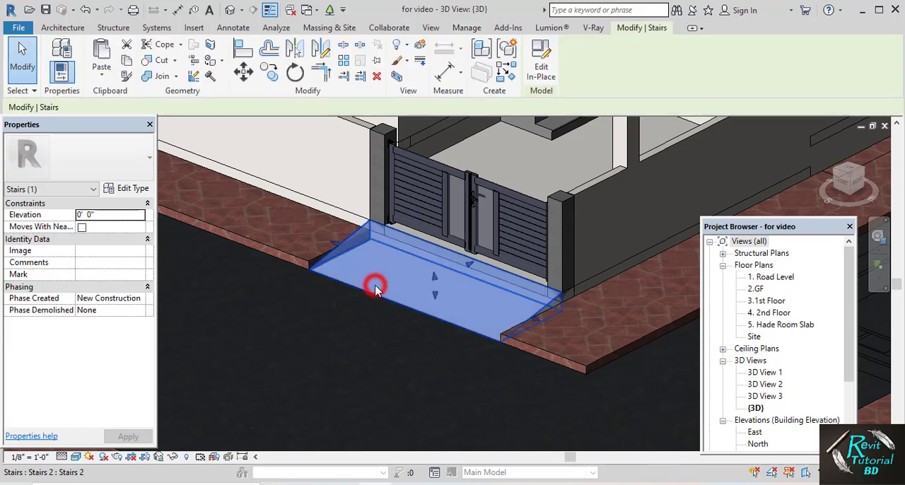
click(541, 60)
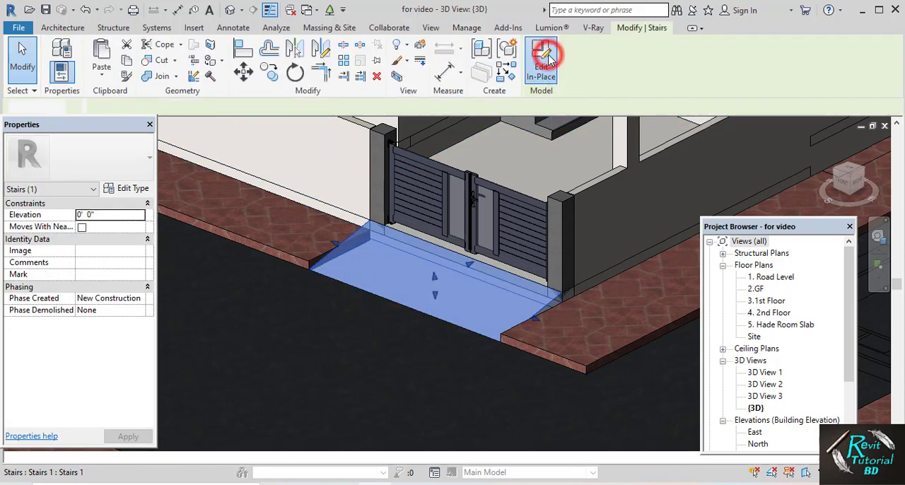
click(394, 263)
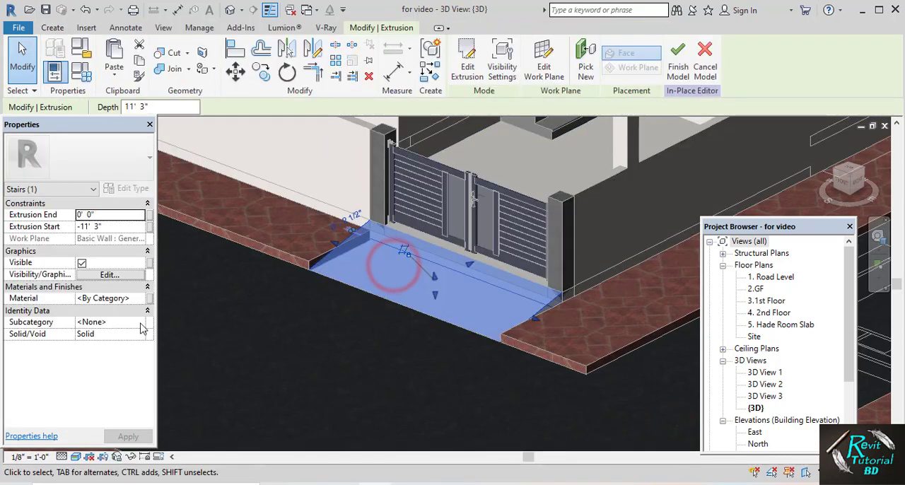
click(140, 299)
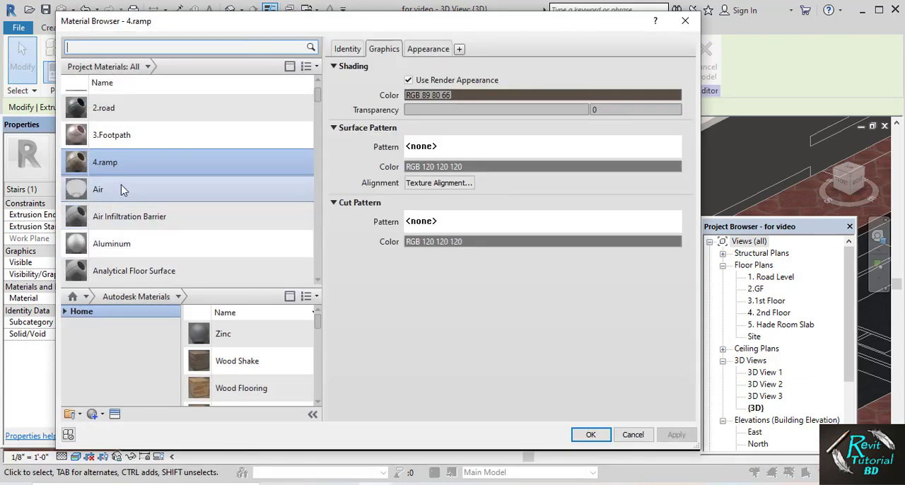
click(121, 164)
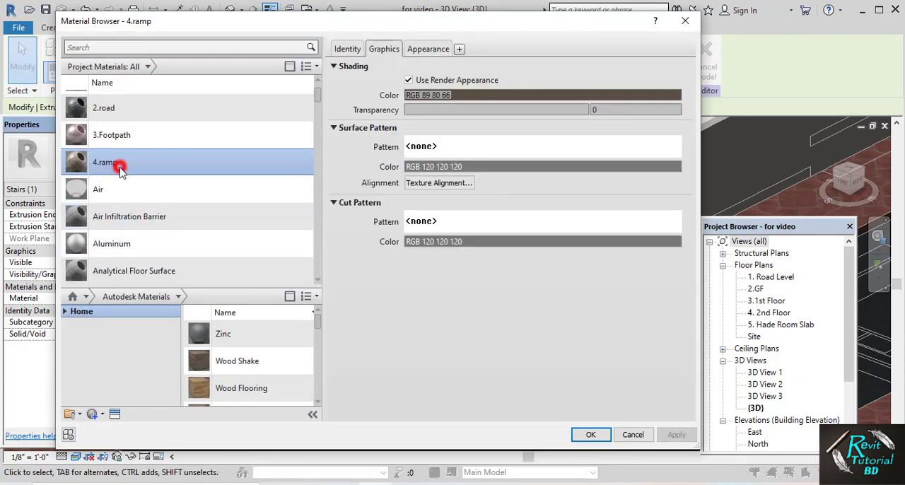
click(585, 434)
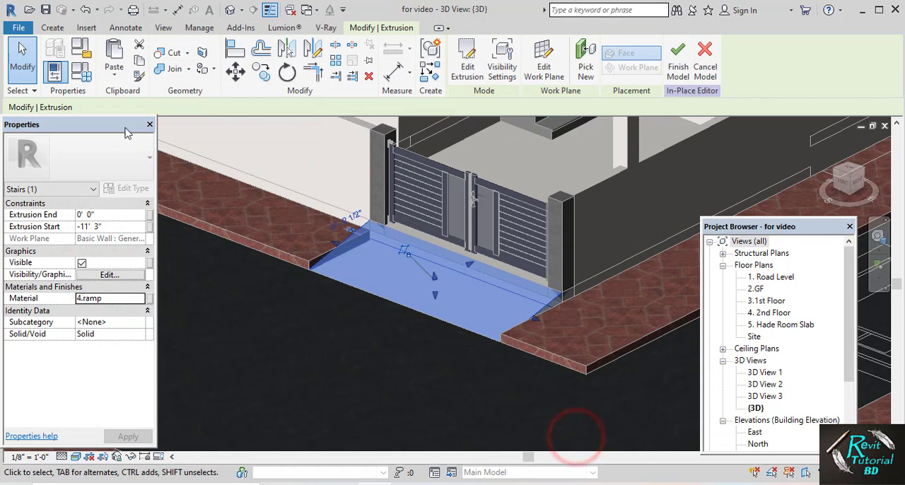
click(673, 59)
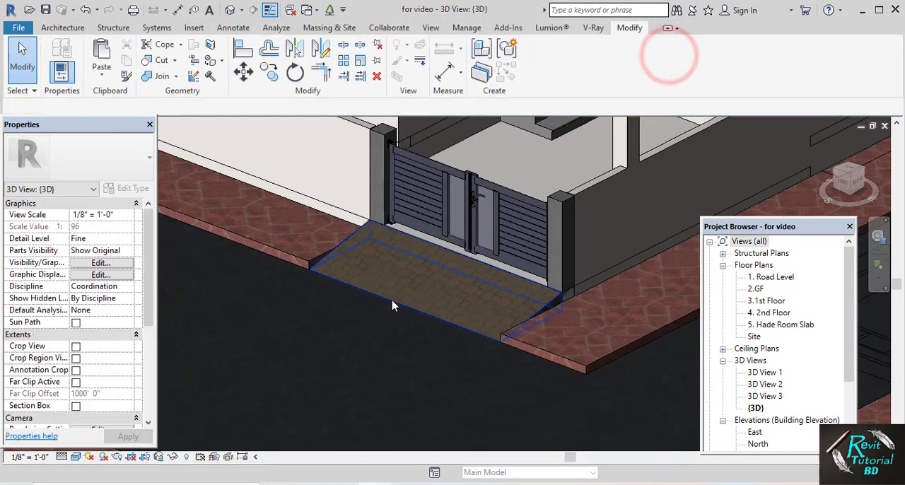
click(24, 67)
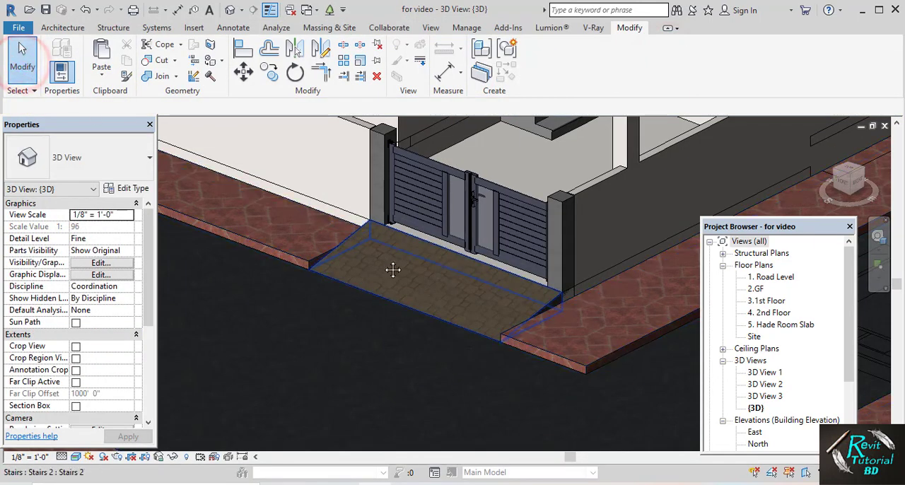
Paint the courtyard floor between the gate and the entrance steps with 4.ramp, then finish painting
middle_drag(393, 270, 381, 322)
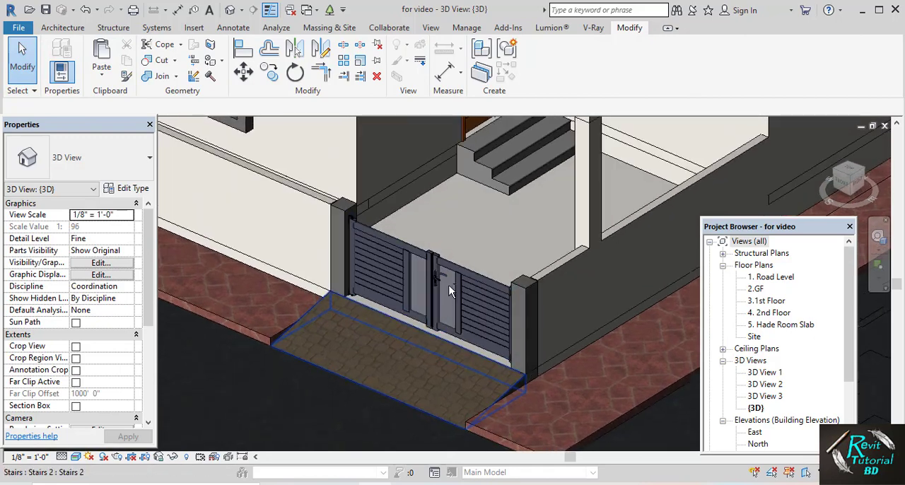
middle_drag(459, 289, 434, 284)
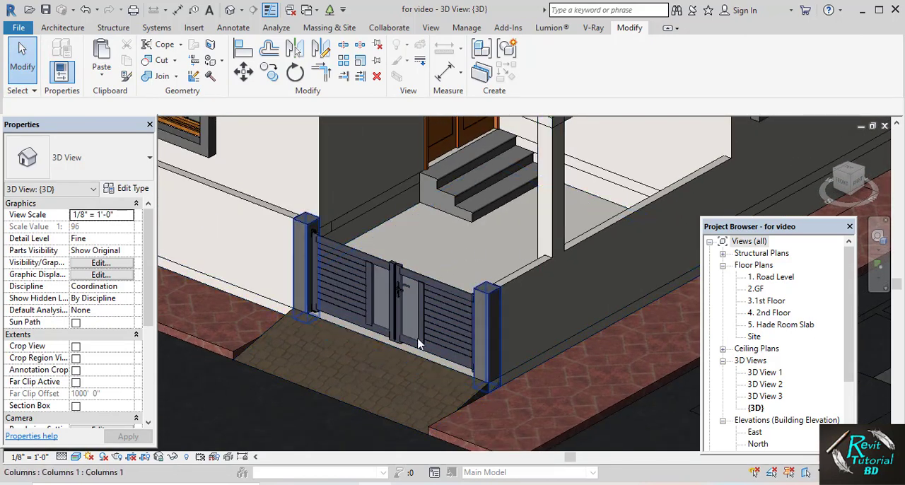
scroll(418, 341, up, 2)
scroll(499, 317, down, 2)
middle_drag(498, 257, 460, 285)
scroll(460, 285, up, 1)
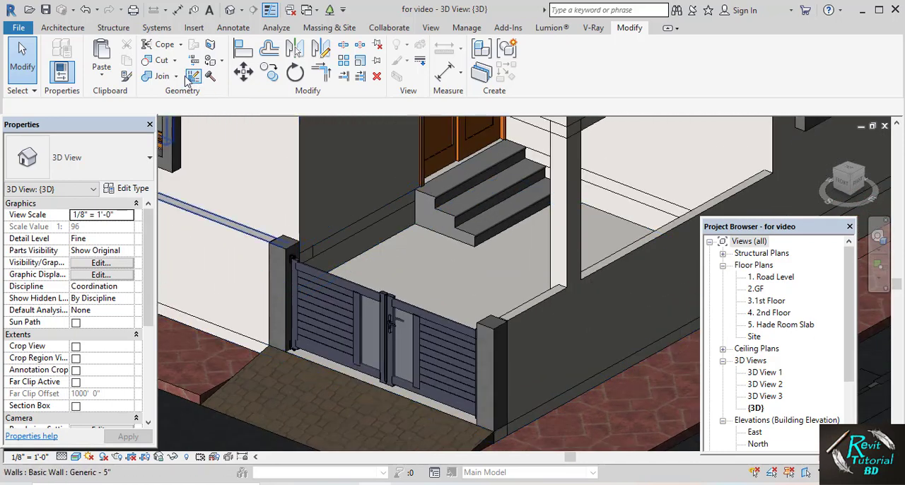
click(211, 60)
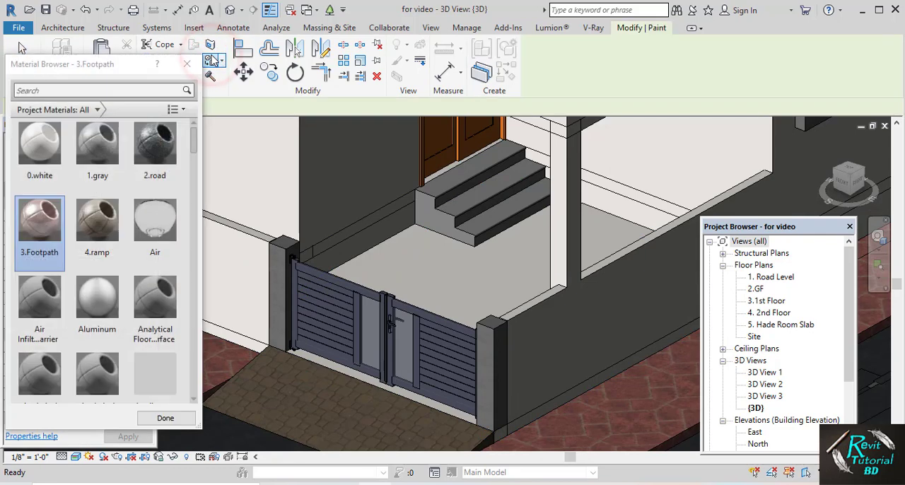
click(97, 223)
click(456, 293)
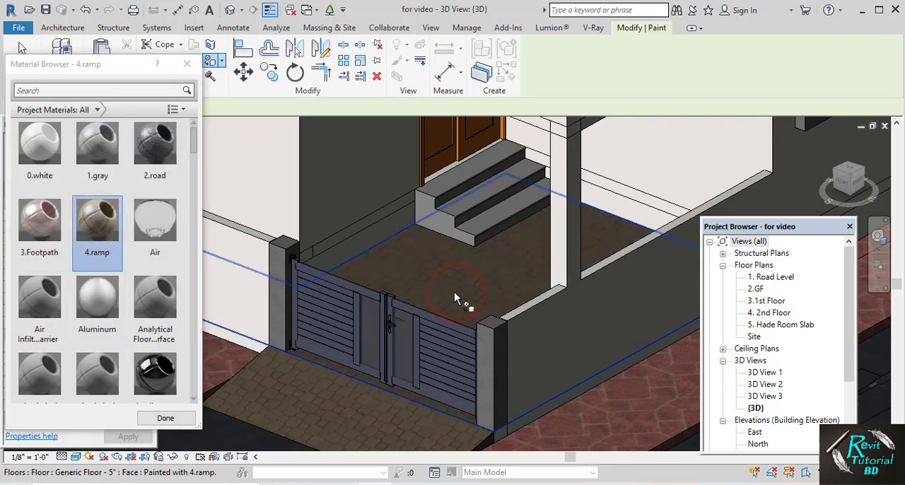
mouse_move(454, 292)
shift+middle_down()
mouse_move(462, 317)
mouse_move(435, 333)
mouse_move(446, 342)
mouse_move(475, 255)
shift+middle_up()
scroll(435, 333, up, 4)
scroll(435, 333, down, 3)
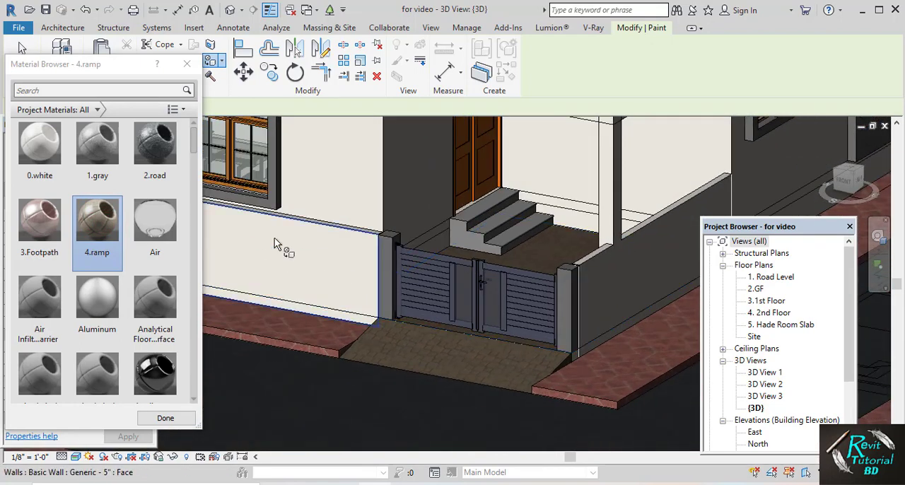
click(186, 68)
Examine the house's front facade, balcony and slotted wall panel for elements still needing a material
scroll(514, 272, down, 1)
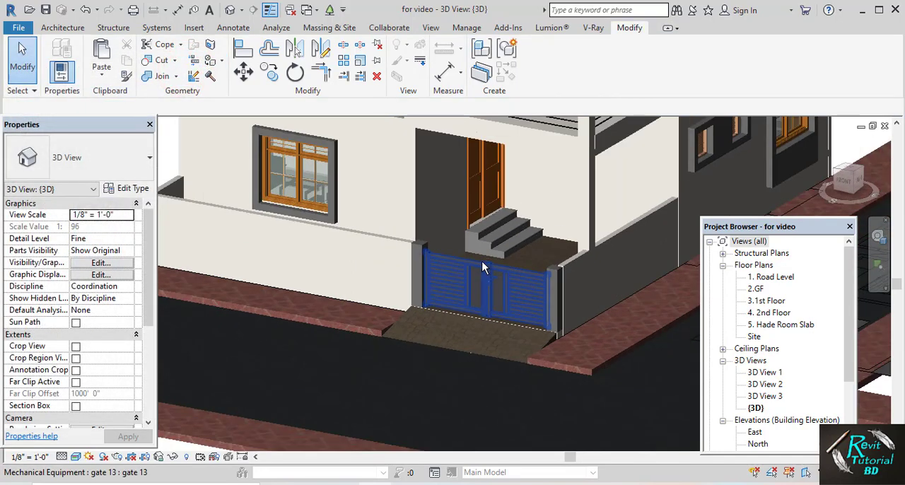
scroll(482, 266, down, 2)
shift+middle_drag(482, 265, 462, 298)
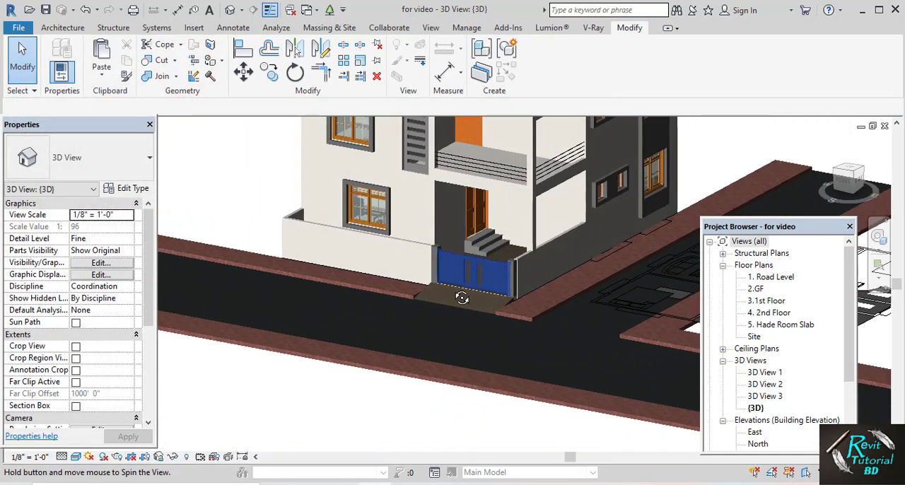
middle_drag(476, 209, 447, 295)
middle_drag(388, 246, 383, 295)
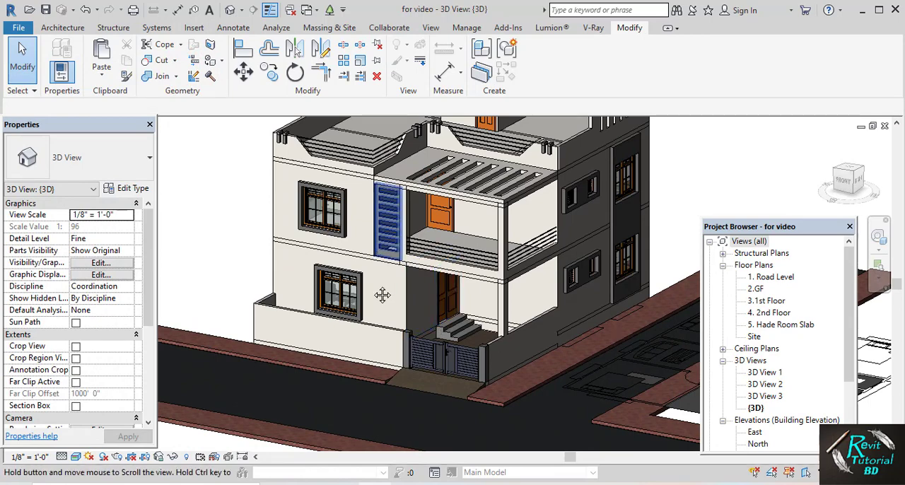
scroll(419, 259, up, 5)
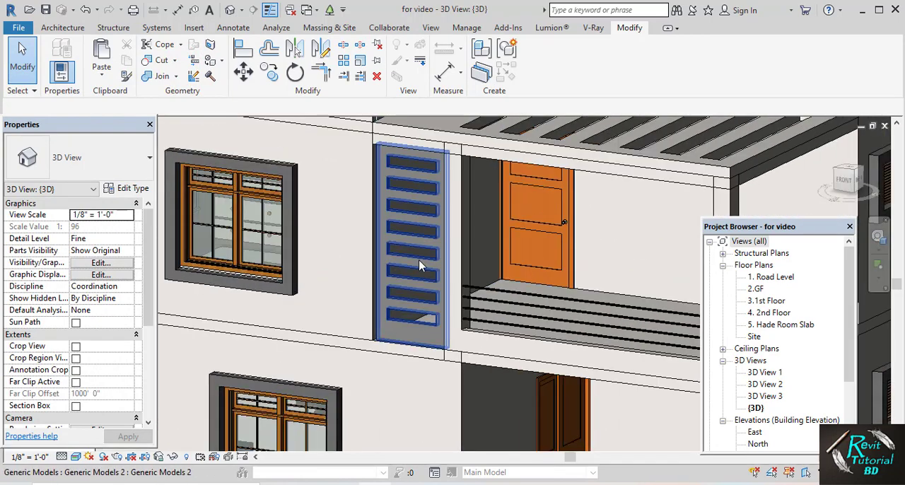
scroll(415, 293, down, 2)
middle_drag(415, 293, 414, 306)
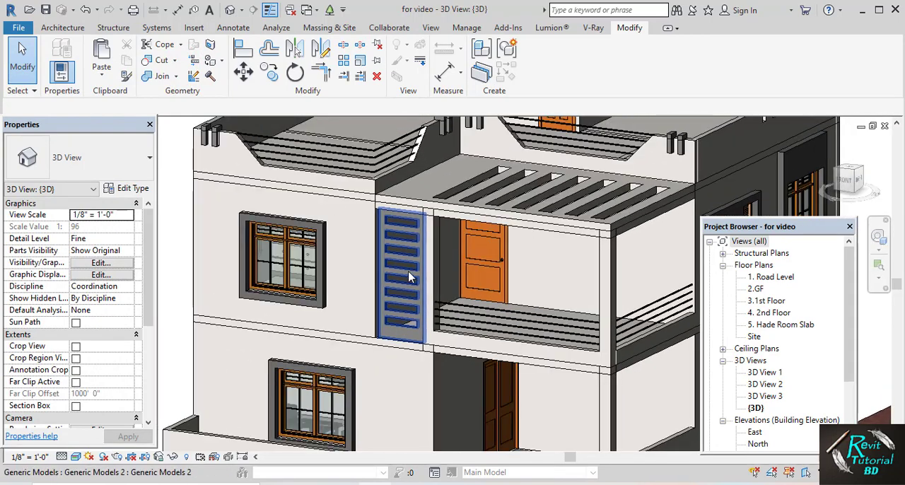
Create another new material in the project's material library and open its name for editing
click(467, 28)
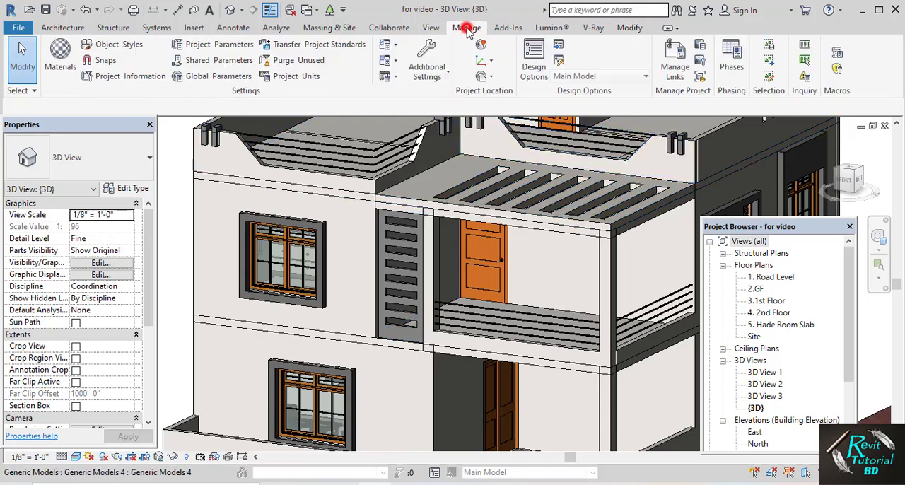
click(61, 53)
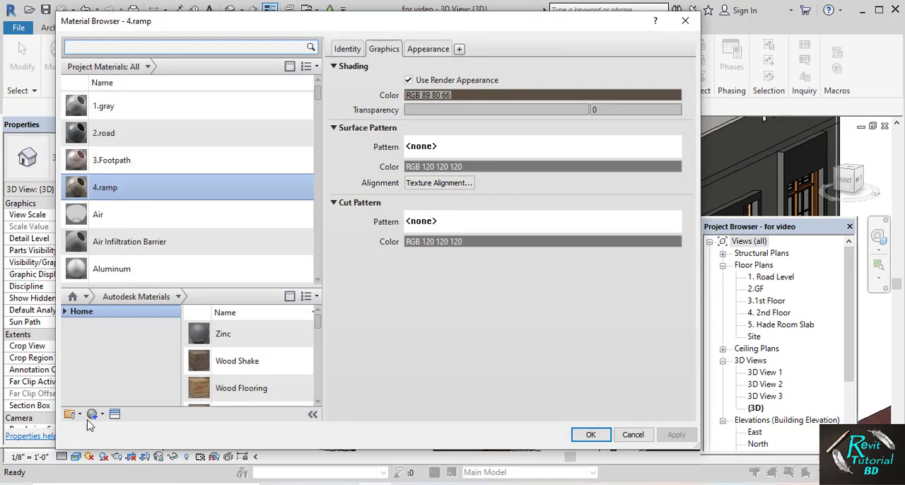
click(92, 414)
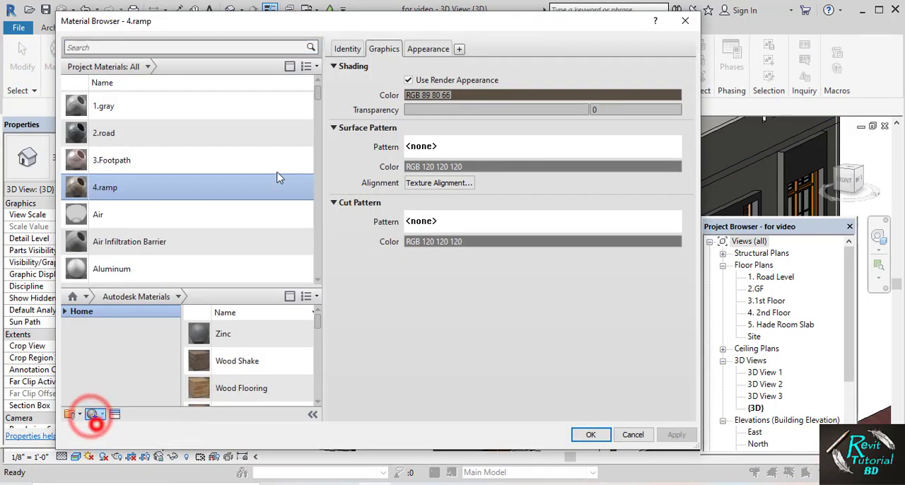
click(98, 422)
click(342, 49)
triple_click(438, 69)
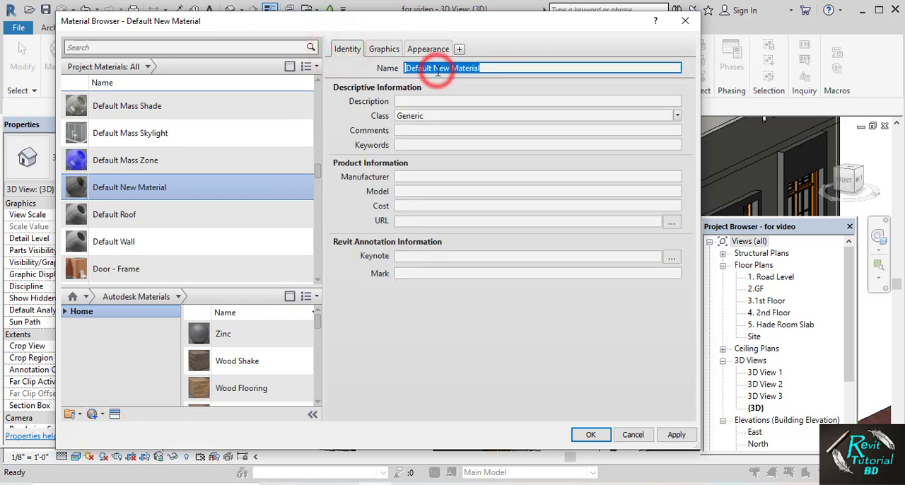
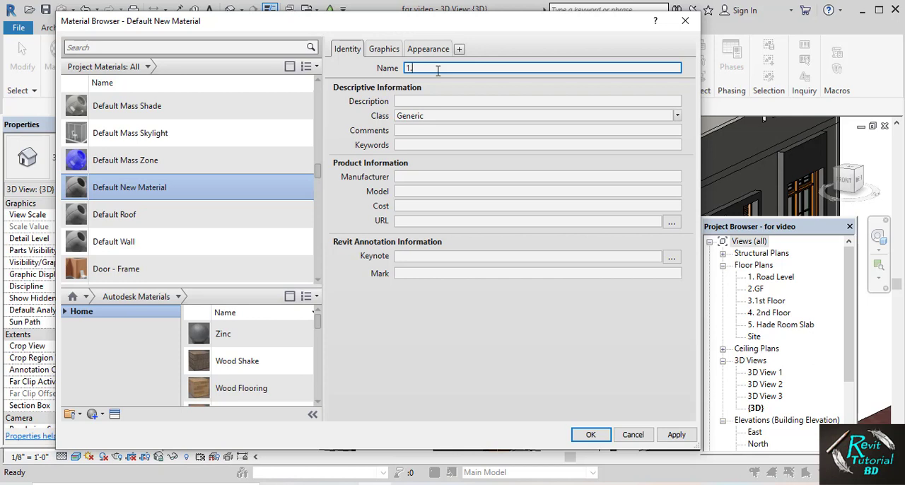
Name the new material 1. and give it an orange appearance color, RGB 253 126 0, that its shading also uses
click(386, 50)
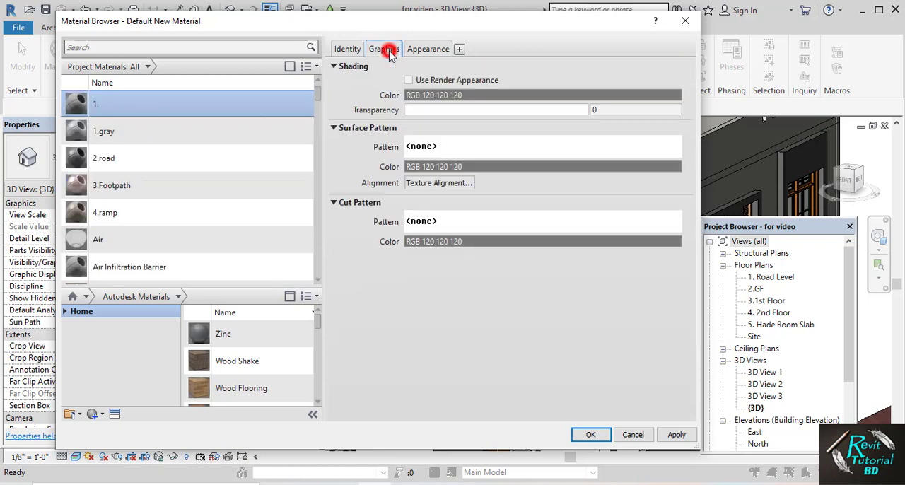
click(408, 80)
click(428, 49)
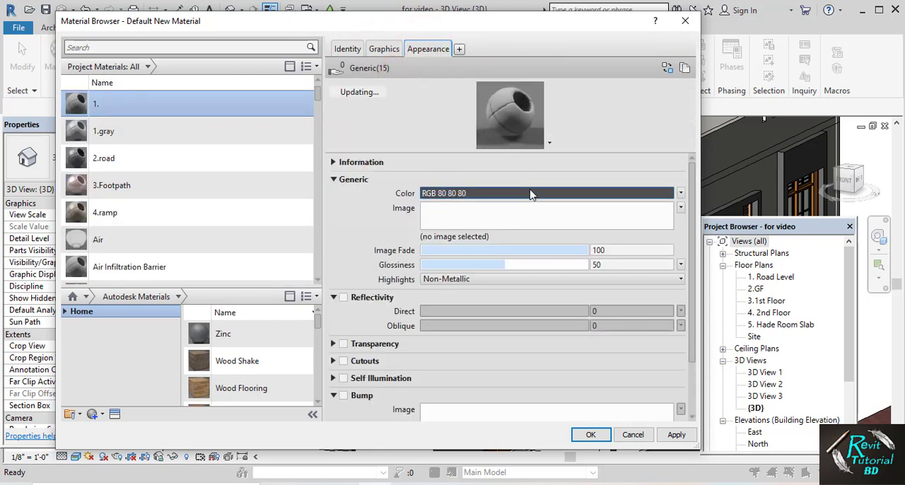
click(532, 193)
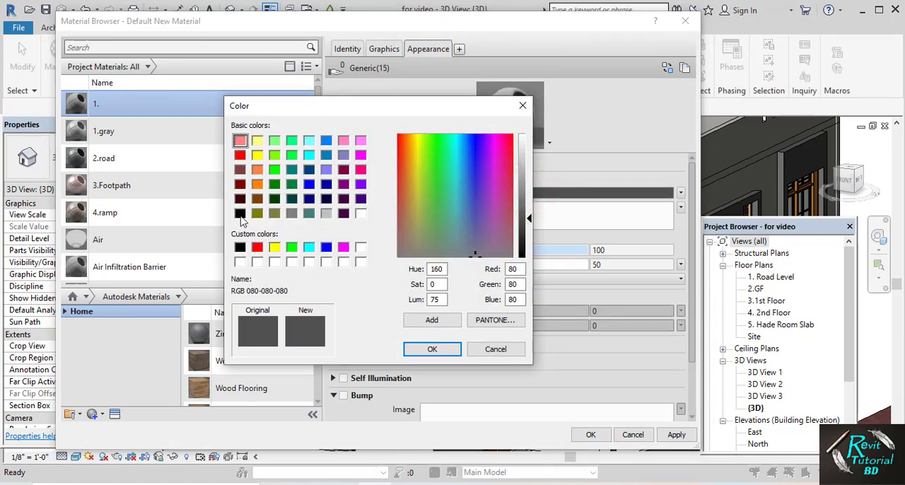
click(256, 184)
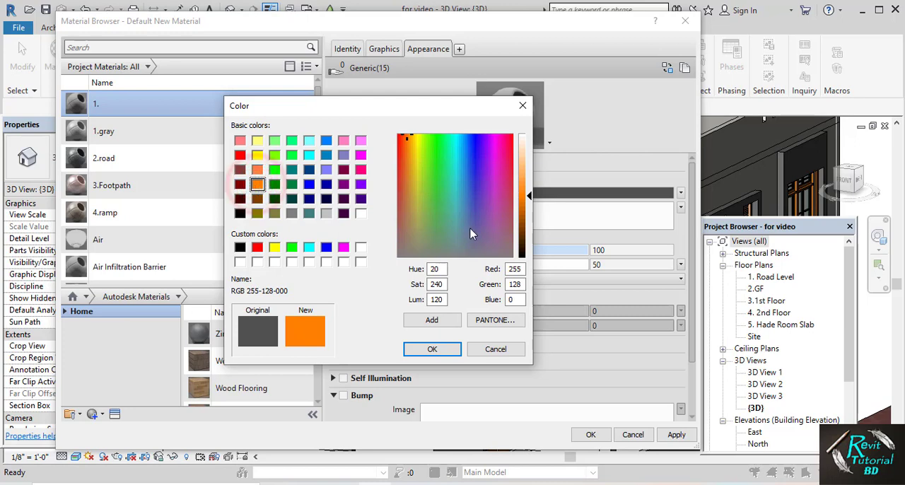
drag(526, 193, 526, 204)
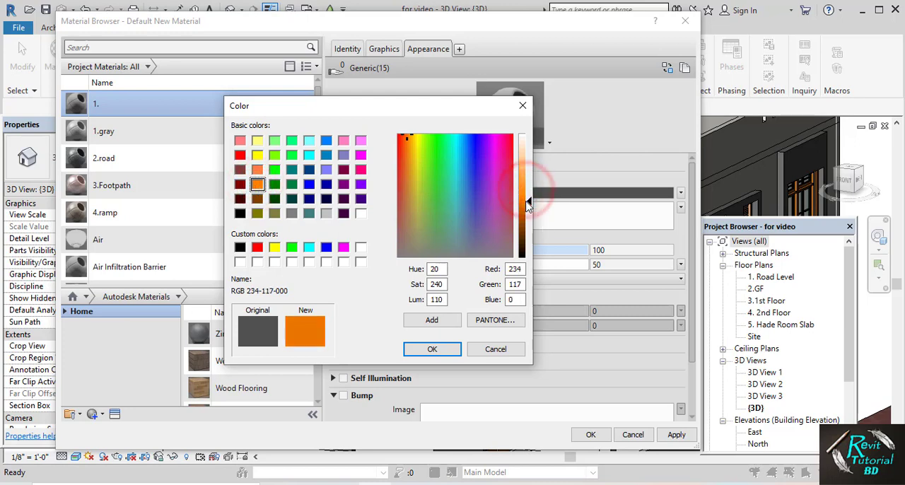
click(432, 349)
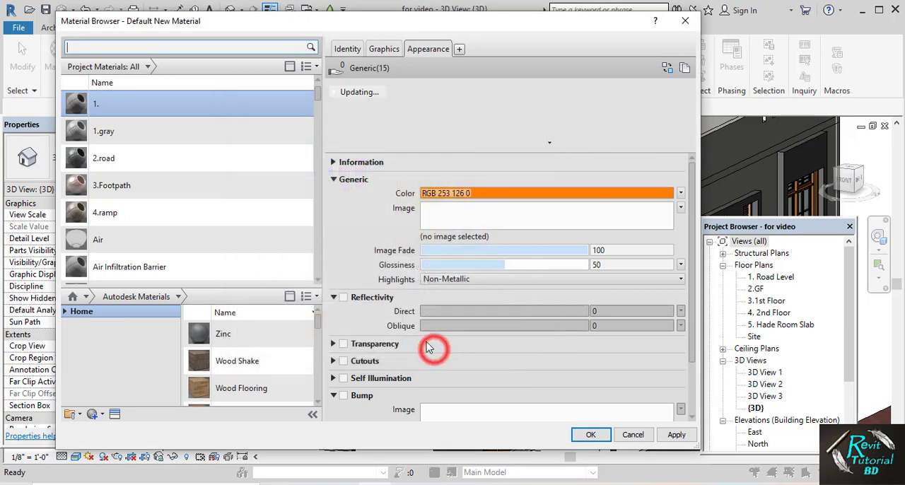
Enable reflectivity for material 1. with a direct value of 9, then apply and accept the material
click(343, 297)
click(616, 309)
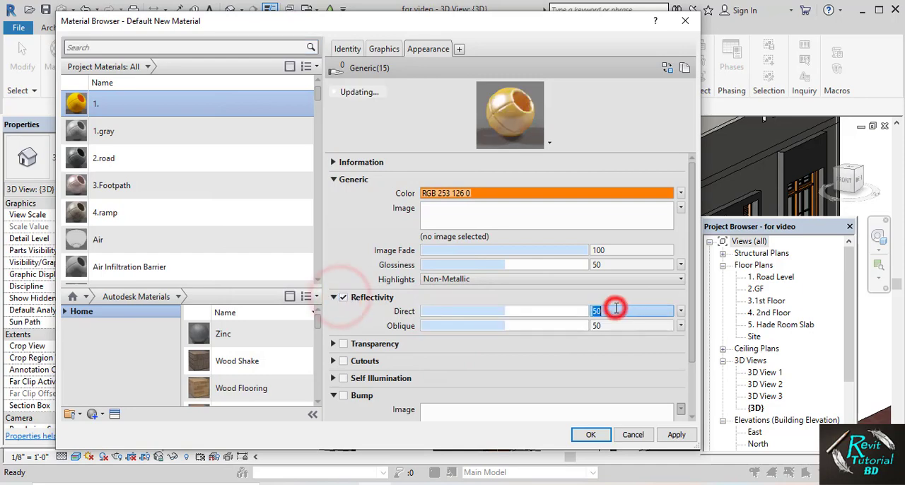
text(9)
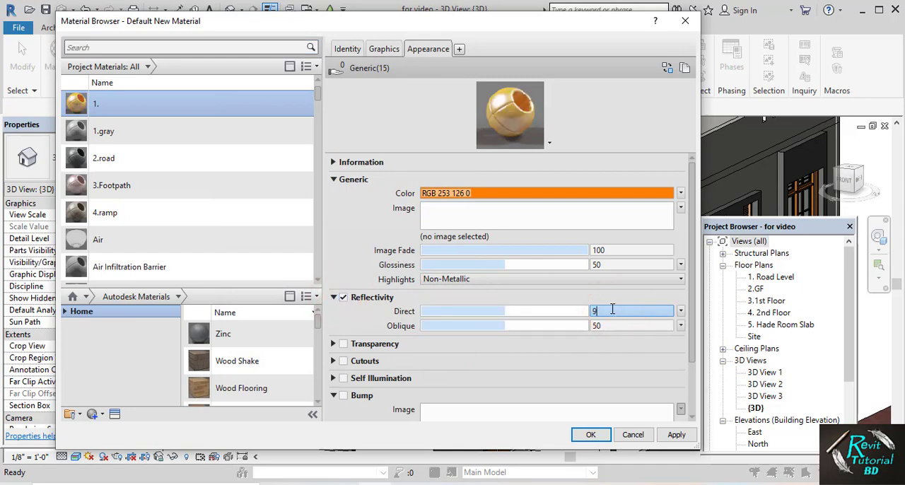
click(677, 435)
click(591, 434)
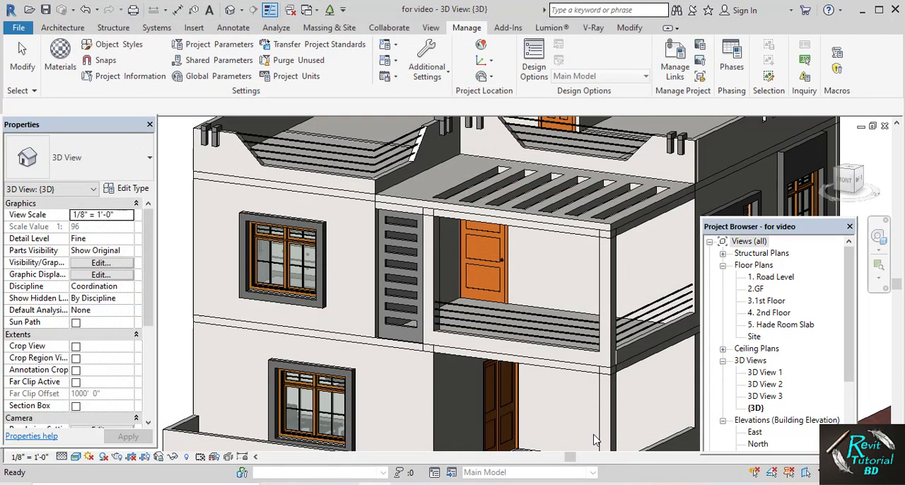
Edit the slotted wall panel beside the balcony in place, assign 1. as its extrusion material and finish the model
click(396, 266)
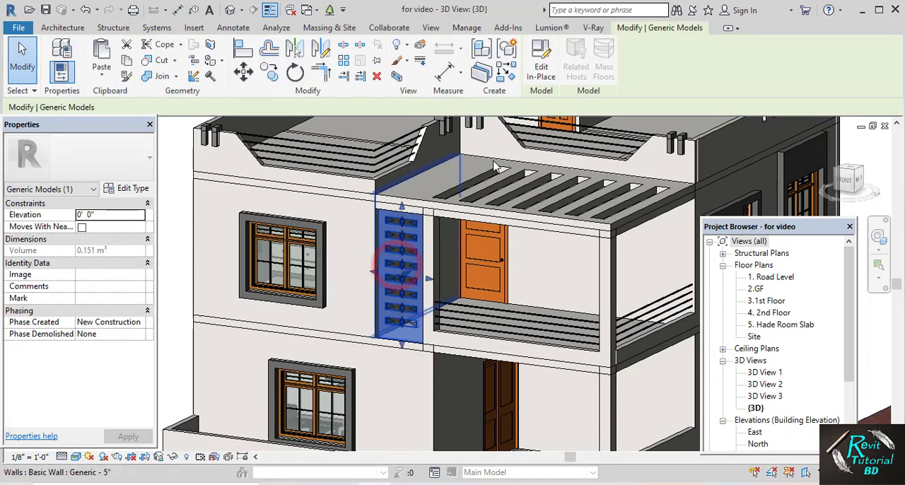
click(541, 72)
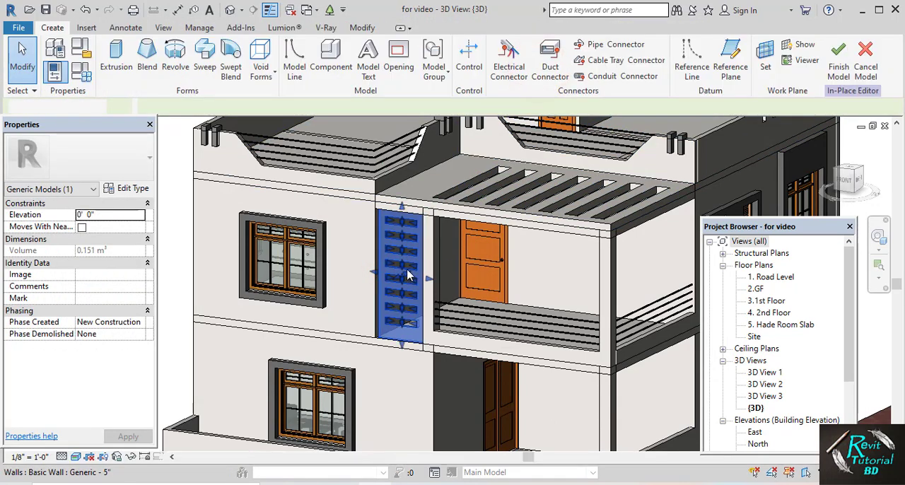
click(400, 271)
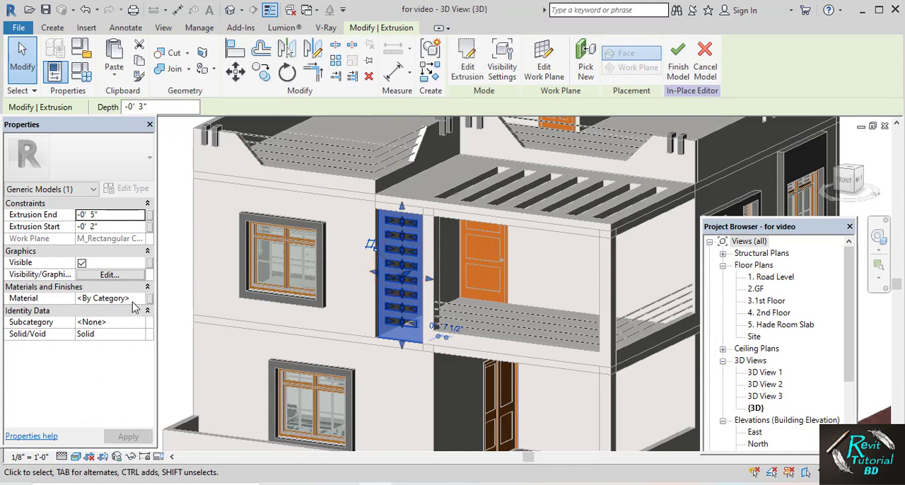
click(134, 303)
click(140, 298)
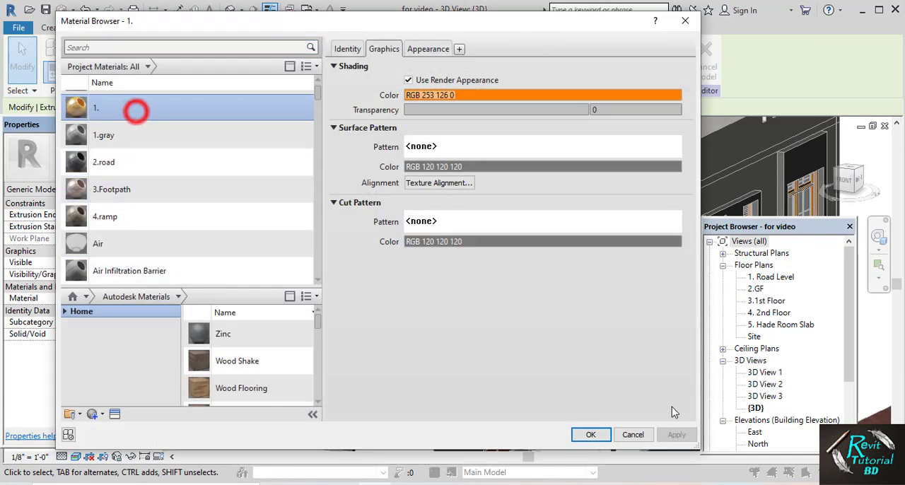
click(589, 434)
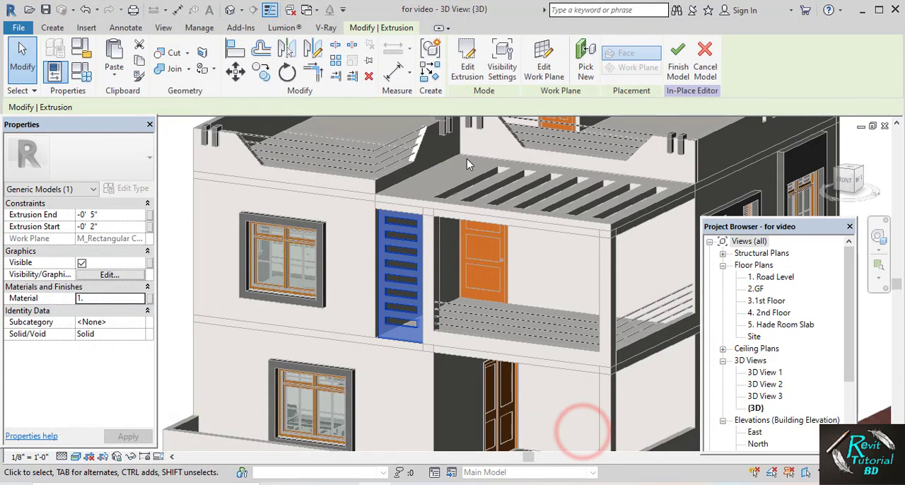
click(676, 62)
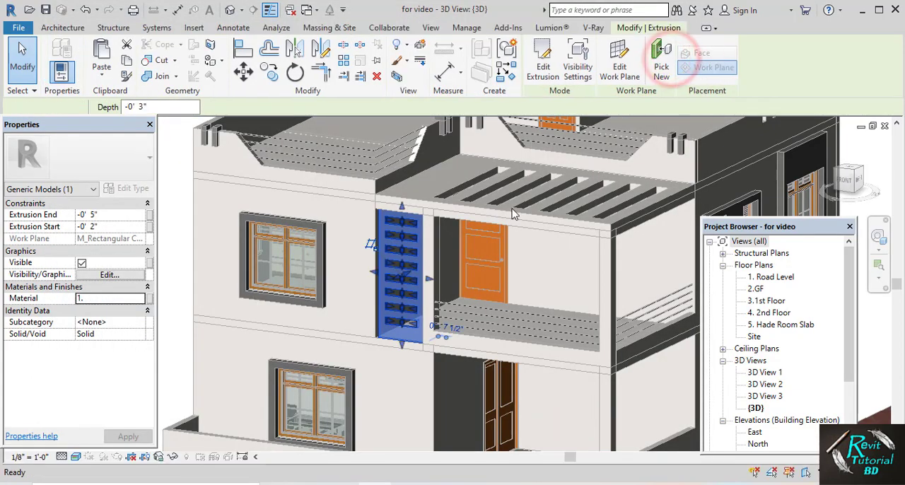
Open the small L-shaped brackets on the front roof parapet for in-place editing
scroll(476, 224, down, 3)
shift+middle_drag(294, 235, 396, 232)
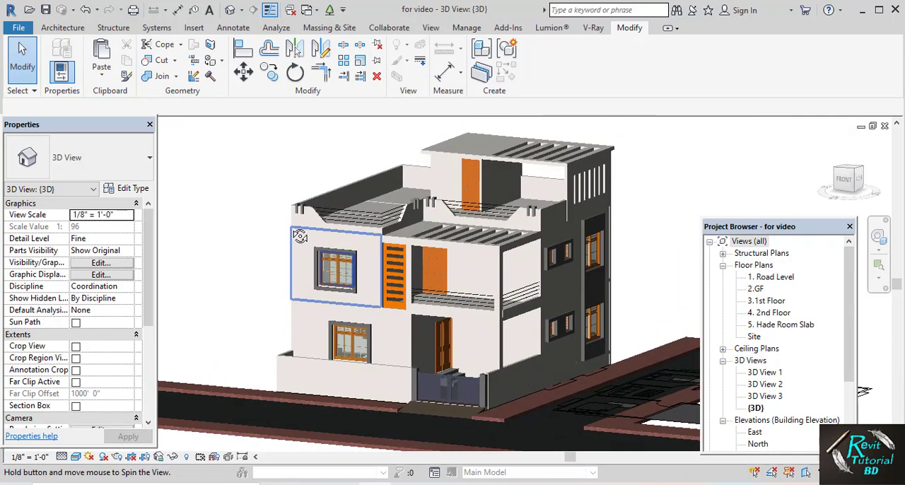
scroll(526, 242, up, 3)
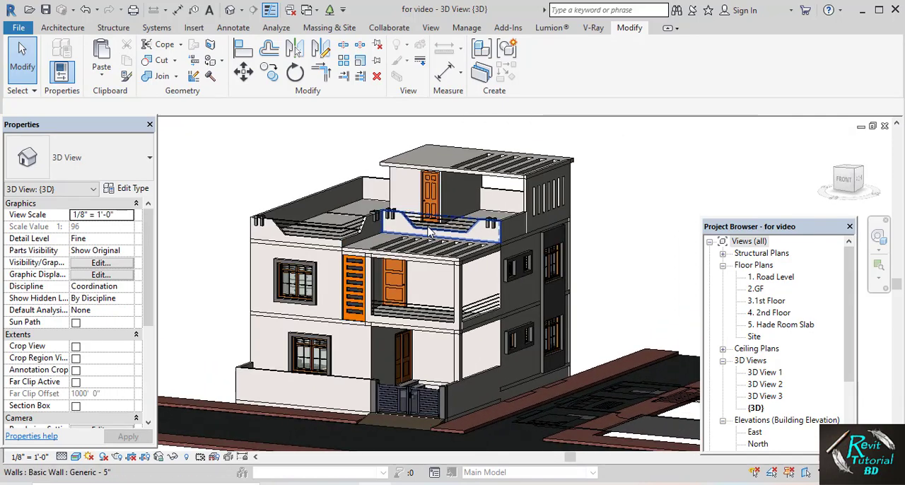
scroll(527, 242, up, 5)
click(527, 205)
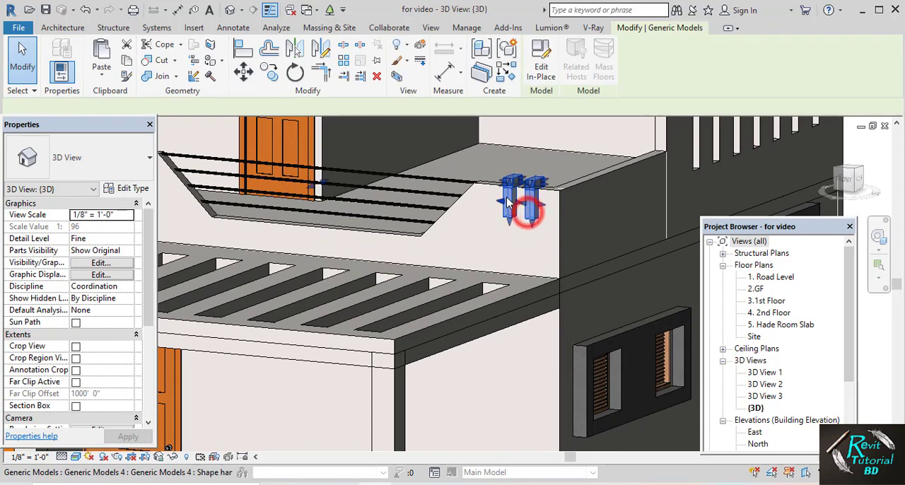
click(546, 67)
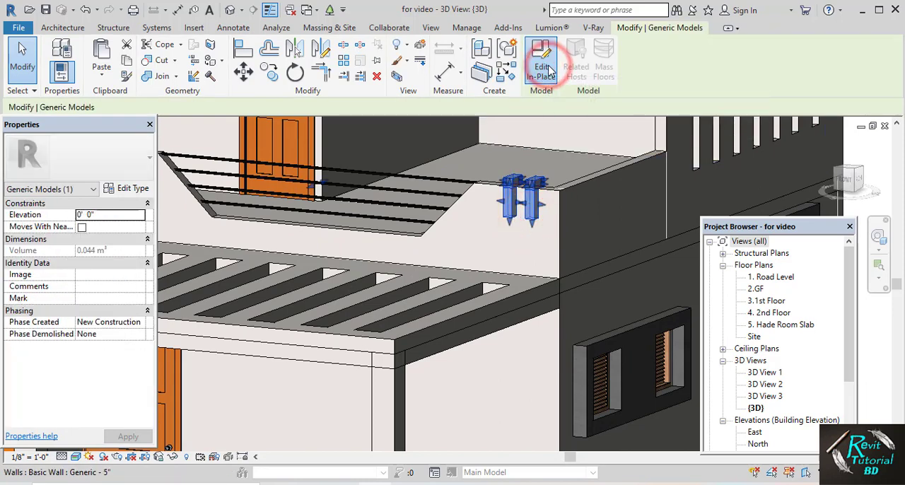
Assign material 1. to all the bracket extrusions along the front roof parapets and finish the model
click(536, 201)
ctrl+click(540, 183)
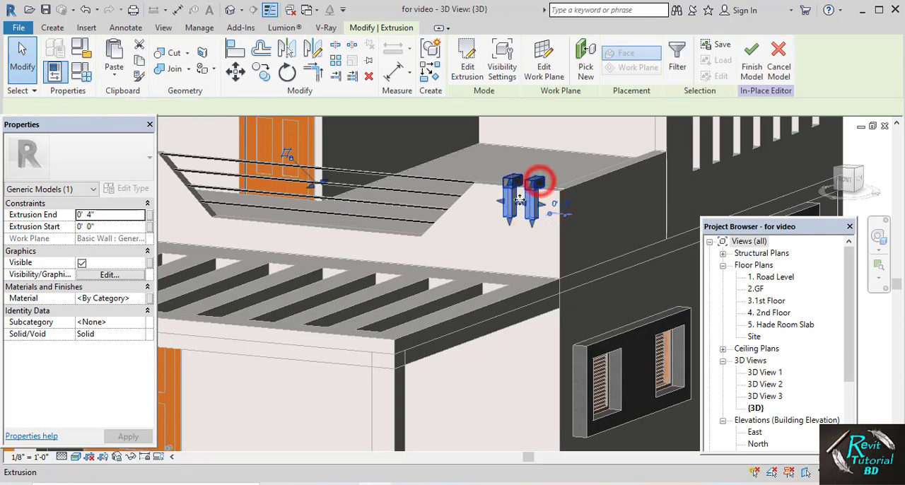
scroll(528, 237, down, 2)
middle_drag(526, 247, 598, 266)
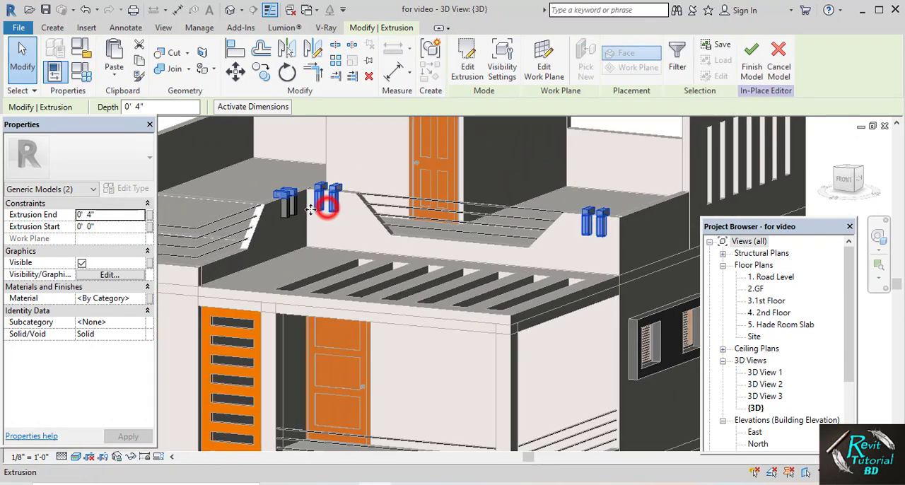
ctrl+click(292, 208)
middle_drag(293, 210, 663, 202)
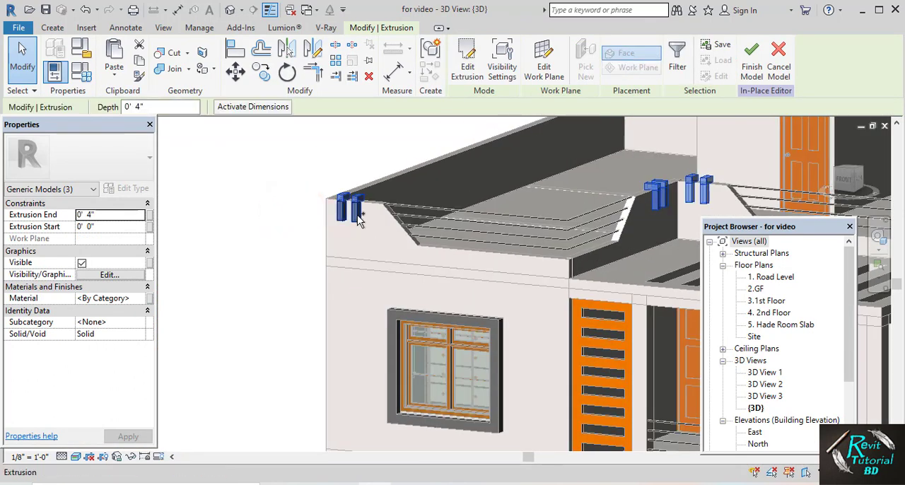
ctrl+click(348, 213)
click(139, 300)
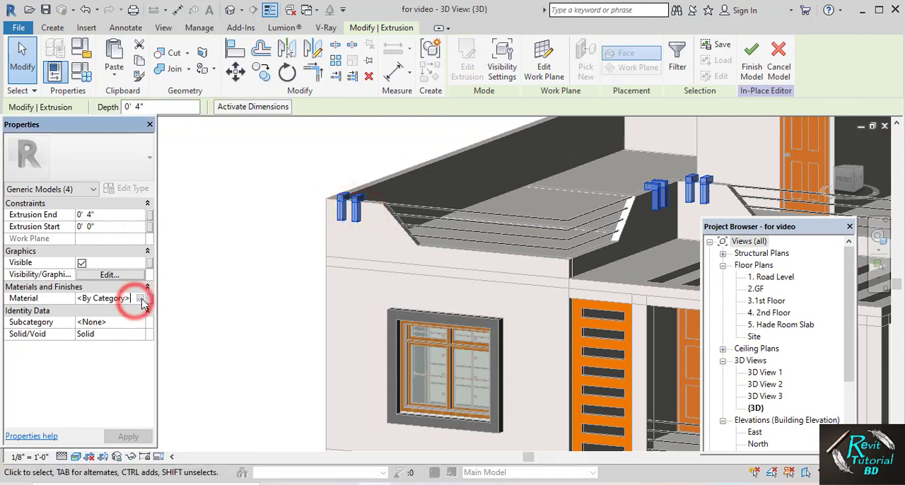
click(141, 300)
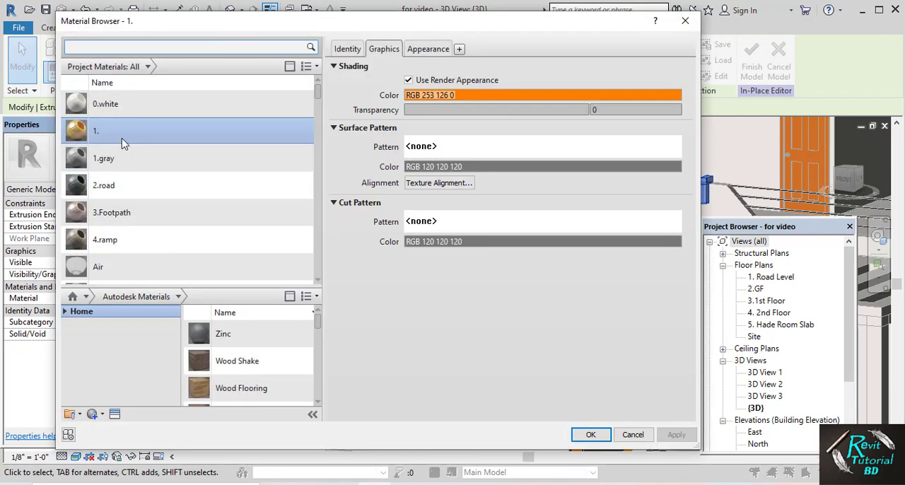
click(587, 434)
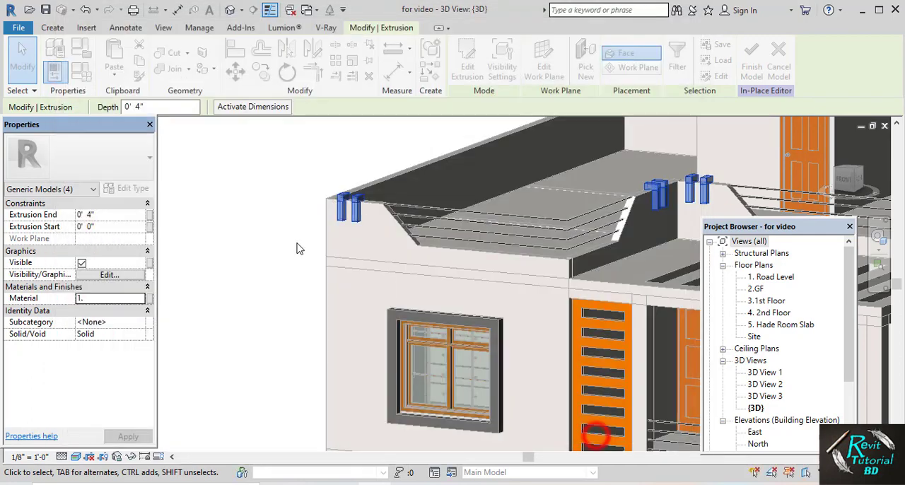
click(256, 205)
scroll(256, 205, down, 3)
shift+middle_drag(256, 198, 357, 203)
click(461, 55)
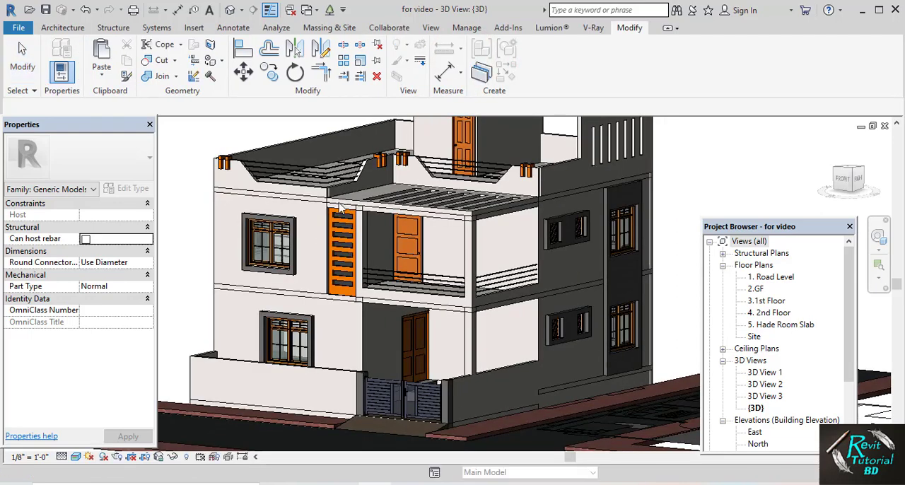
Inspect the footpath paving beside the gate ramp and open the appearance settings of the 3.Footpath material
middle_drag(323, 264, 409, 203)
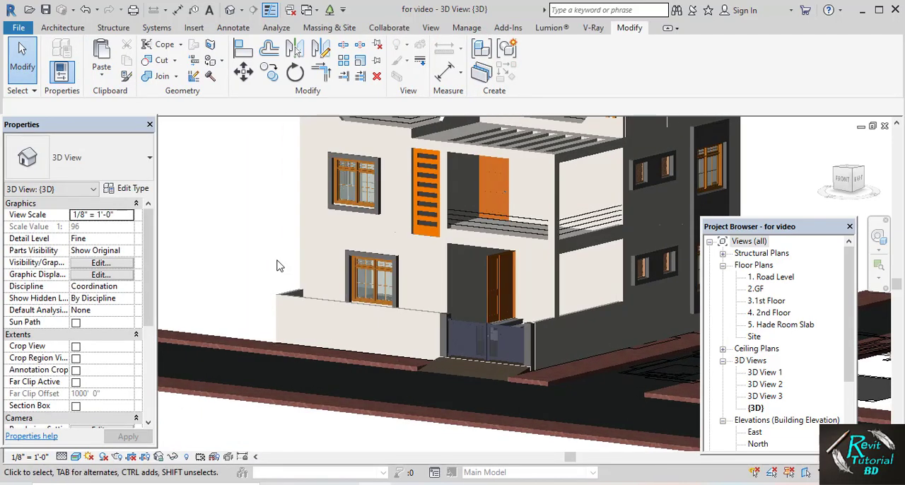
shift+middle_drag(279, 262, 280, 324)
scroll(280, 324, up, 5)
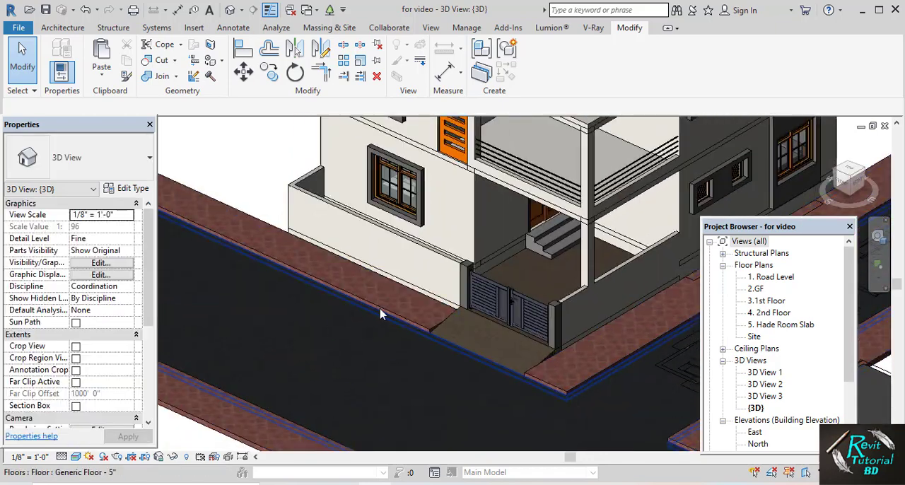
scroll(407, 300, up, 3)
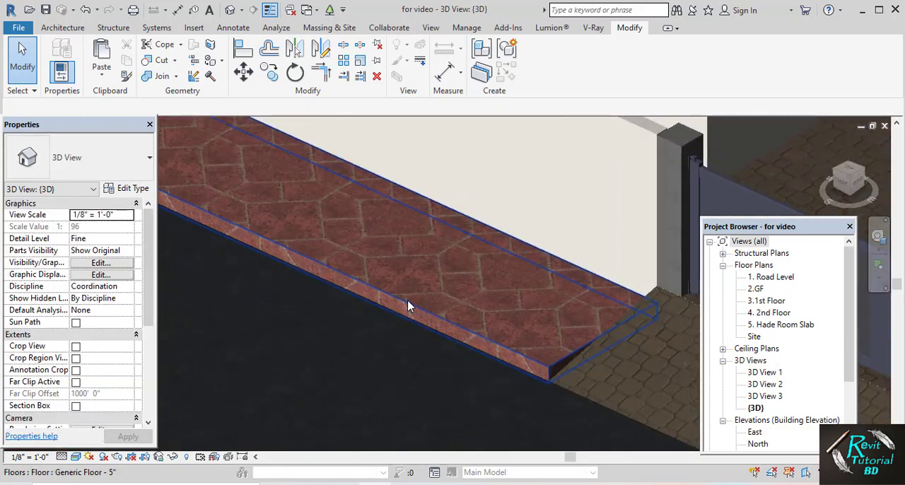
scroll(407, 300, down, 3)
mouse_move(407, 300)
shift+middle_down()
mouse_move(429, 240)
mouse_move(406, 259)
mouse_move(397, 285)
shift+middle_up()
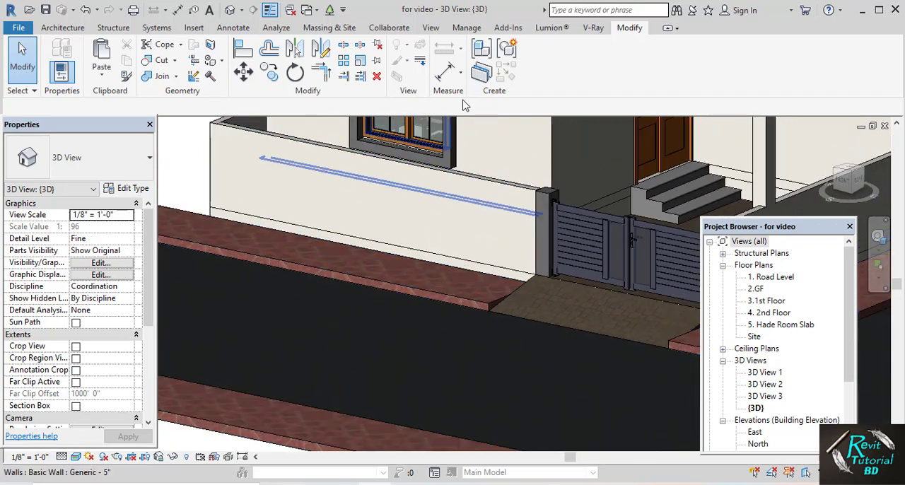
click(466, 29)
click(61, 64)
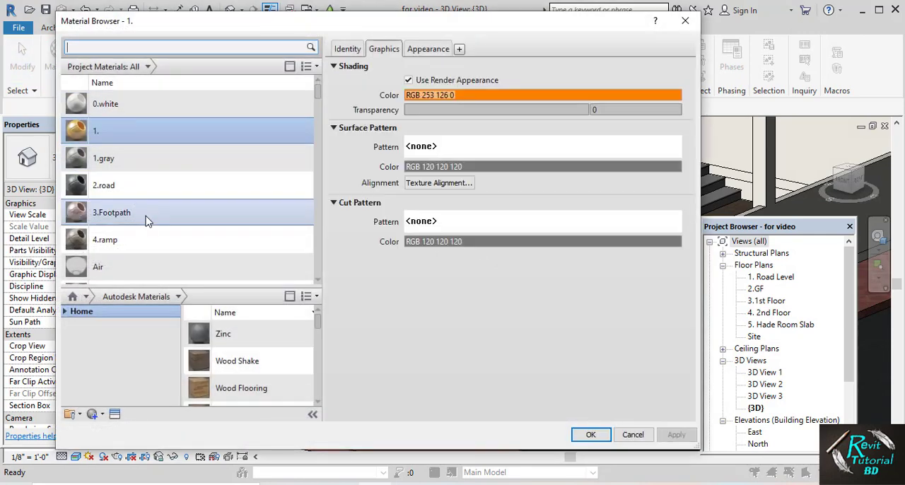
click(144, 219)
click(432, 49)
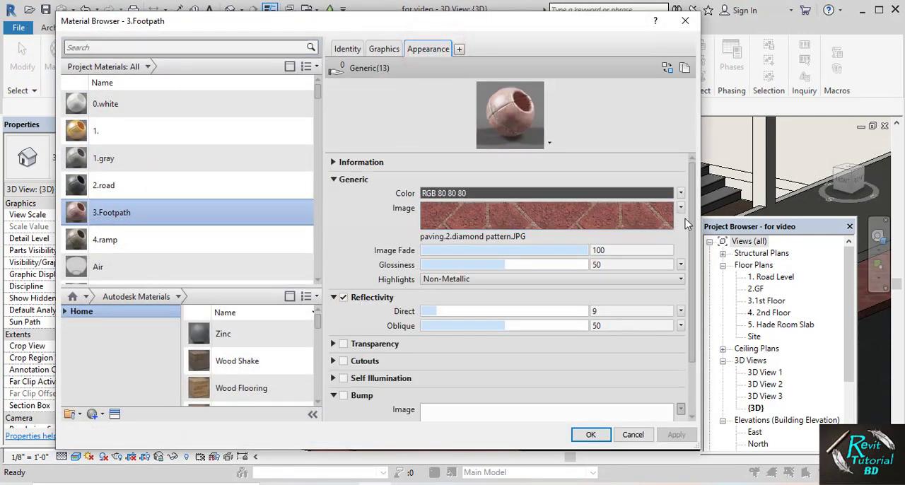
Replace the 3.Footpath material's appearance image with Masonry.Unit Masonry.Brick.Modular.Basket Weave.jpg and accept the material changes
click(646, 213)
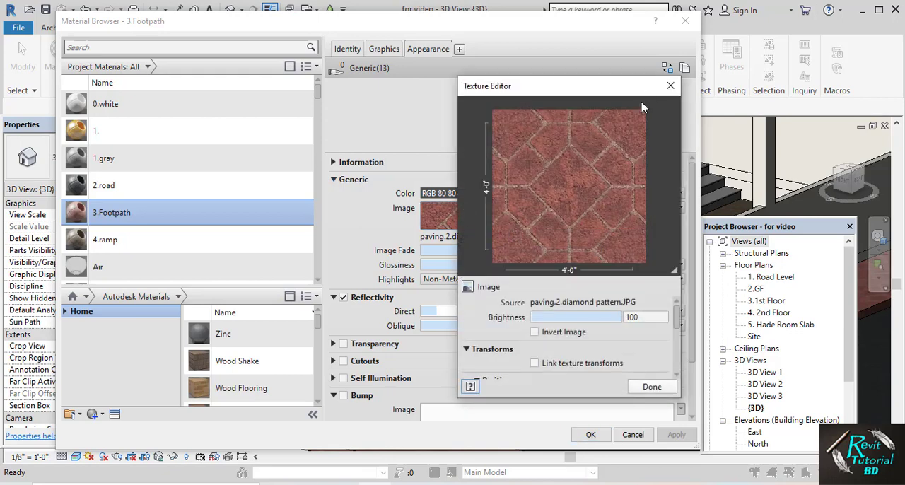
click(672, 86)
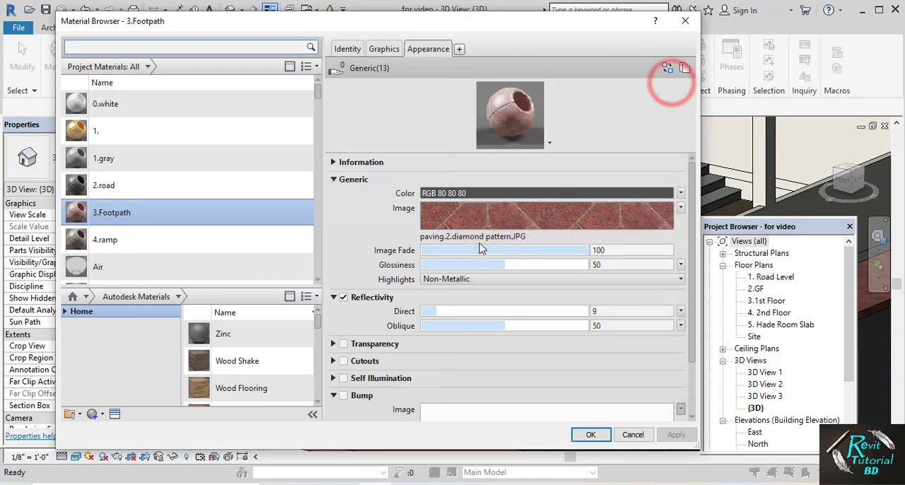
click(479, 239)
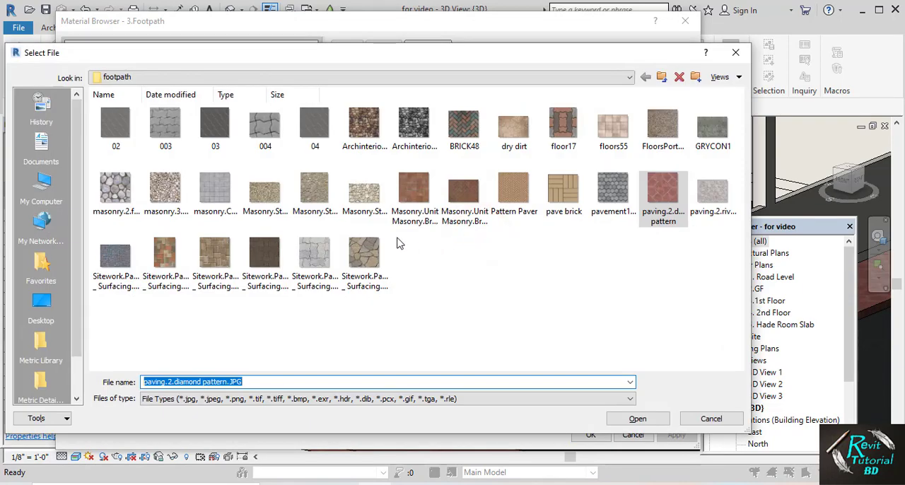
ctrl+scroll(366, 260, up, 3)
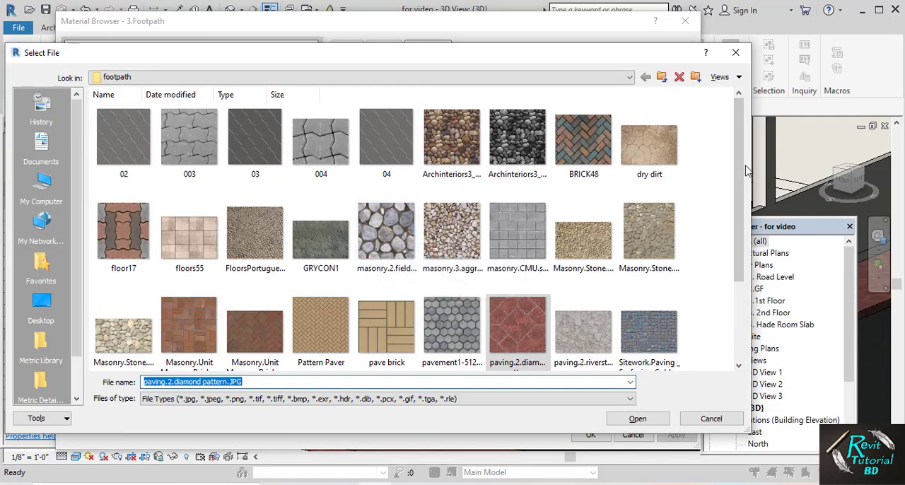
drag(739, 164, 724, 261)
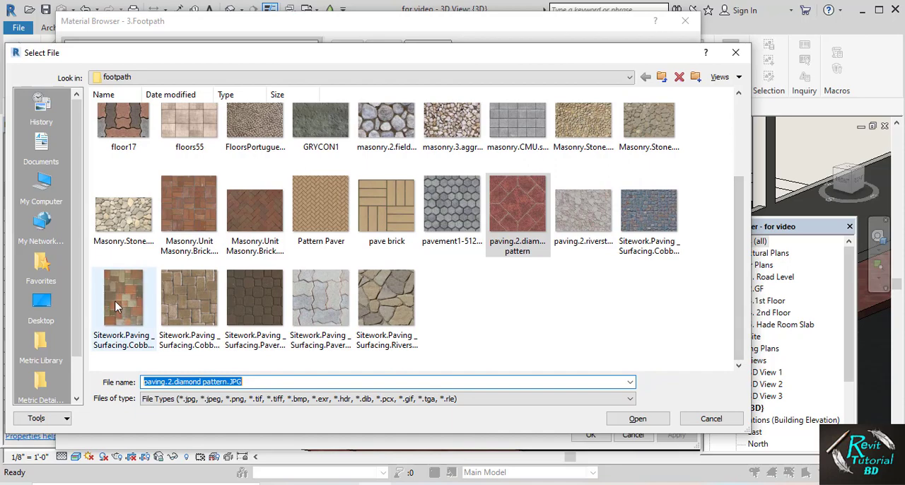
click(189, 198)
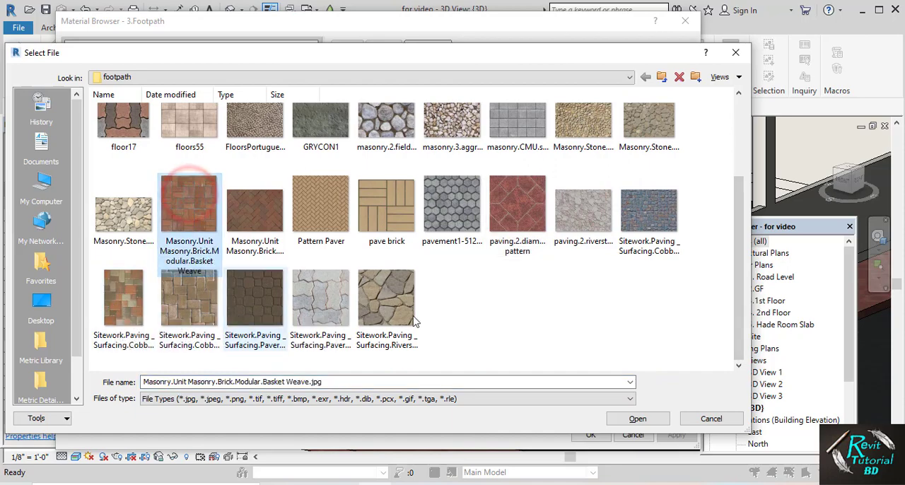
click(615, 419)
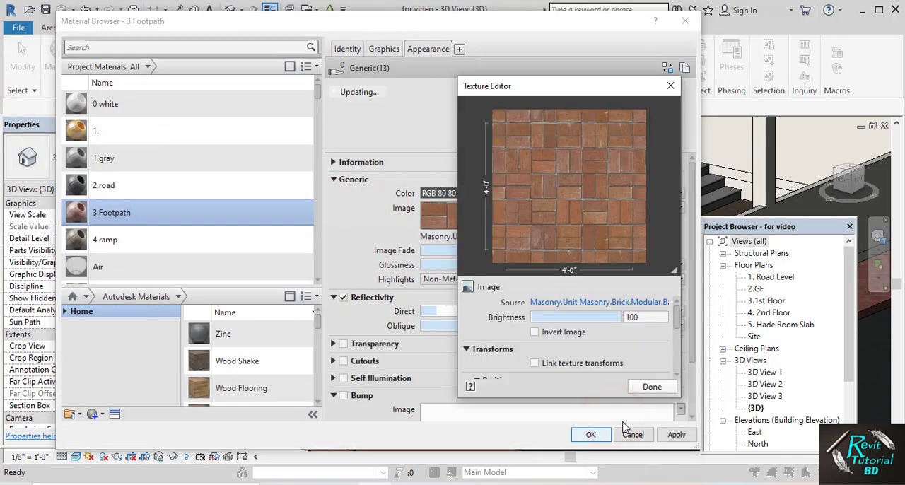
click(675, 321)
click(652, 387)
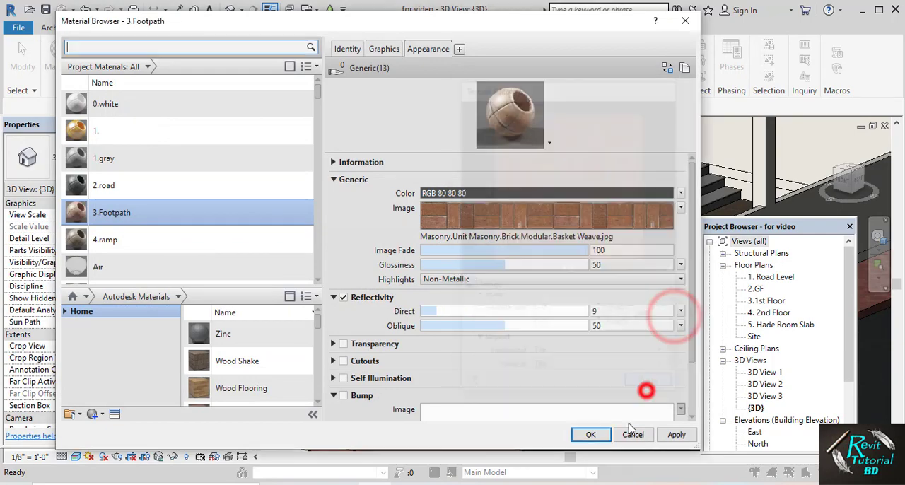
click(592, 432)
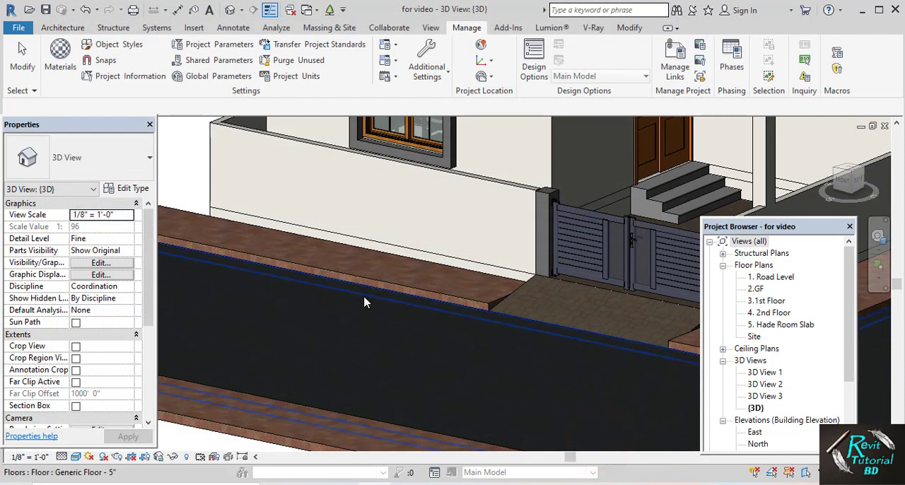
Examine the brick texture on the footpaths along the road and around the entrance gate ramp
shift+middle_drag(365, 301, 415, 363)
scroll(426, 349, up, 9)
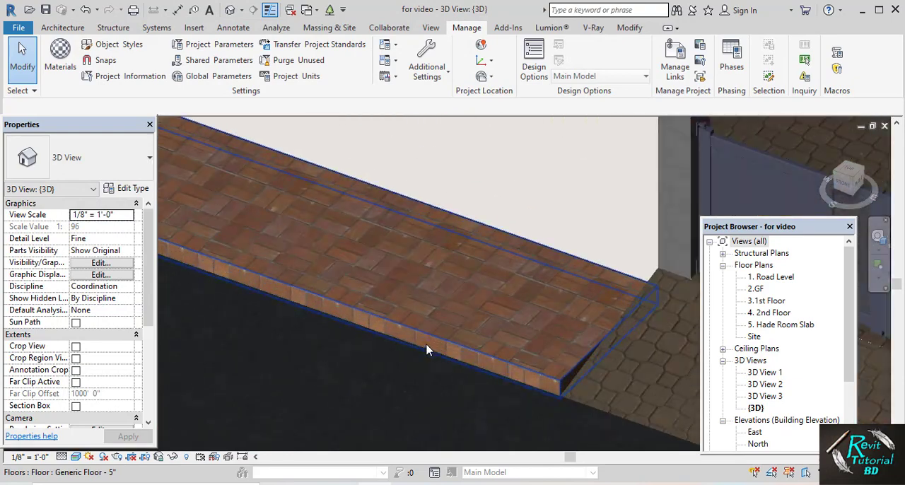
scroll(426, 350, down, 2)
scroll(426, 349, down, 6)
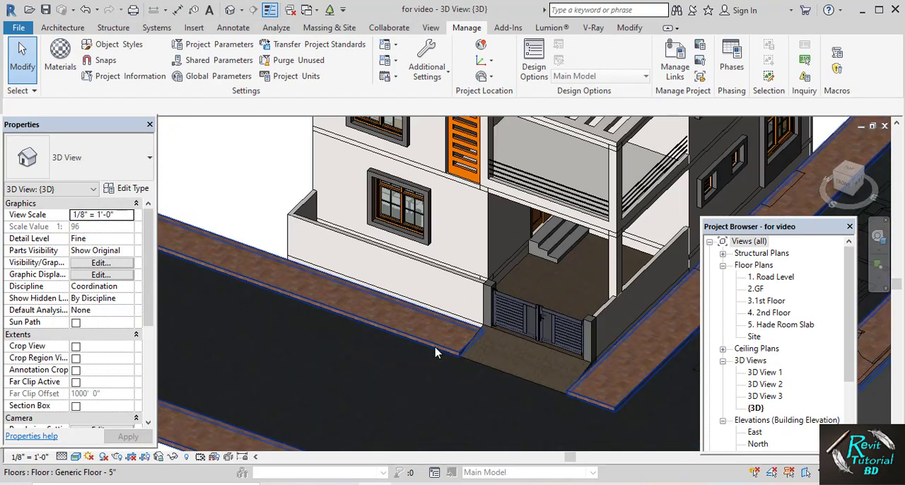
shift+middle_drag(434, 348, 328, 247)
scroll(378, 249, up, 3)
middle_drag(384, 251, 333, 234)
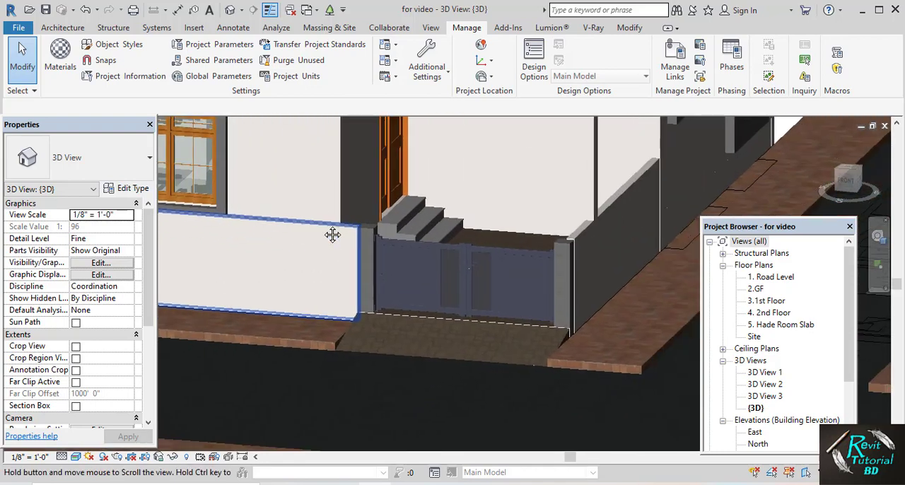
scroll(365, 261, up, 4)
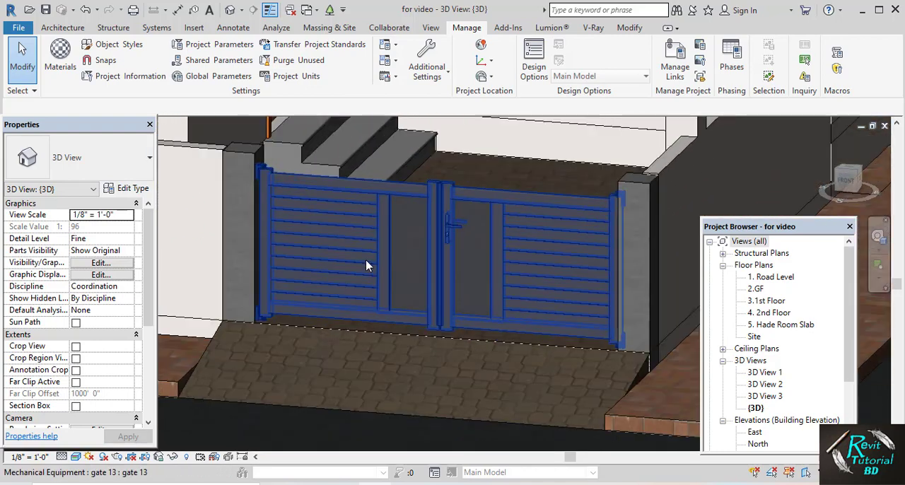
Open the type properties of the entrance gate and set its Cadiou Raden CAD010016 4 material to 0.white
click(366, 257)
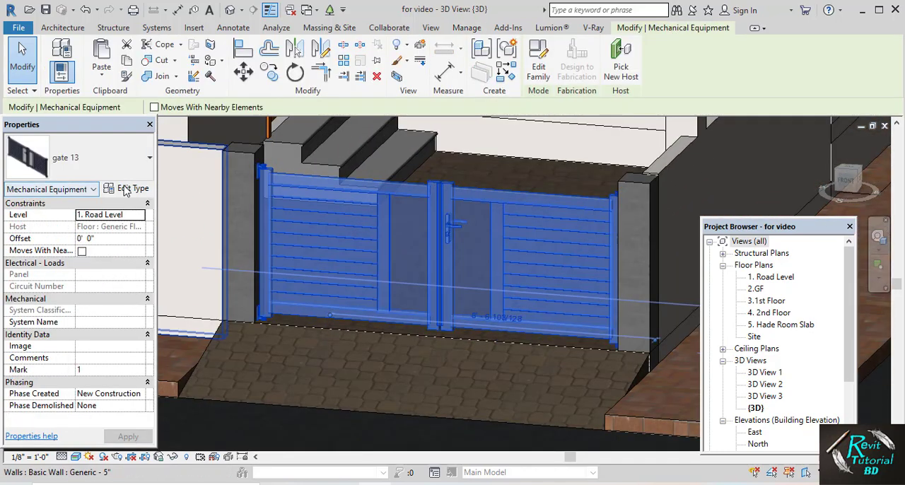
click(125, 188)
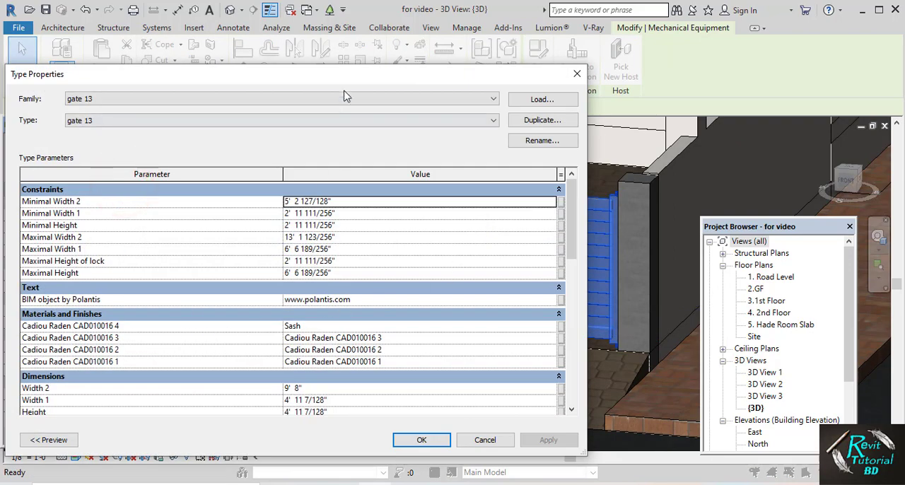
drag(338, 70, 362, 25)
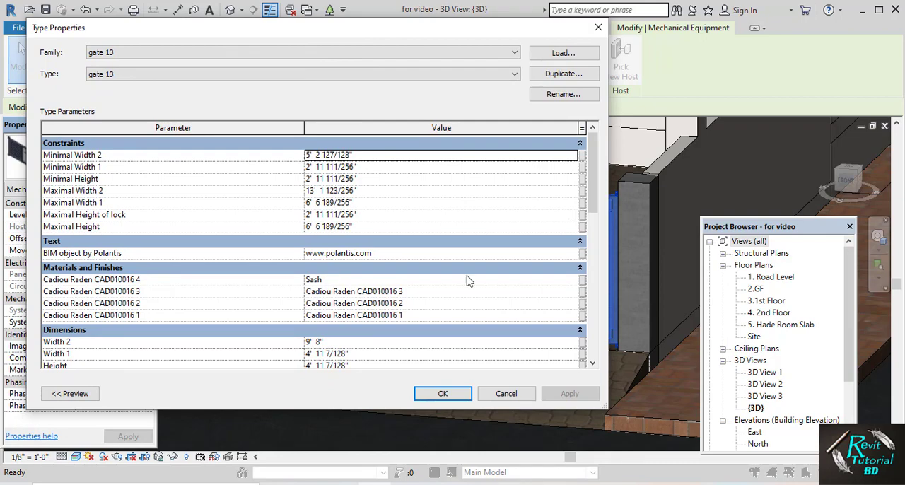
click(517, 283)
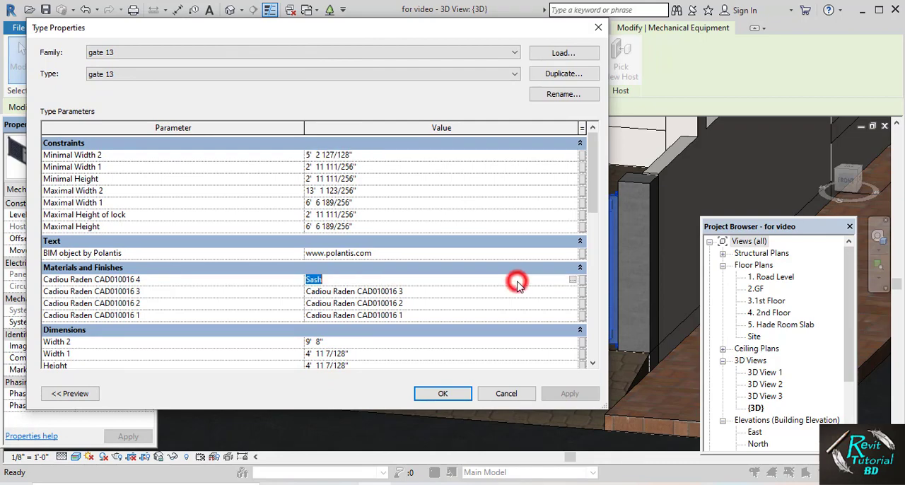
click(572, 280)
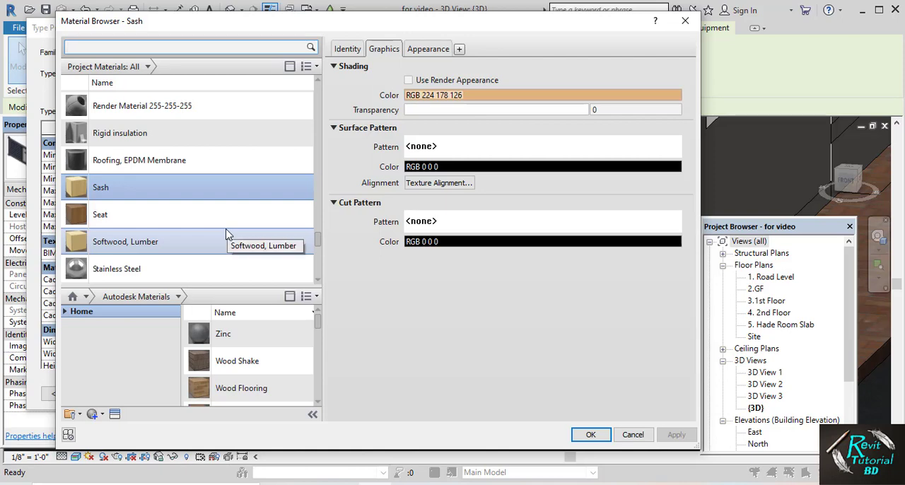
scroll(226, 235, up, 15)
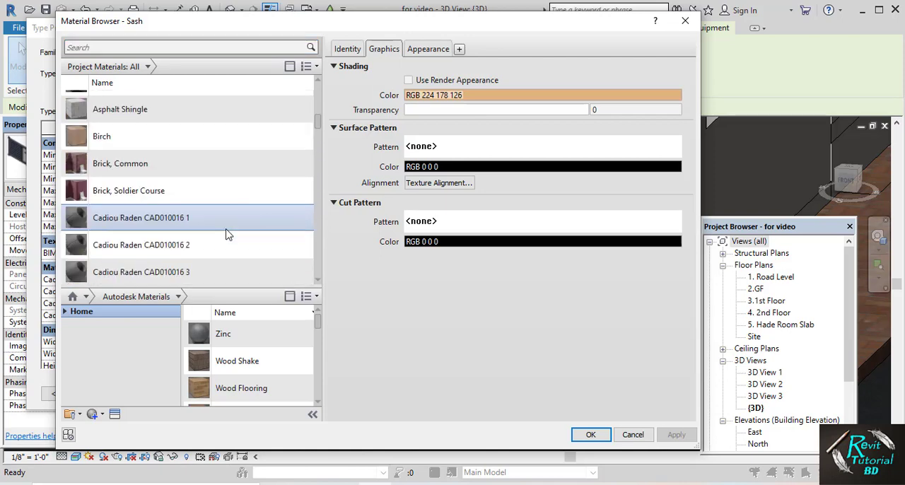
scroll(226, 235, up, 3)
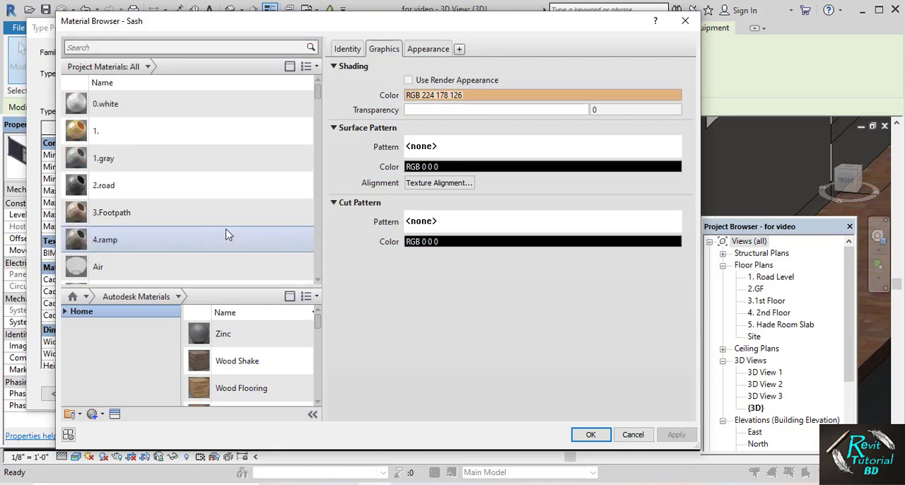
click(184, 106)
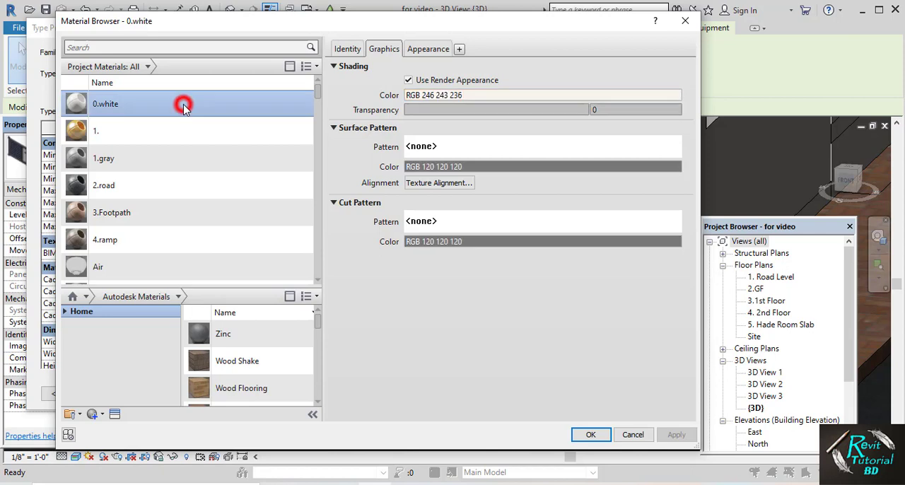
click(590, 435)
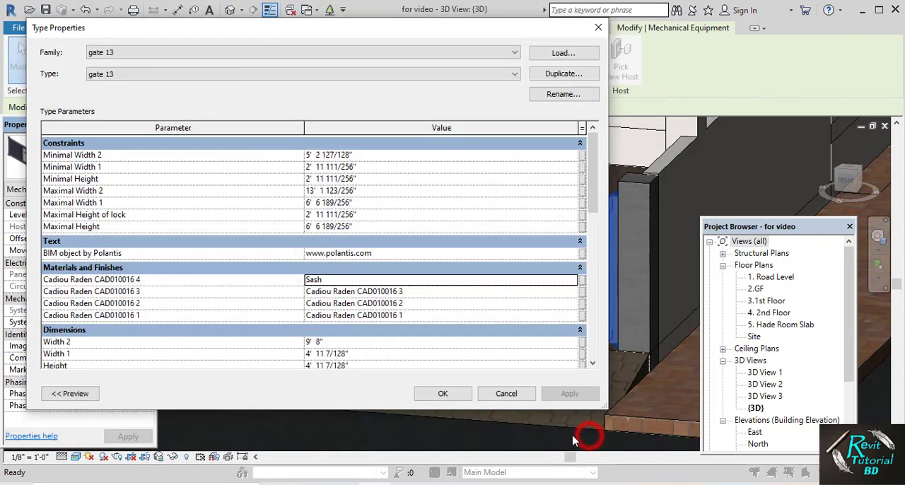
Set the gate's Cadiou Raden CAD010016 2 material to 1
click(431, 304)
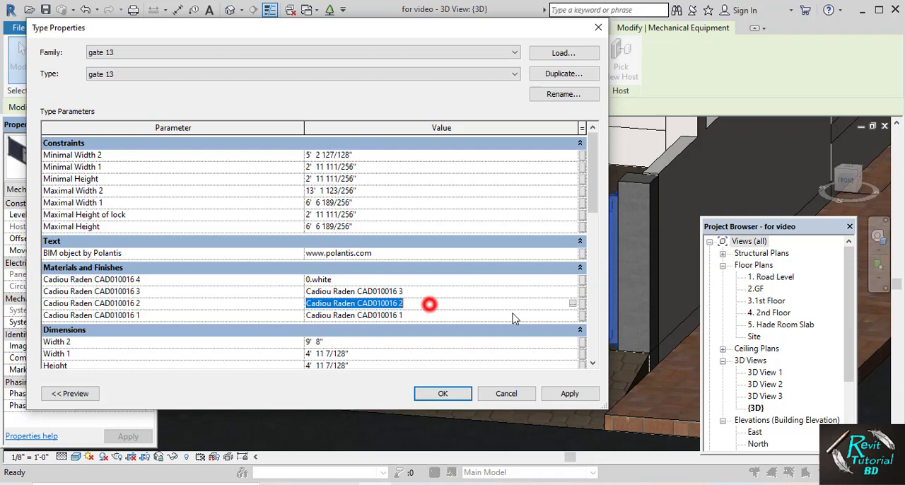
click(573, 304)
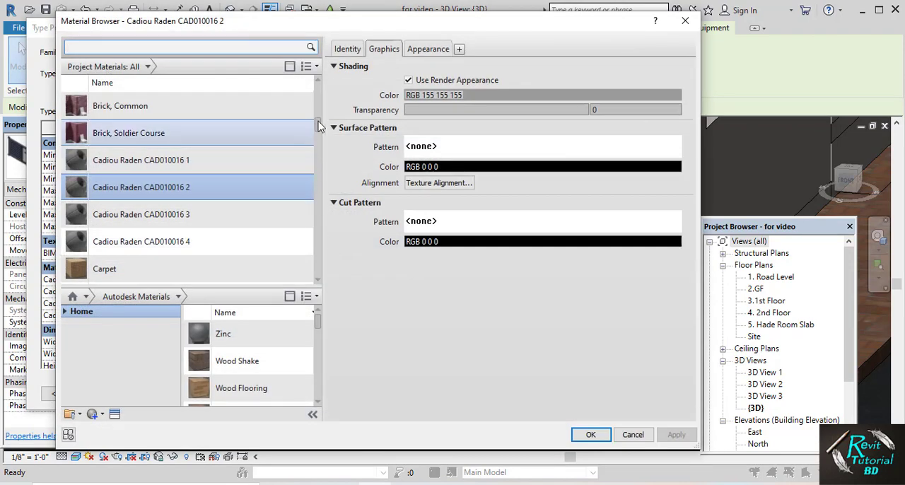
drag(317, 122, 318, 88)
click(203, 128)
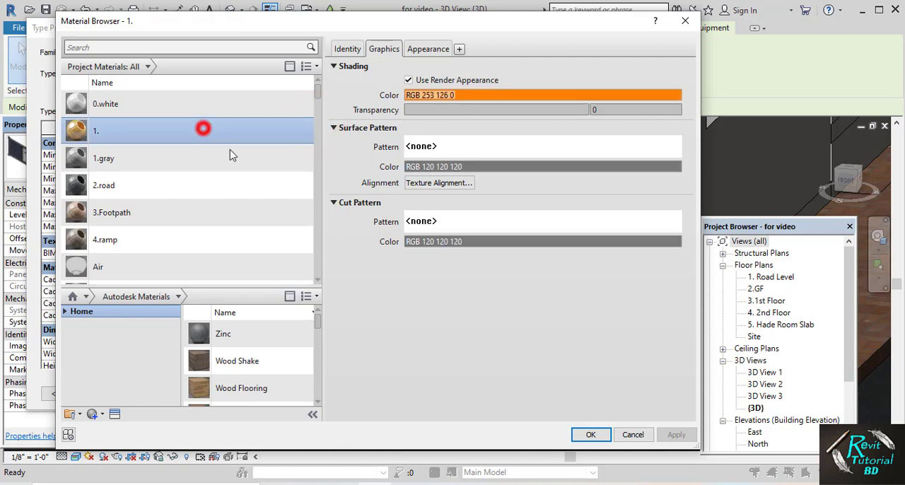
click(590, 434)
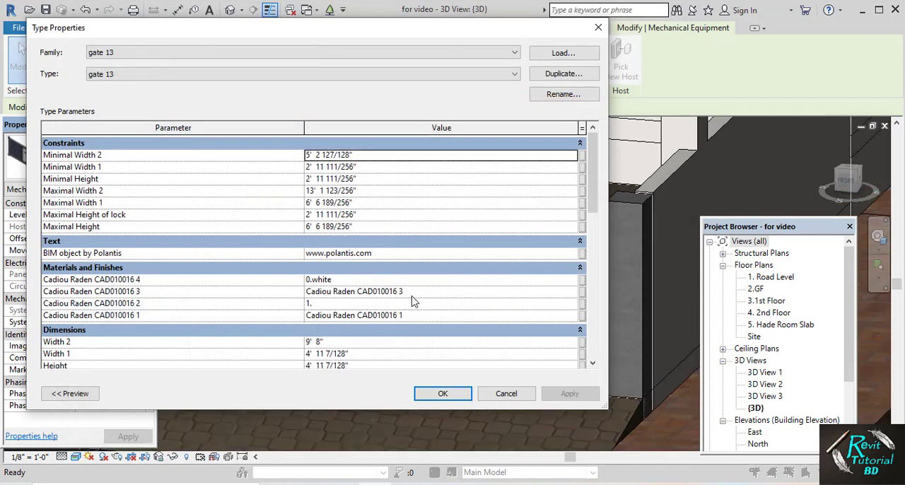
Set the gate's Cadiou Raden CAD010016 1, 3 and 4 materials to 1. and CAD010016 2 to 0.white, and apply them
click(414, 292)
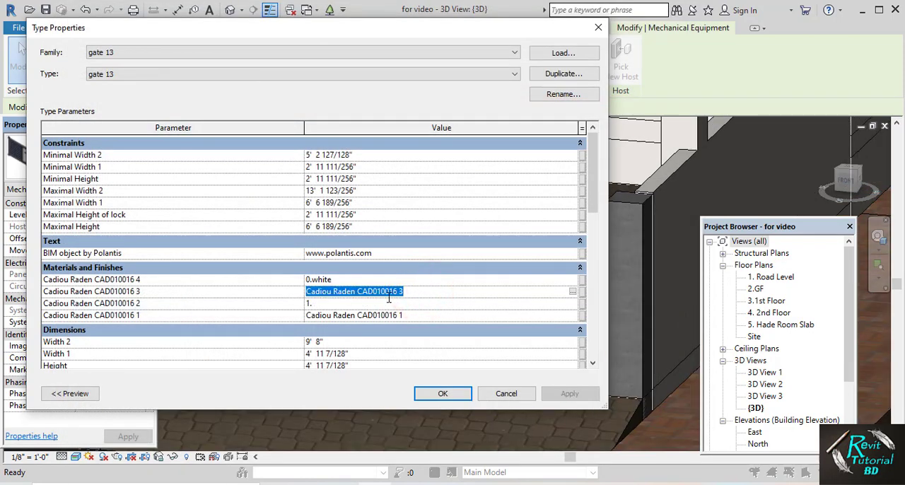
text(1.)
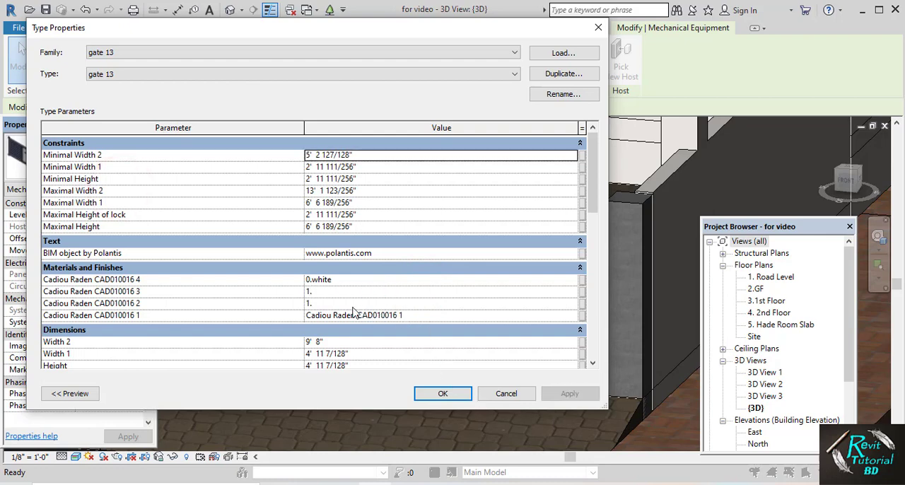
click(426, 319)
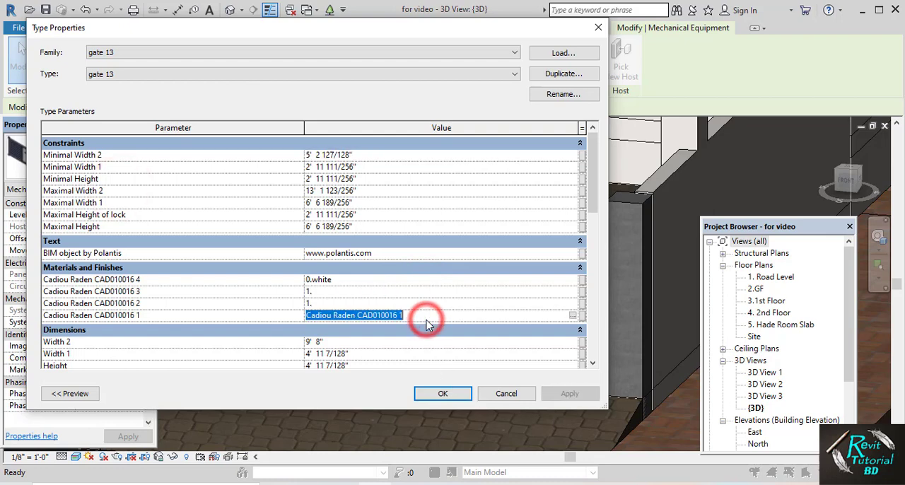
click(343, 281)
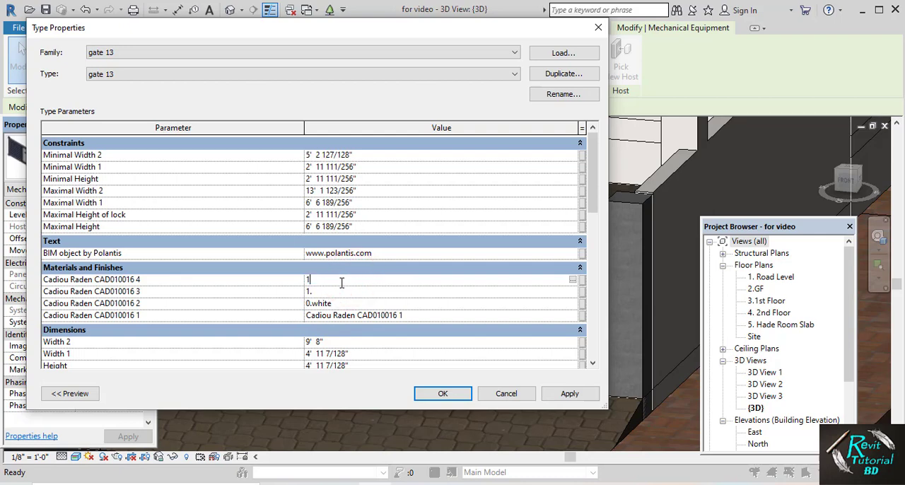
click(422, 319)
click(453, 394)
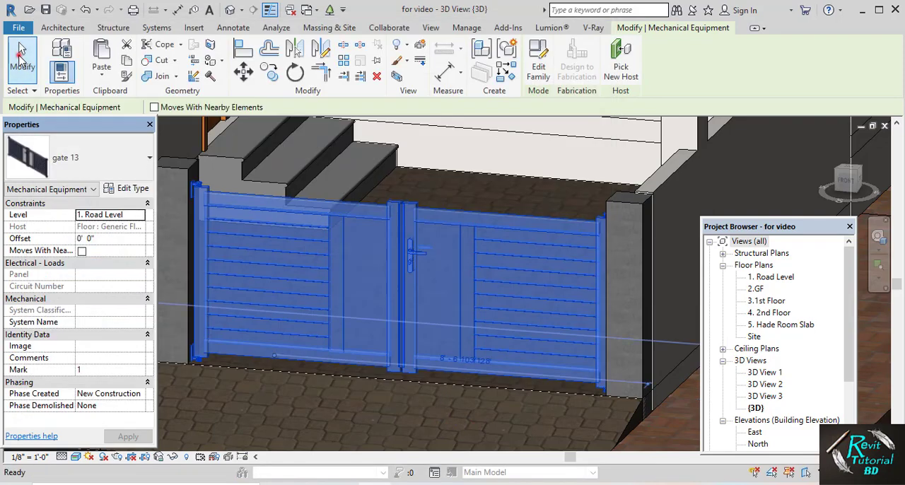
click(22, 54)
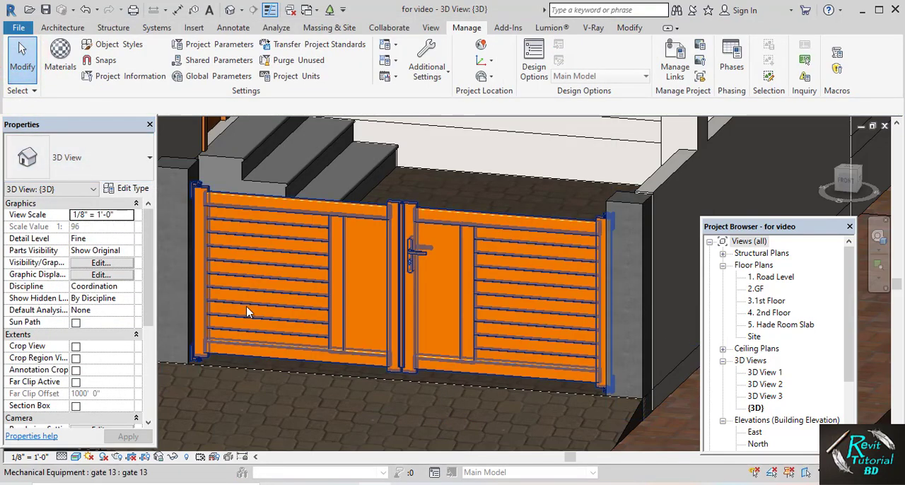
Set the entrance gate's Cadiou Raden CAD010016 4 material to 0.white in its type properties and apply it
click(278, 301)
click(124, 191)
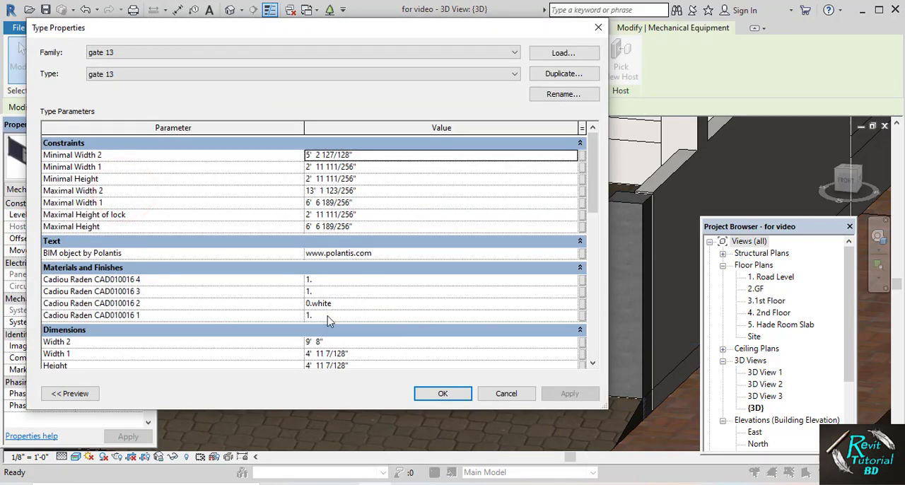
click(350, 306)
key(ctrl+c)
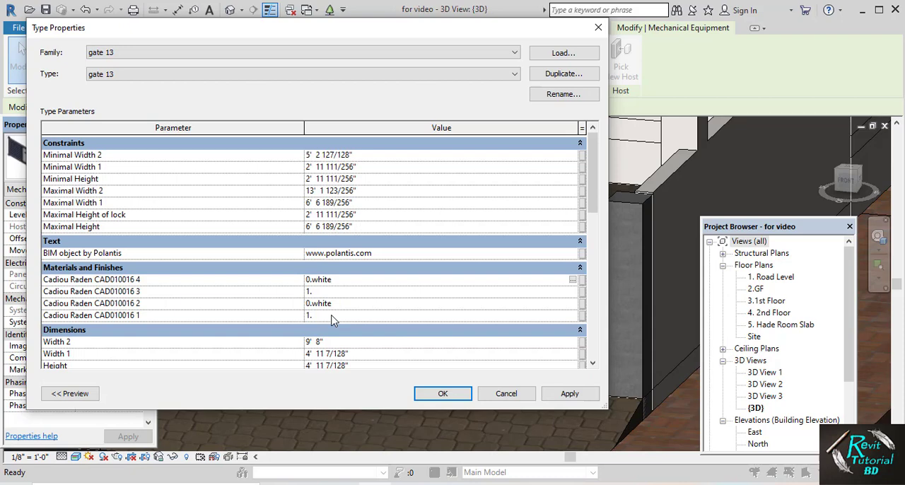
click(331, 317)
click(555, 397)
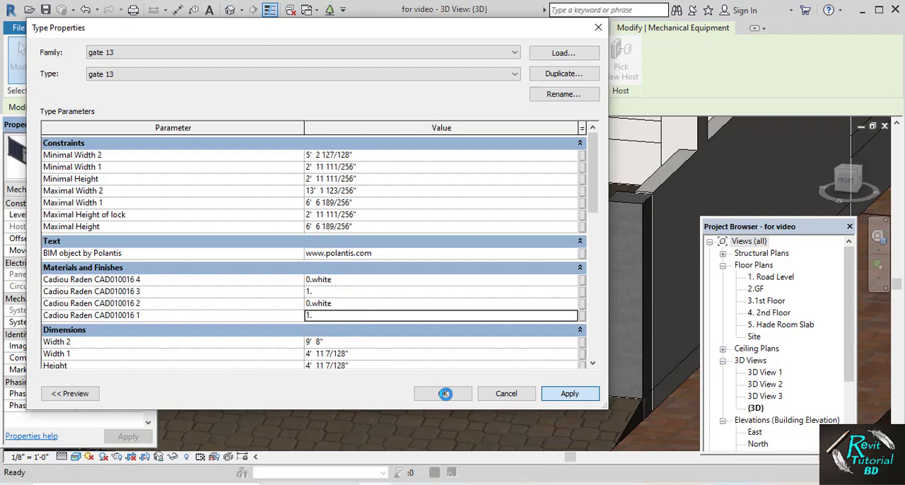
click(445, 393)
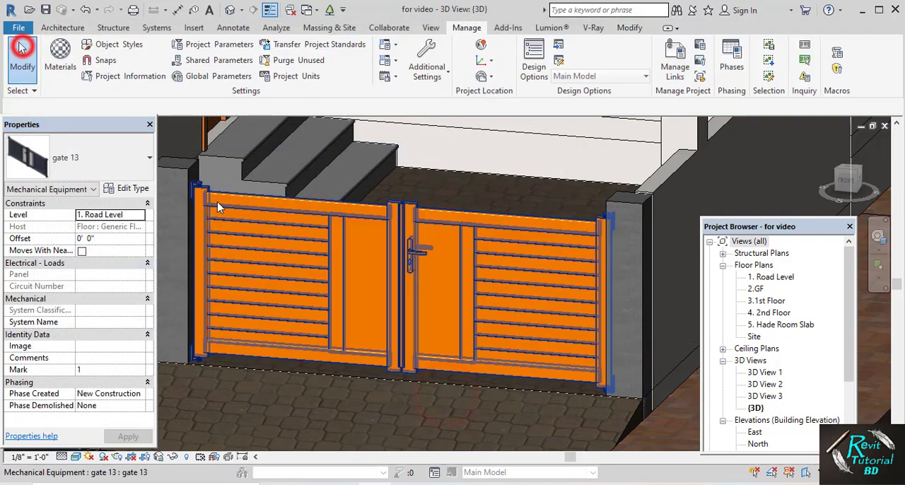
click(22, 56)
Set the entrance gate's Cadiou Raden CAD010016 1 material to 0.white in its type properties
click(285, 309)
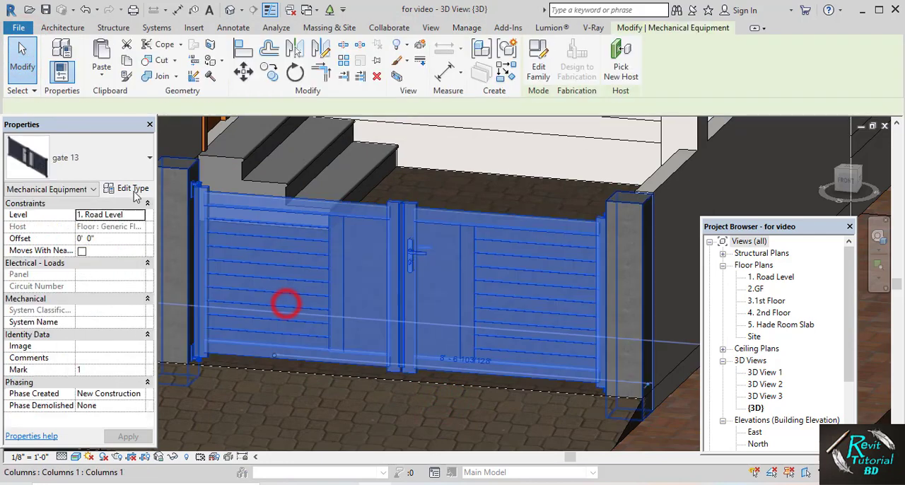
click(128, 188)
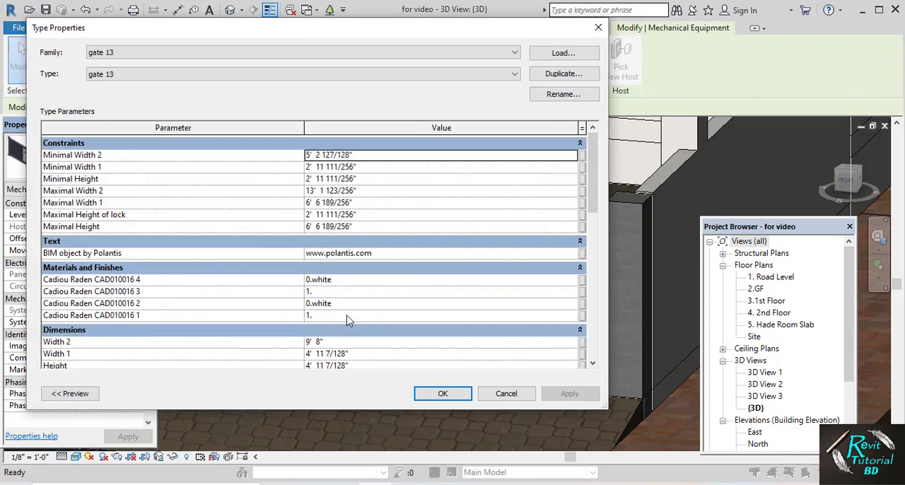
click(346, 315)
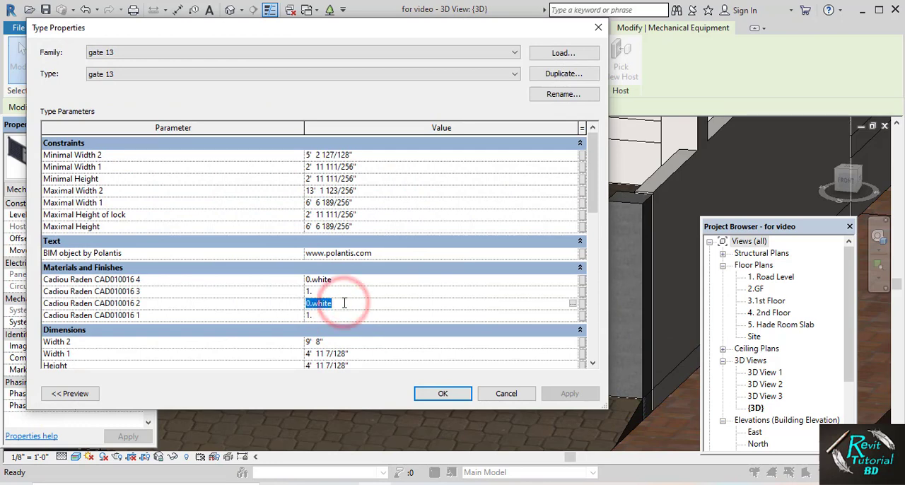
key(ctrl+v)
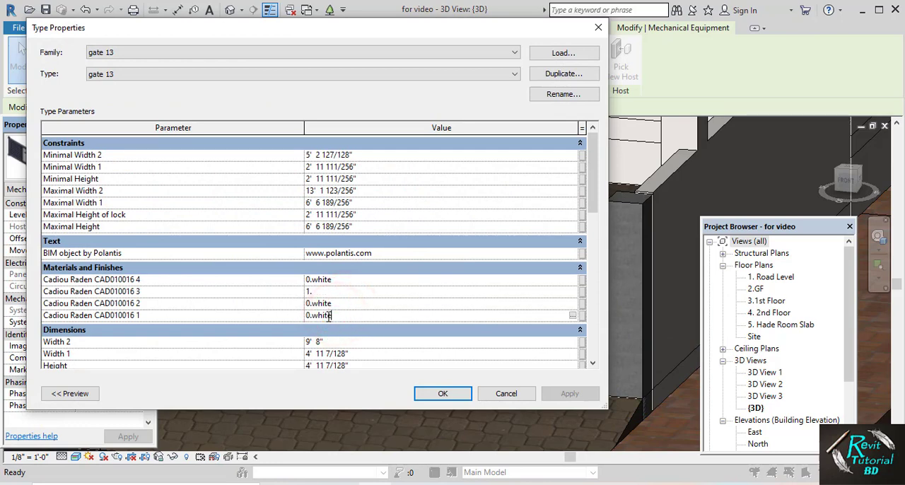
click(439, 396)
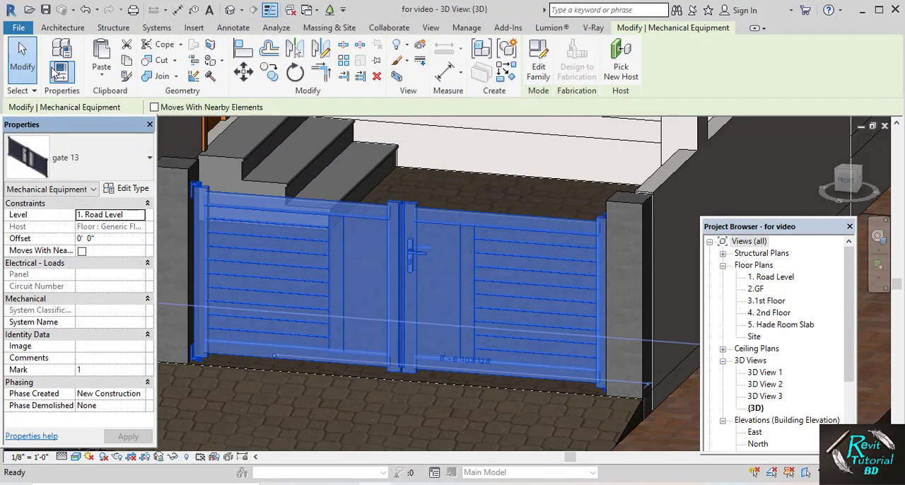
click(21, 46)
Examine the recoloured entrance gate and the entrance stairs behind it from several angles
scroll(200, 200, down, 4)
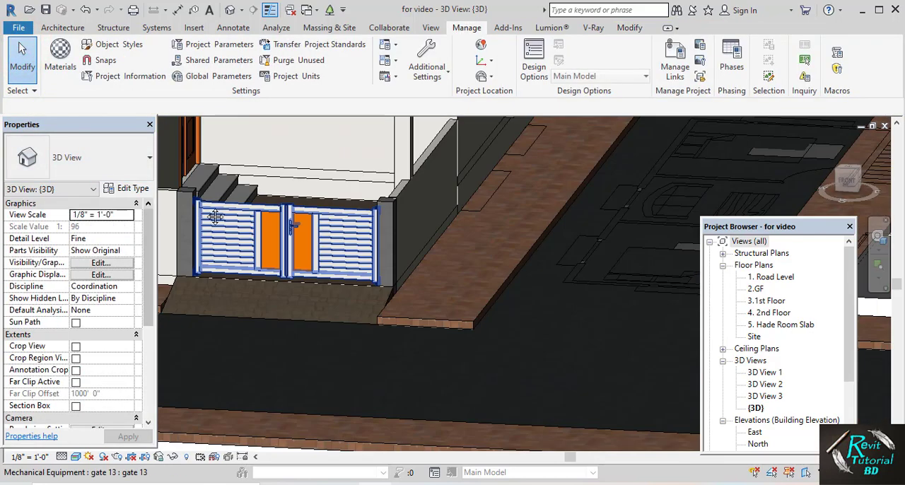
middle_drag(212, 214, 320, 261)
scroll(283, 259, down, 1)
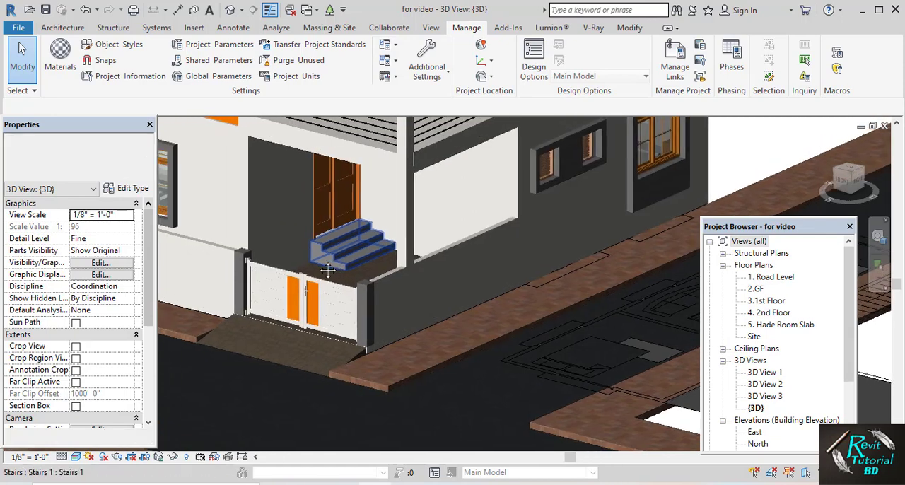
scroll(249, 252, up, 1)
scroll(250, 255, down, 1)
shift+middle_drag(250, 255, 279, 289)
scroll(320, 269, up, 1)
scroll(319, 272, up, 2)
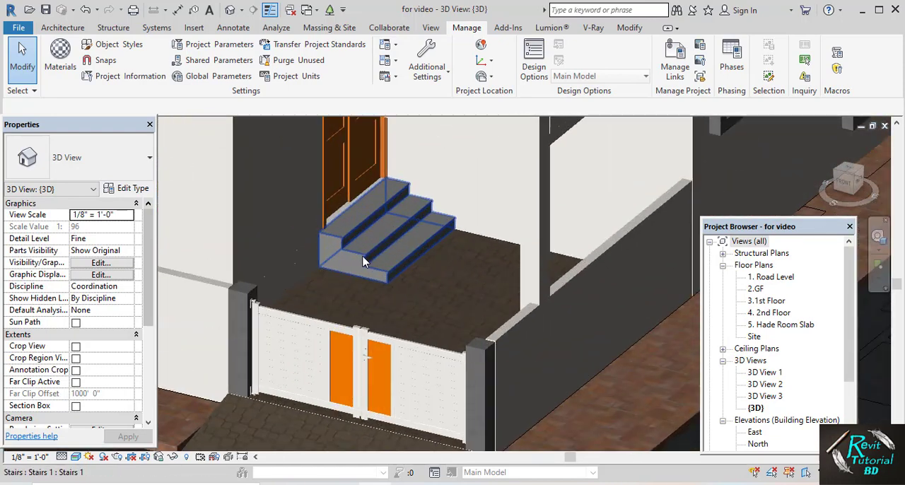
scroll(366, 259, up, 2)
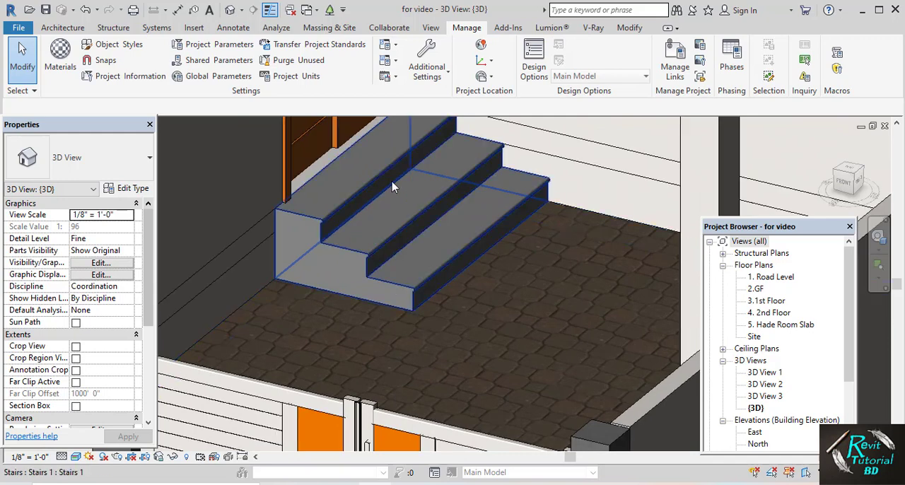
scroll(367, 322, down, 3)
scroll(368, 322, up, 1)
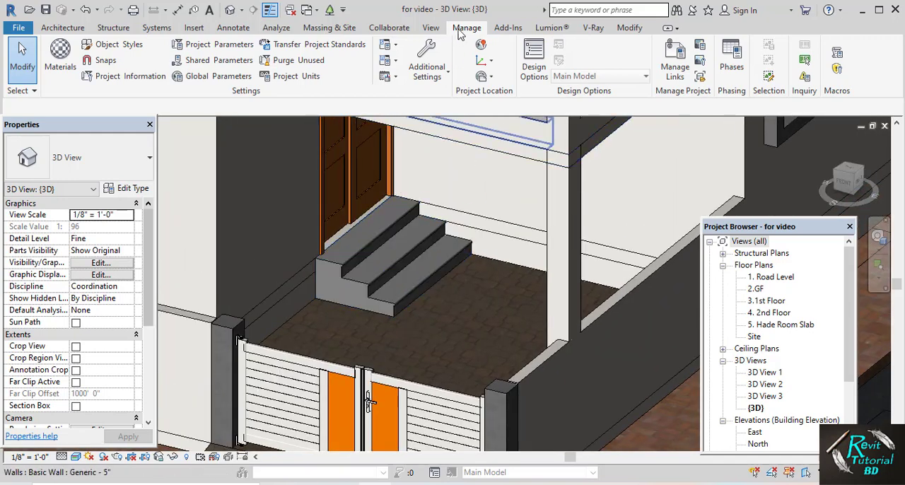
Create a new material named 1.tils and have its shading use the render appearance
click(459, 32)
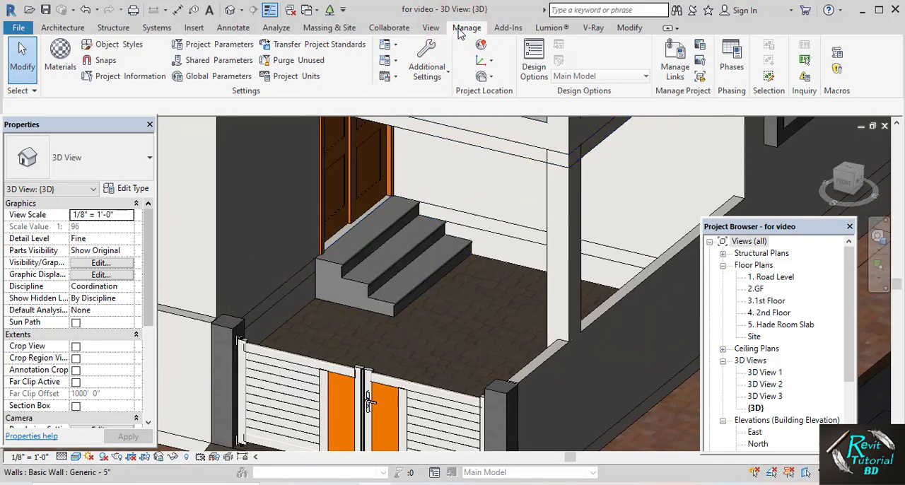
click(60, 57)
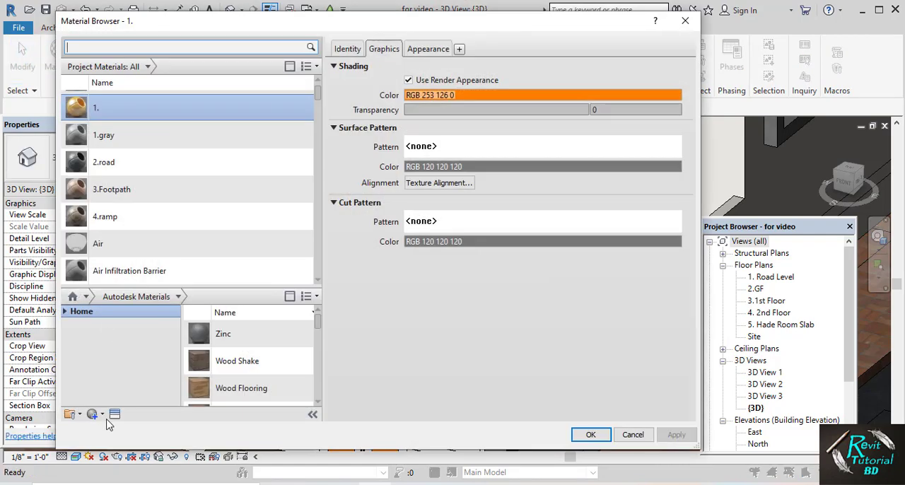
click(102, 415)
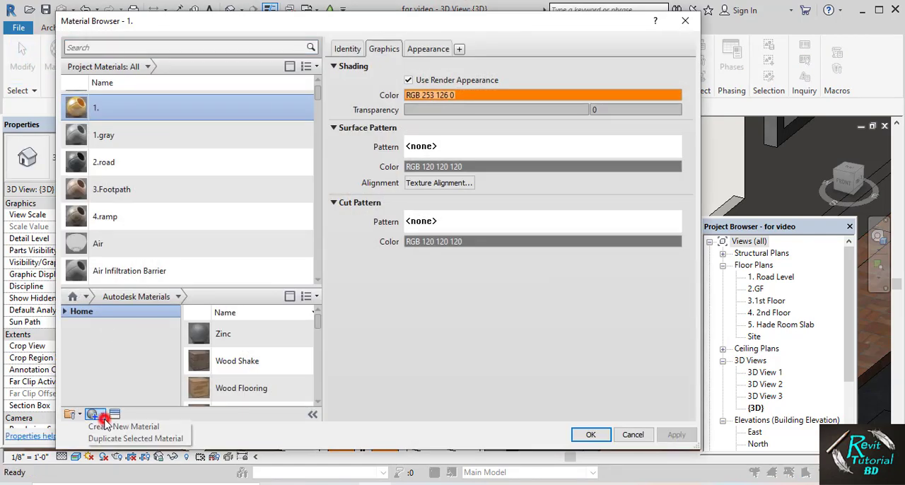
click(112, 427)
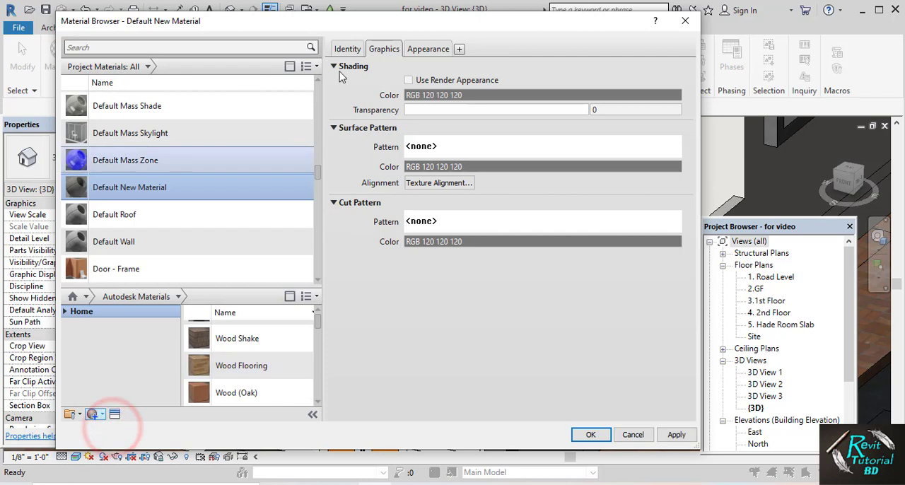
click(345, 51)
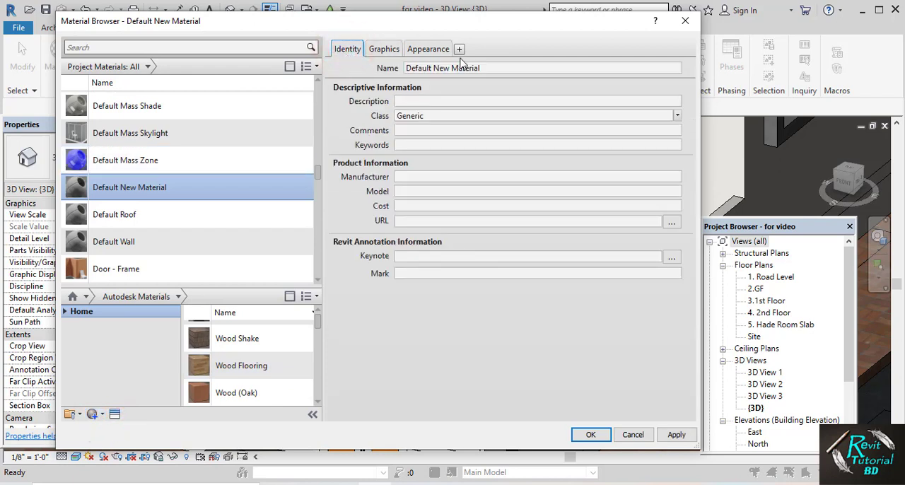
triple_click(436, 68)
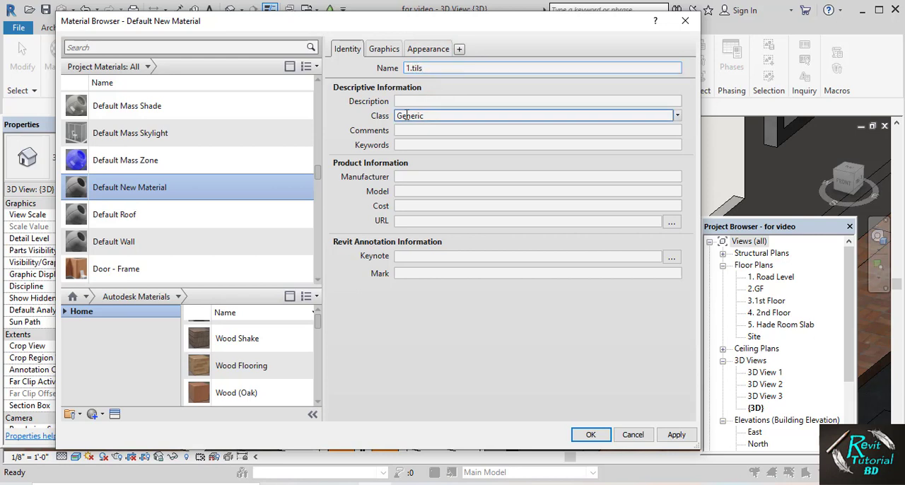
click(383, 49)
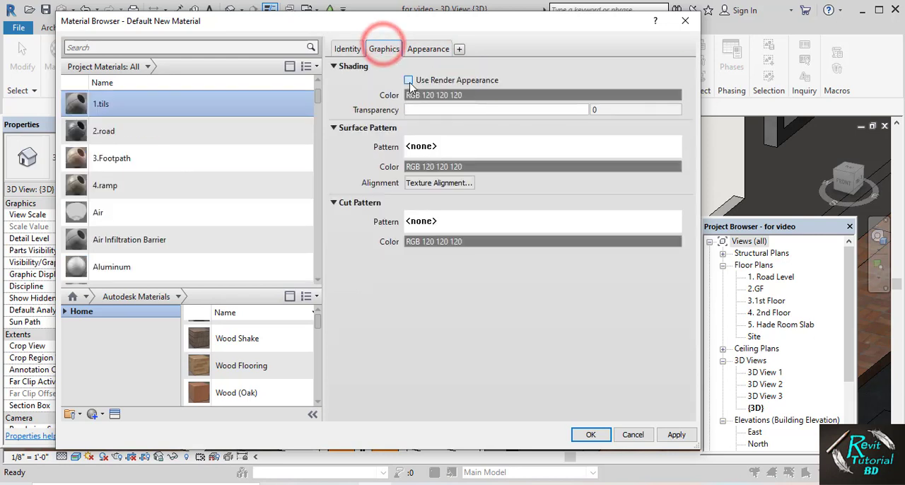
click(409, 80)
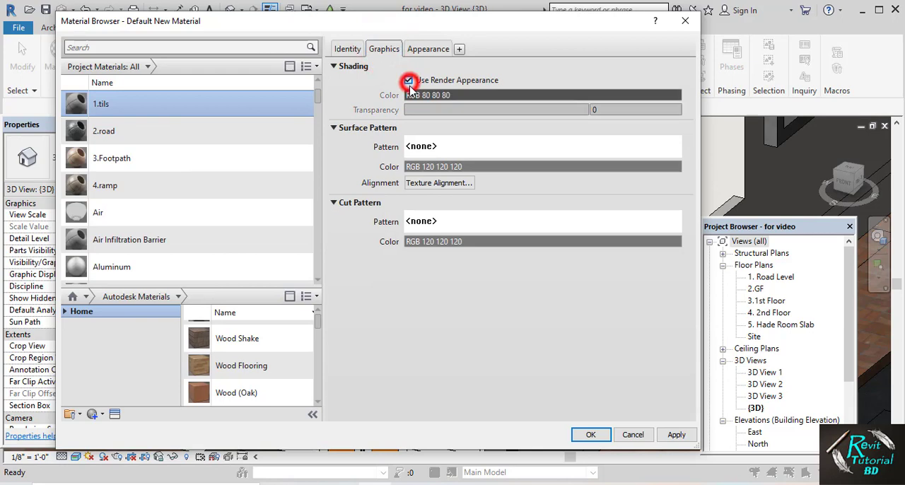
Assign 0079-emperador-cream-marble-tile-texture-seamless-hr.jpg from the Tiles folder as the appearance image of 1.tils
click(428, 49)
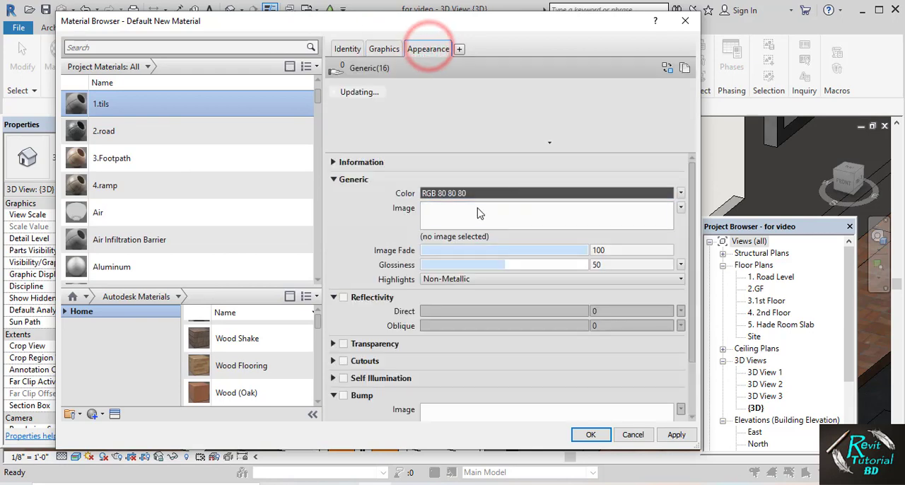
click(476, 203)
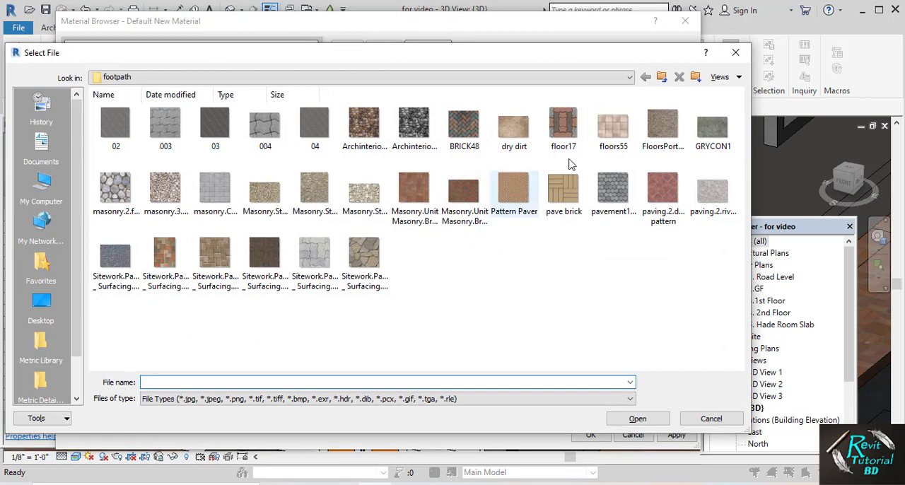
click(662, 78)
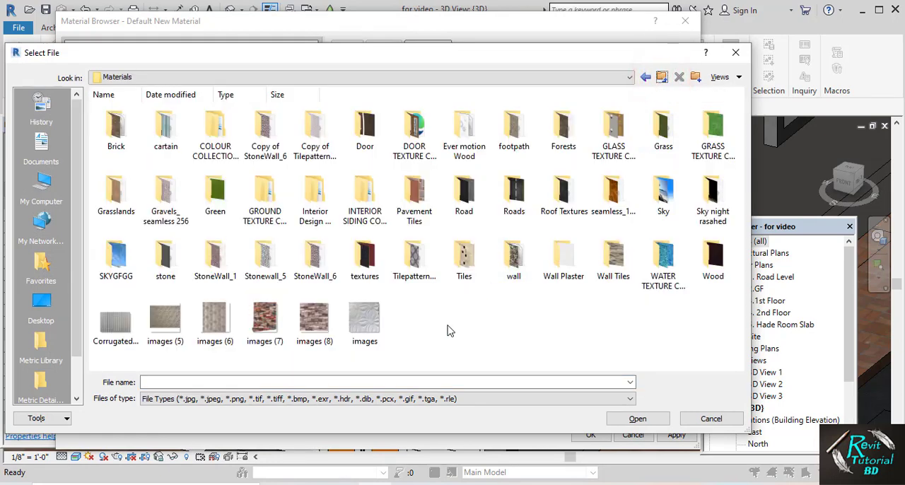
double_click(469, 272)
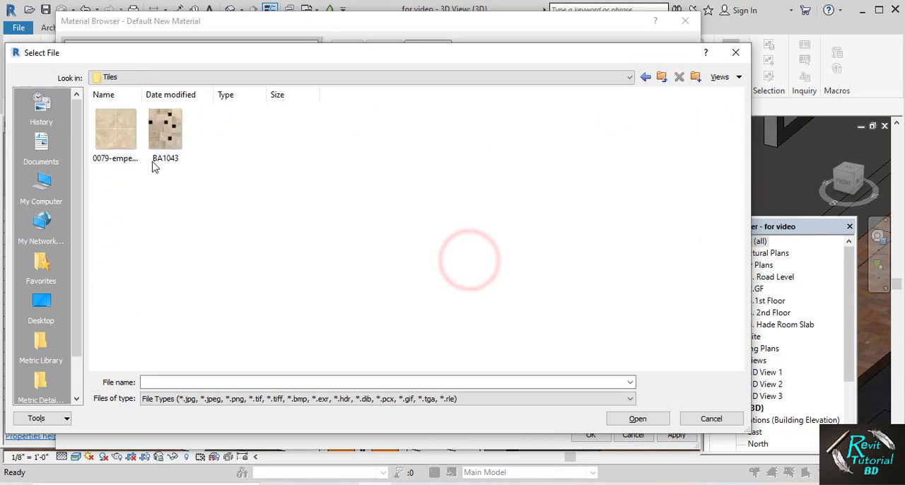
click(148, 212)
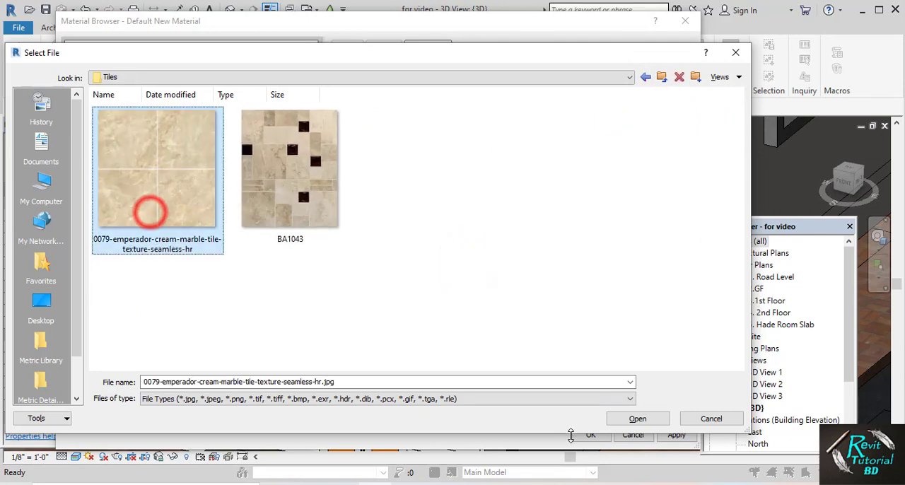
click(635, 422)
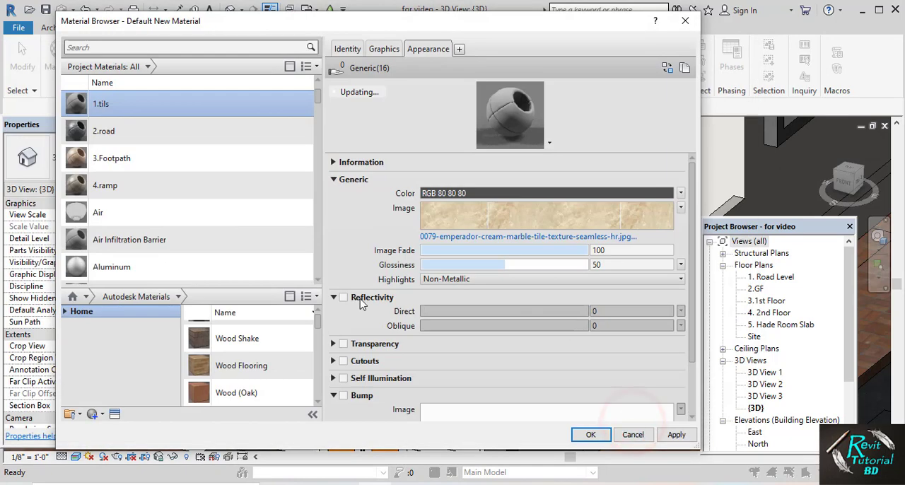
Enable reflectivity for the 1.tils material and set its direct value to 9
click(344, 298)
click(625, 312)
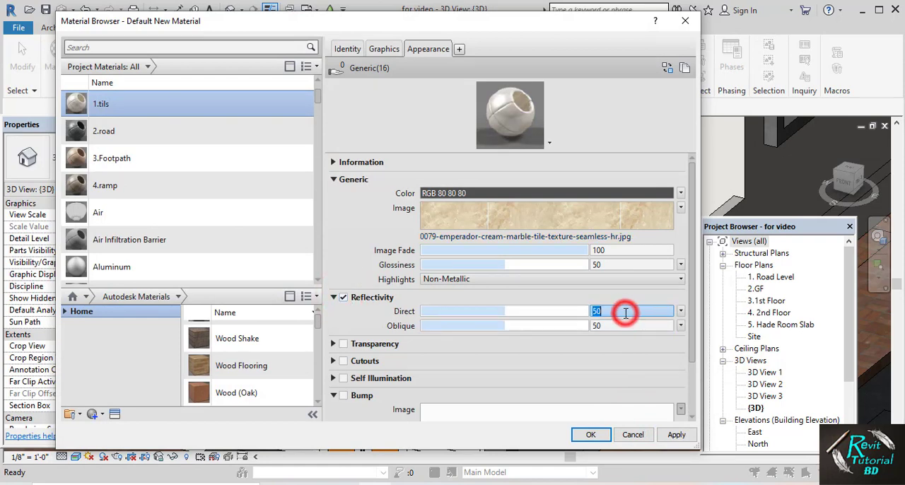
text(9)
Enable bump for 1.tils and use the same emperador cream marble tile texture as its bump image
scroll(428, 378, down, 1)
click(470, 382)
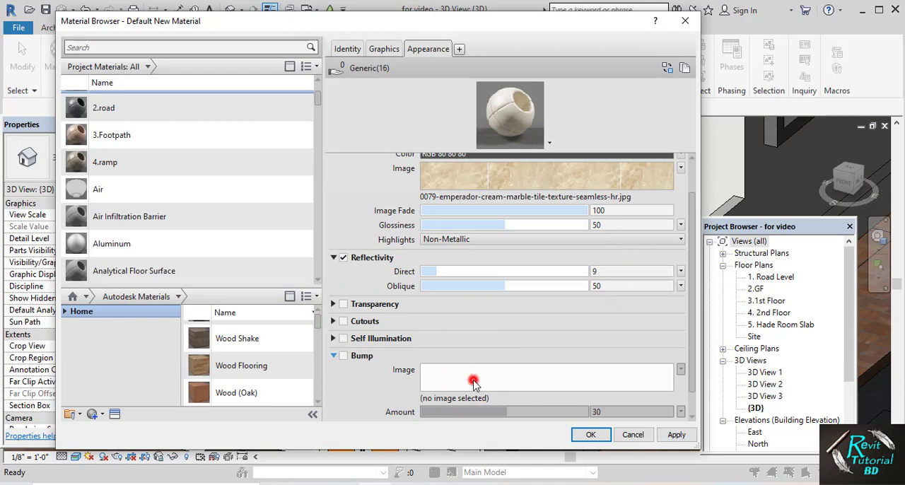
click(473, 381)
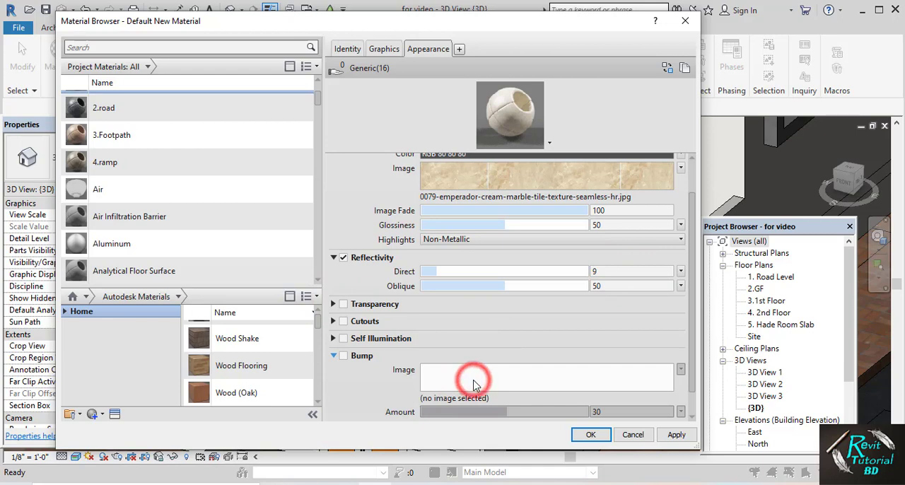
click(344, 356)
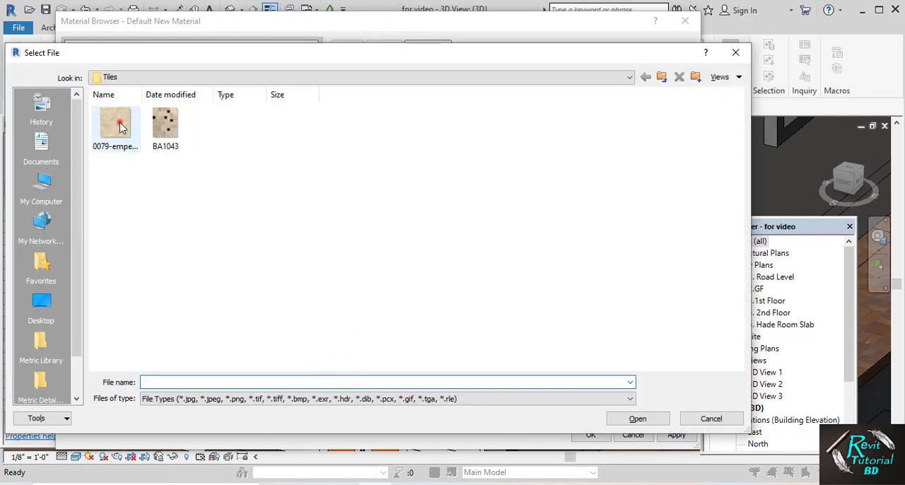
click(117, 128)
click(614, 422)
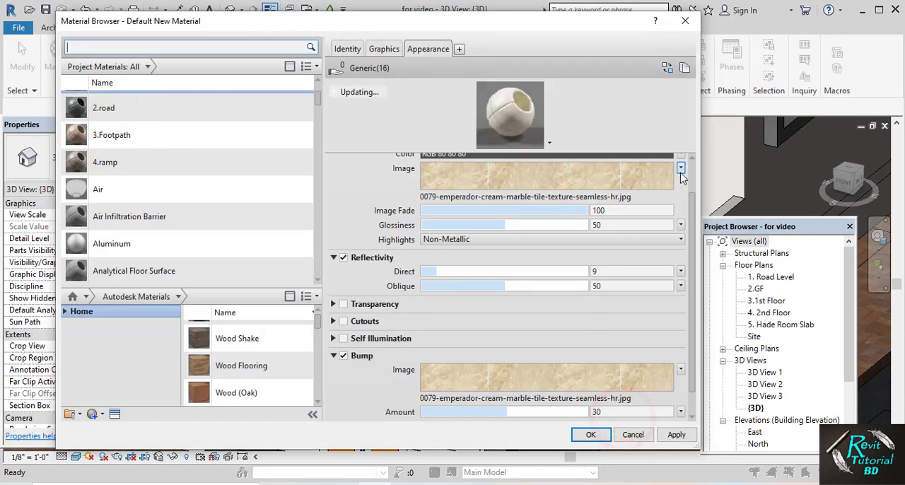
Set the sample size of the 1.tils appearance image to 2'-0" by 2'-0"
click(680, 171)
click(629, 293)
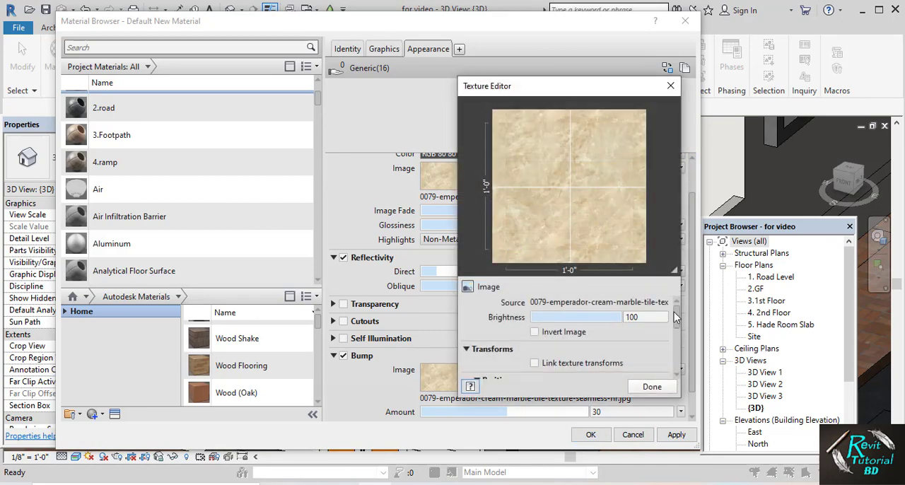
drag(674, 311, 677, 362)
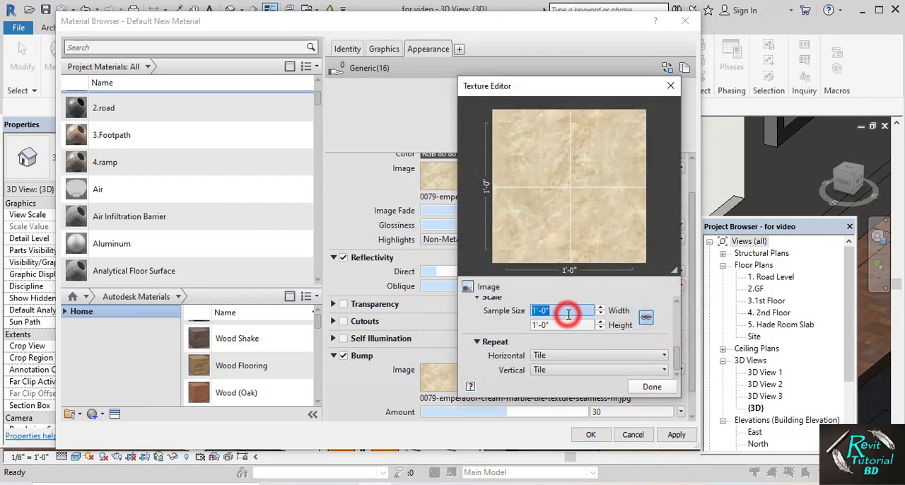
text(2')
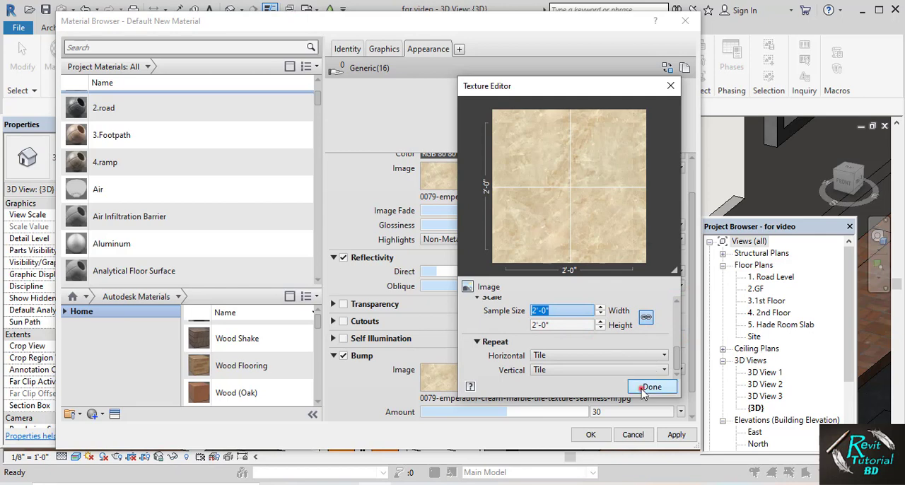
Set the sample size of the 1.tils bump image to 2'-0" and save the material changes
click(642, 388)
click(677, 434)
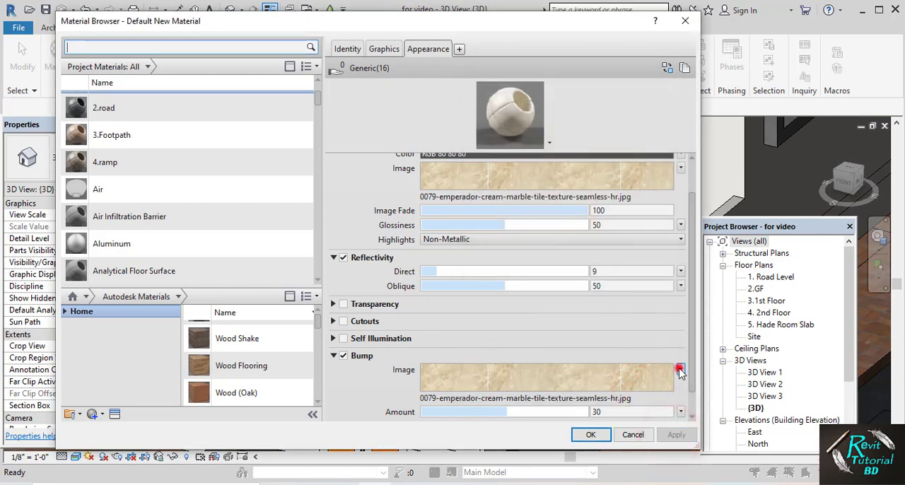
click(680, 369)
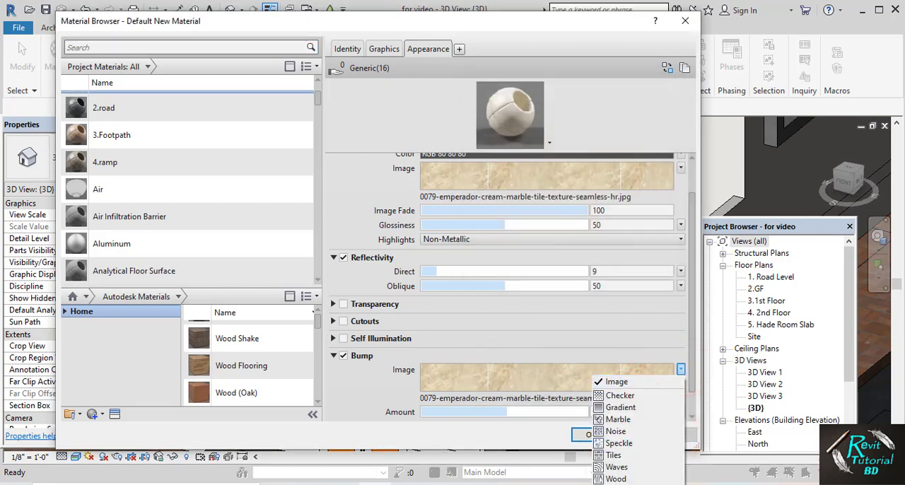
click(616, 381)
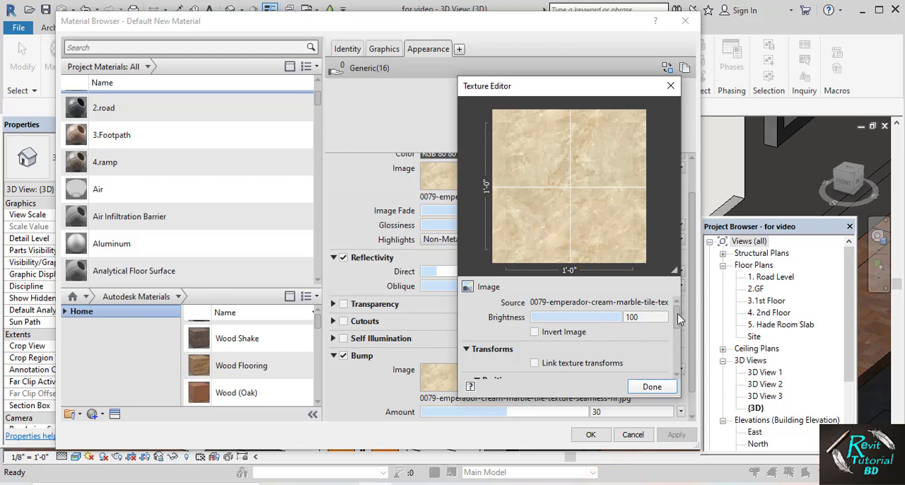
drag(678, 314, 678, 360)
click(569, 314)
text(2)
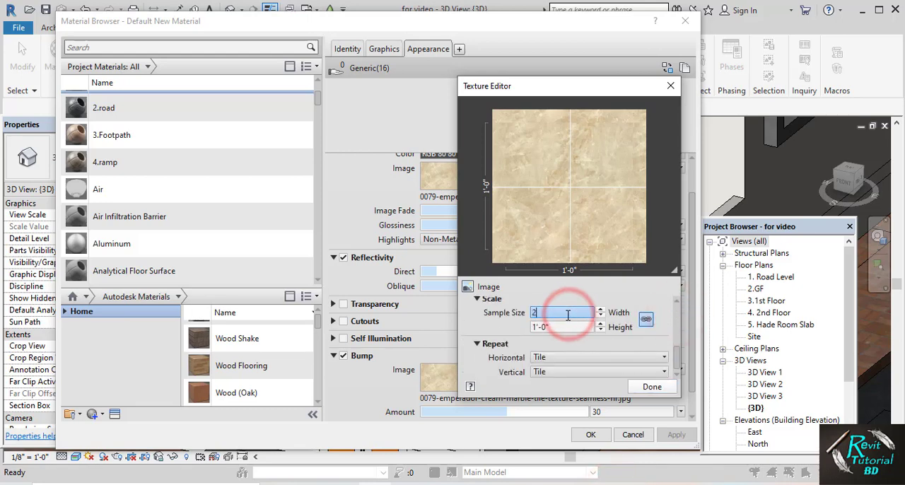
key(Return)
click(650, 385)
click(670, 436)
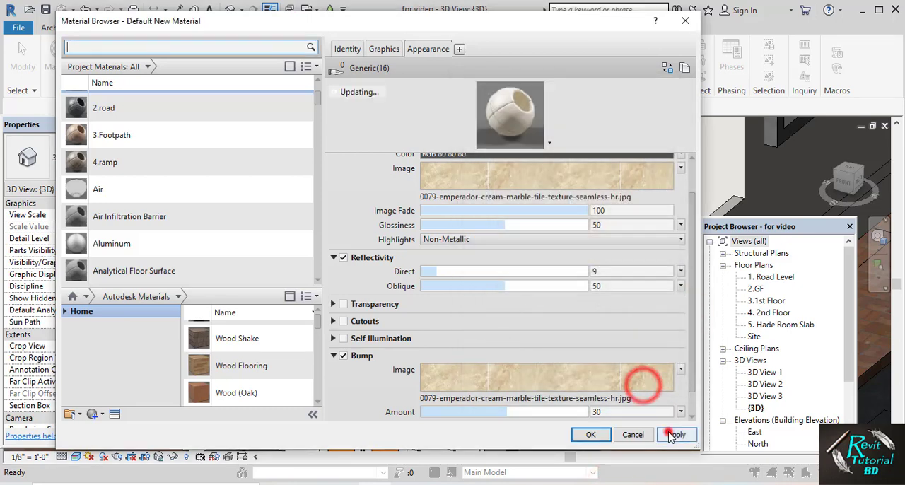
click(591, 434)
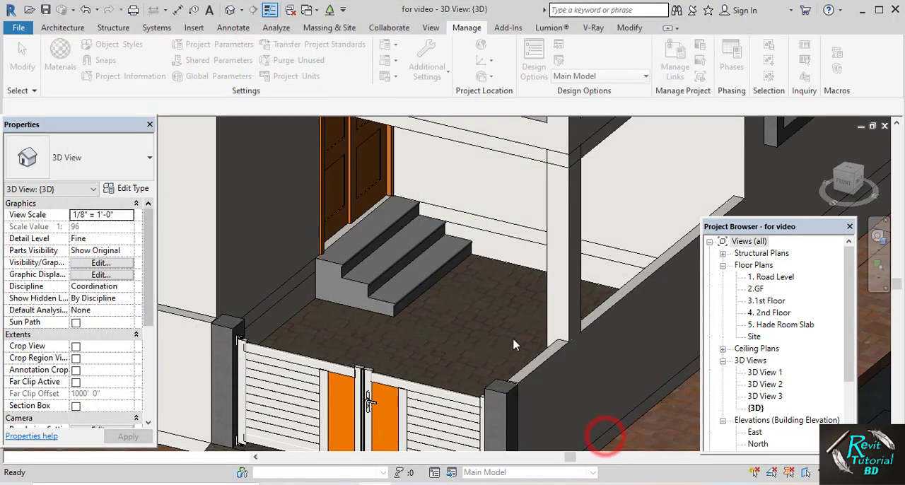
Edit the entrance stairs in place, assign the 1.tils material to their extrusion, and finish the model
click(396, 259)
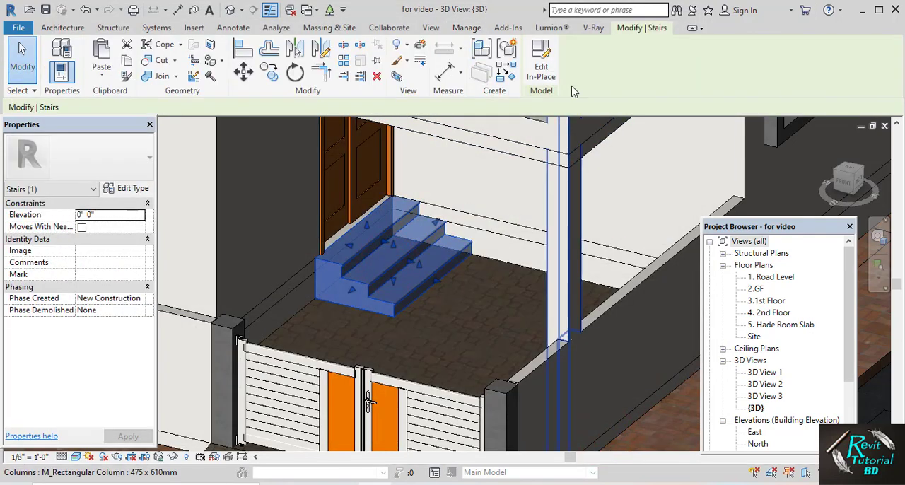
click(541, 63)
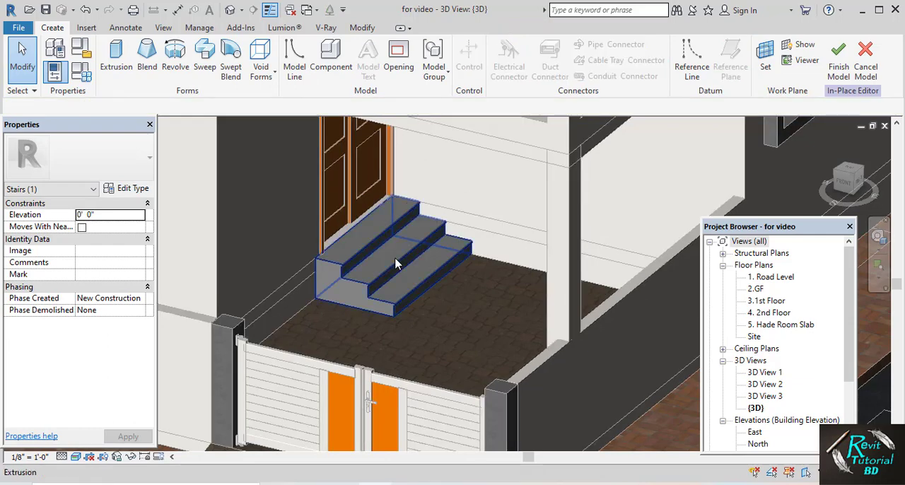
click(396, 264)
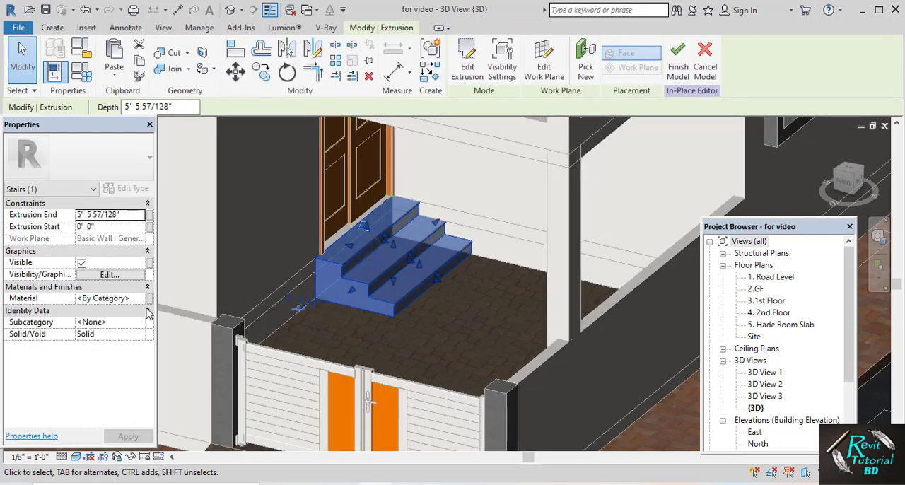
click(145, 298)
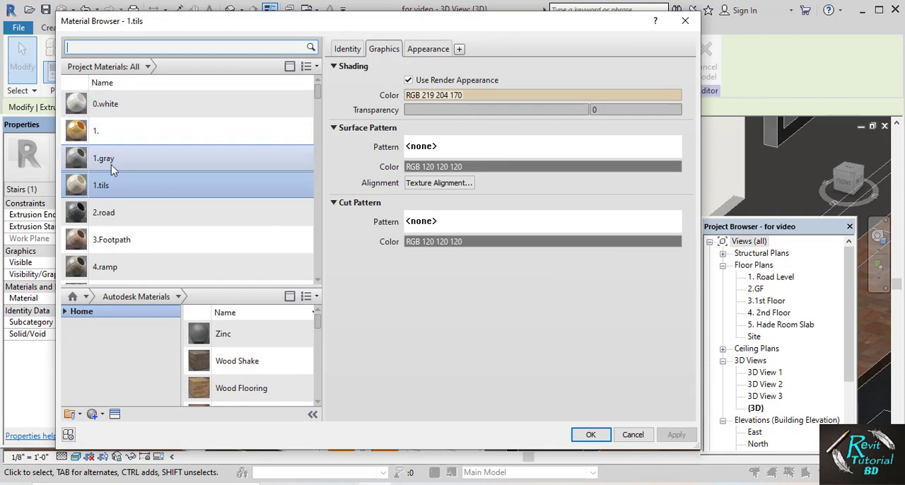
click(104, 184)
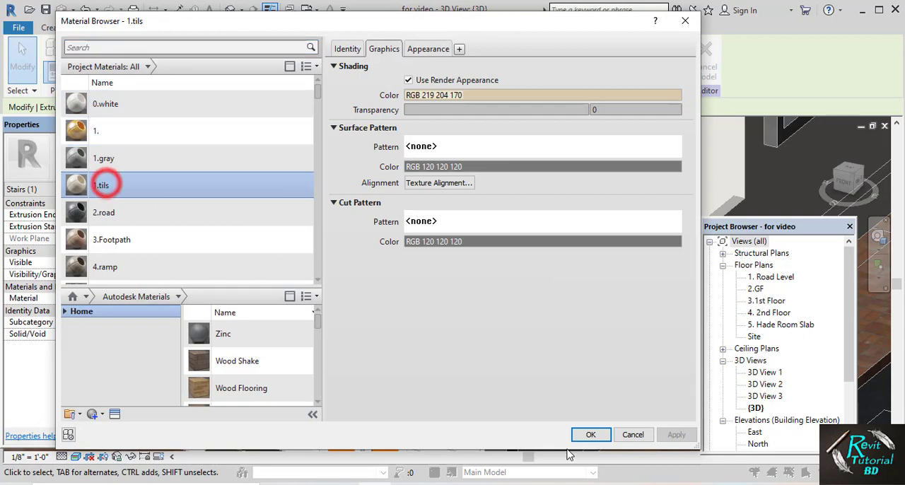
click(591, 434)
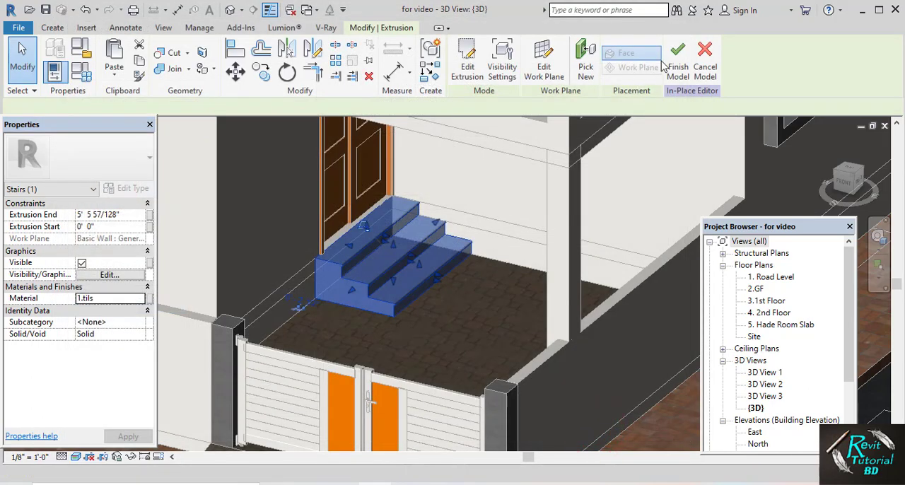
click(675, 54)
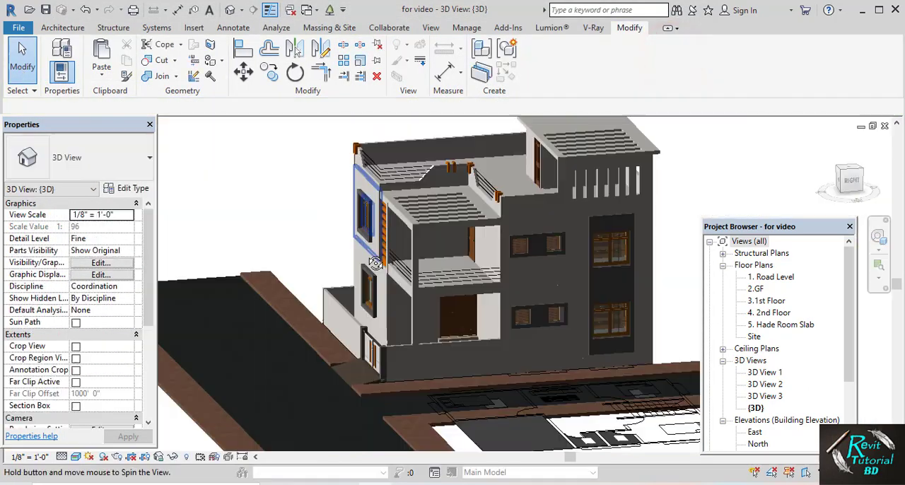
shift+middle_drag(396, 269, 353, 183)
scroll(349, 199, up, 2)
scroll(349, 200, down, 1)
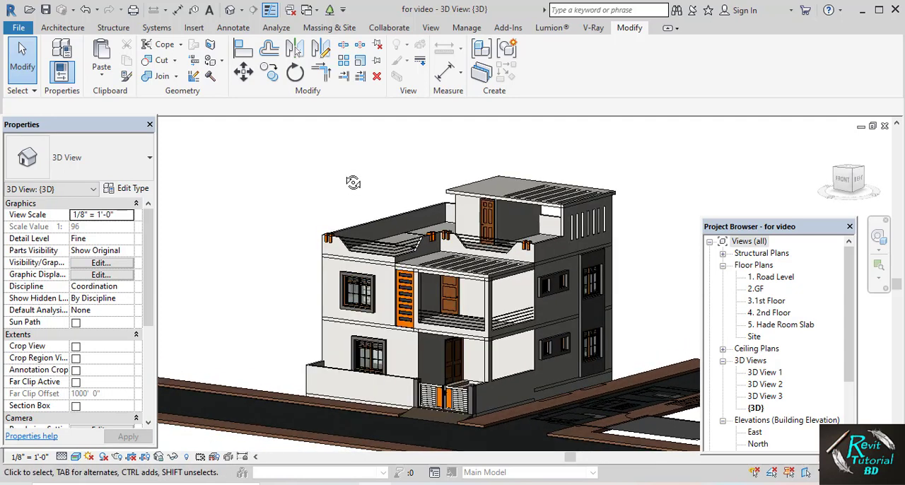